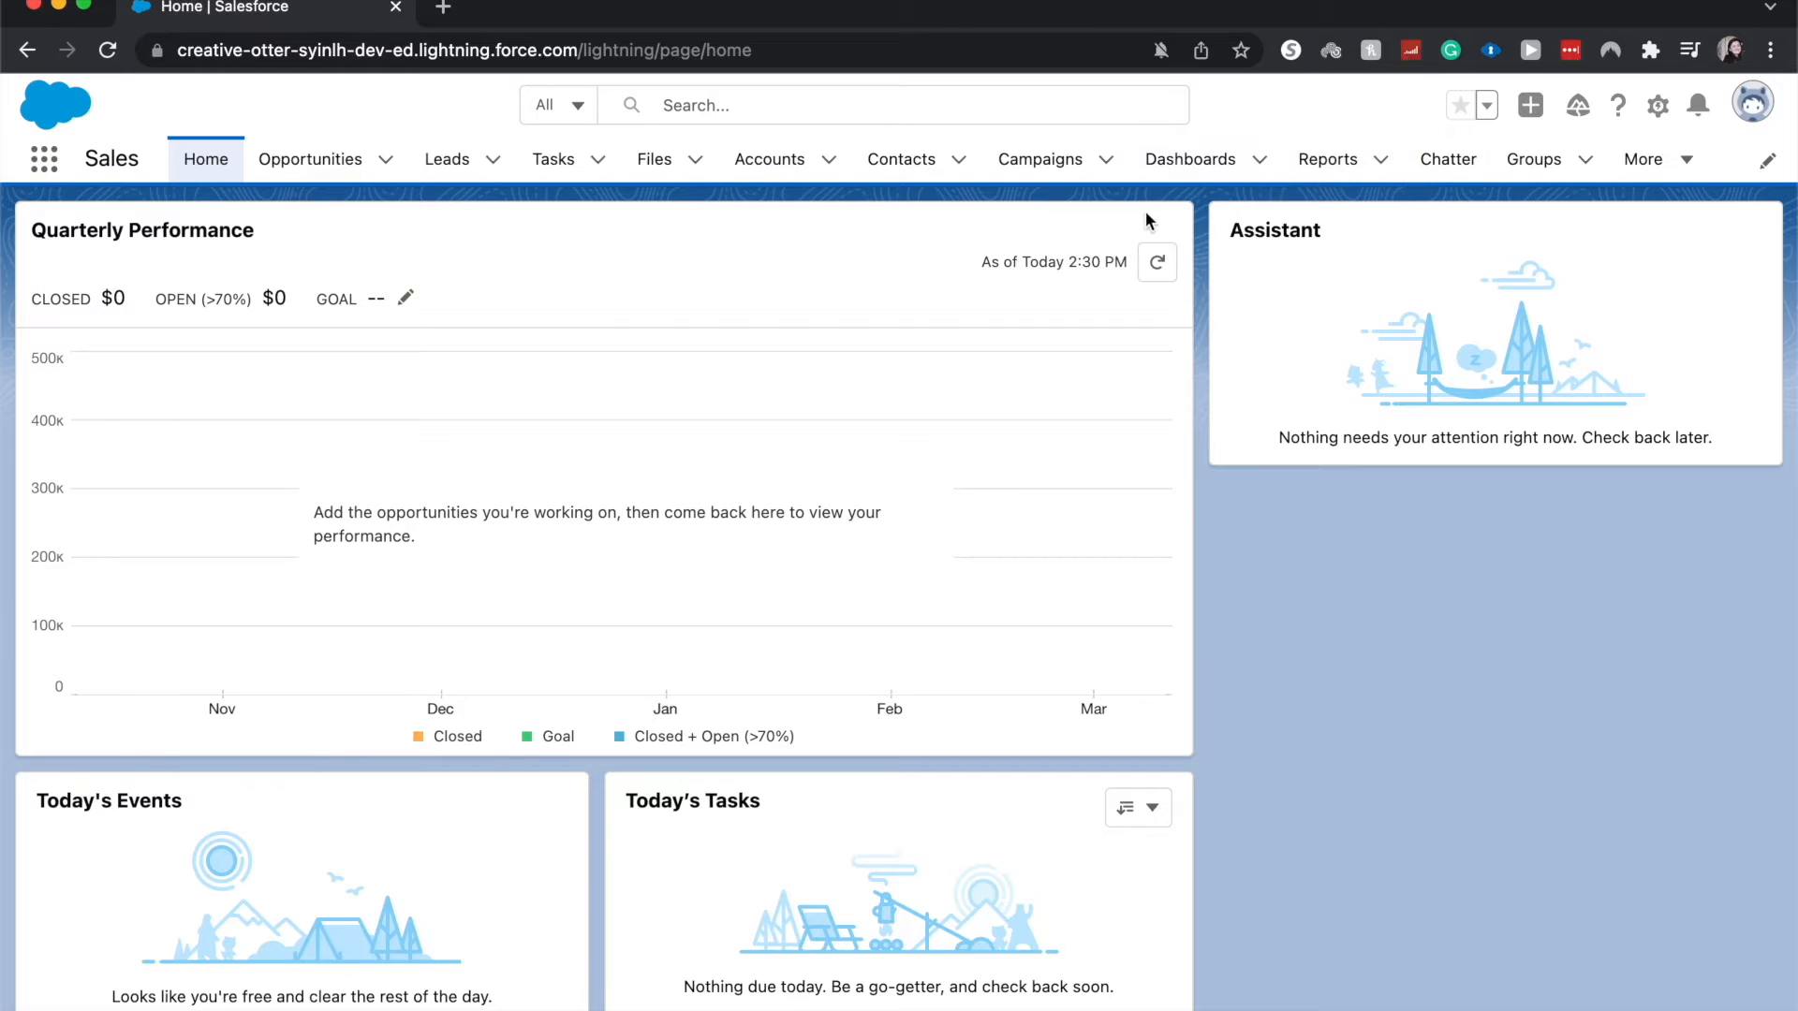
Step: Search the apps and items for "rep" and open Reports
left_click(47, 161)
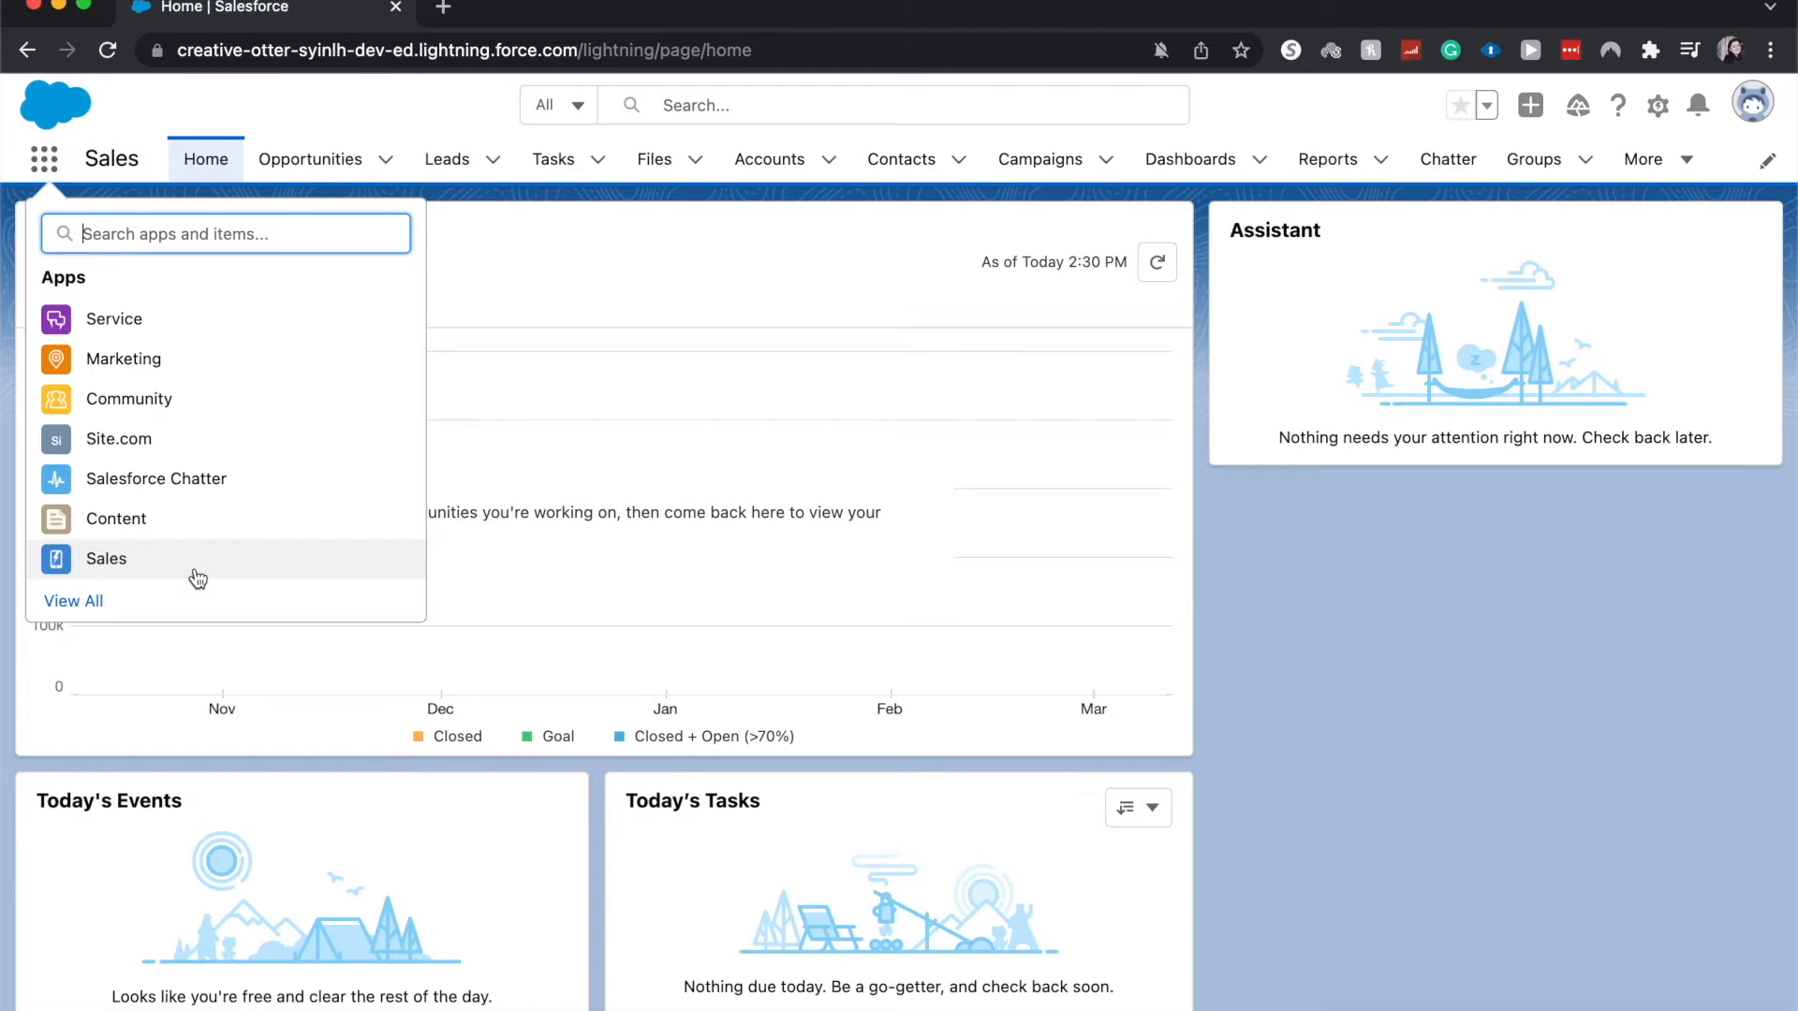
left_click(1260, 518)
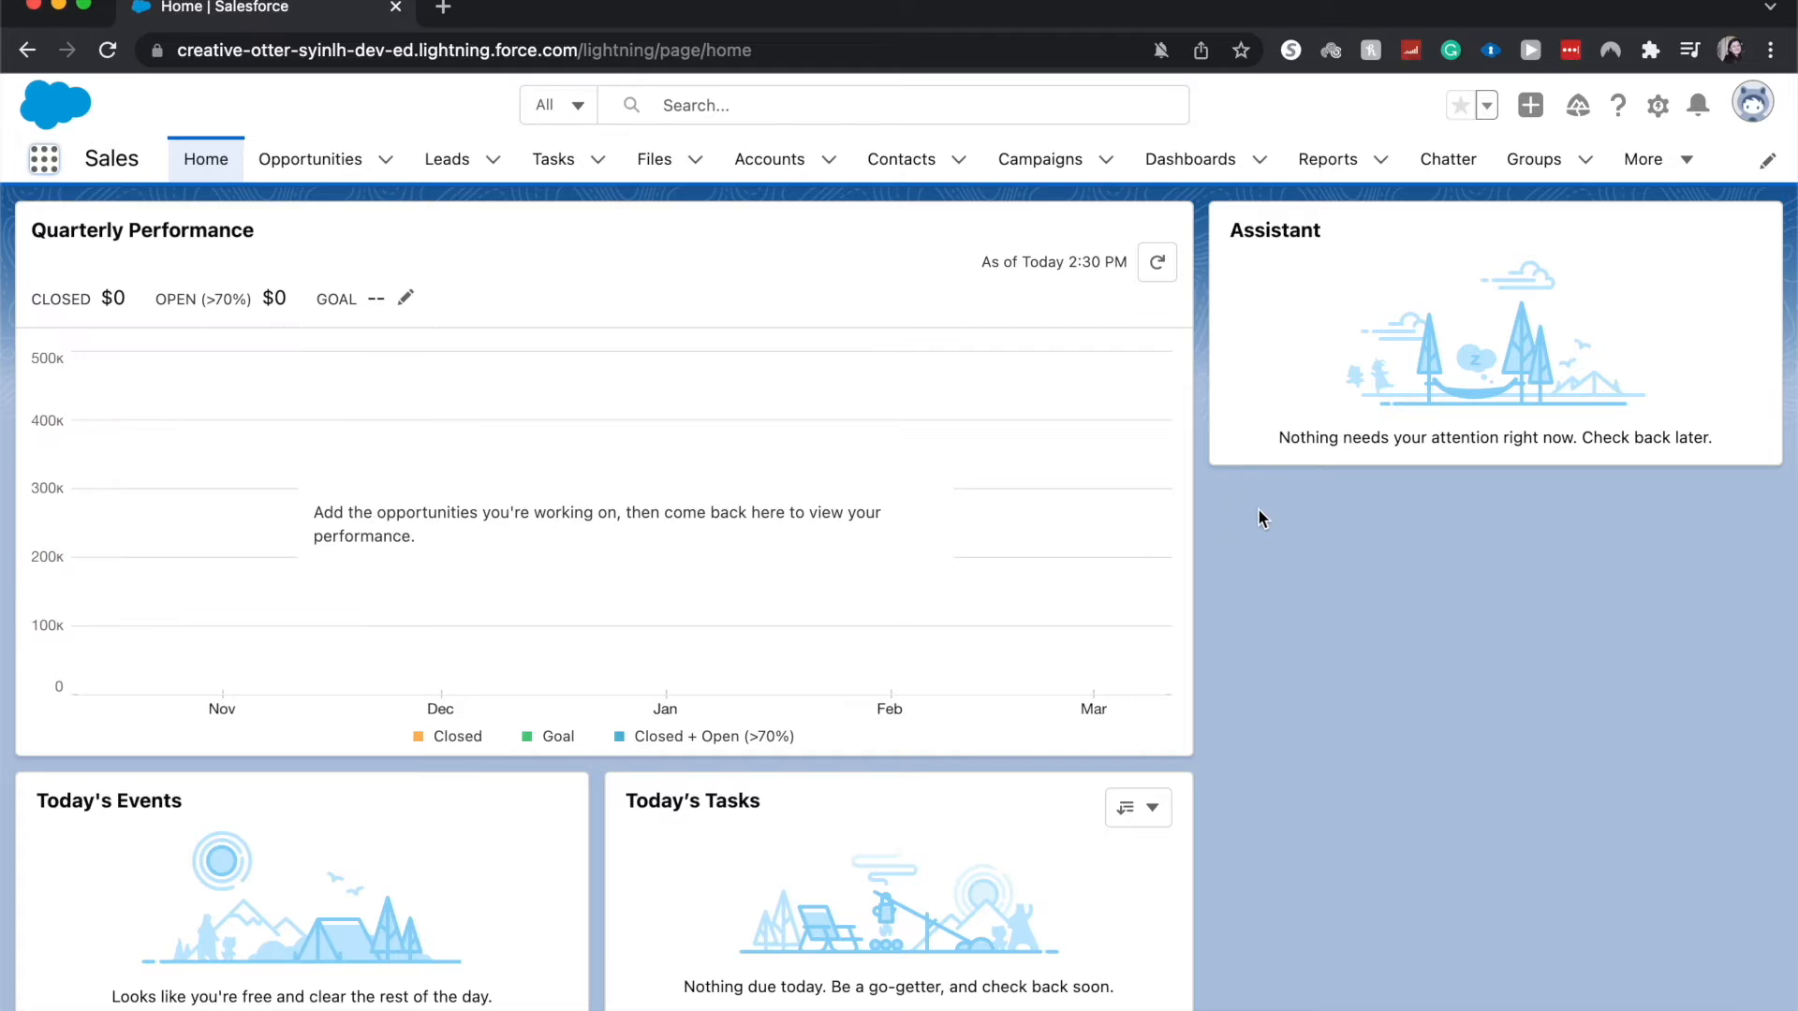
left_click(38, 169)
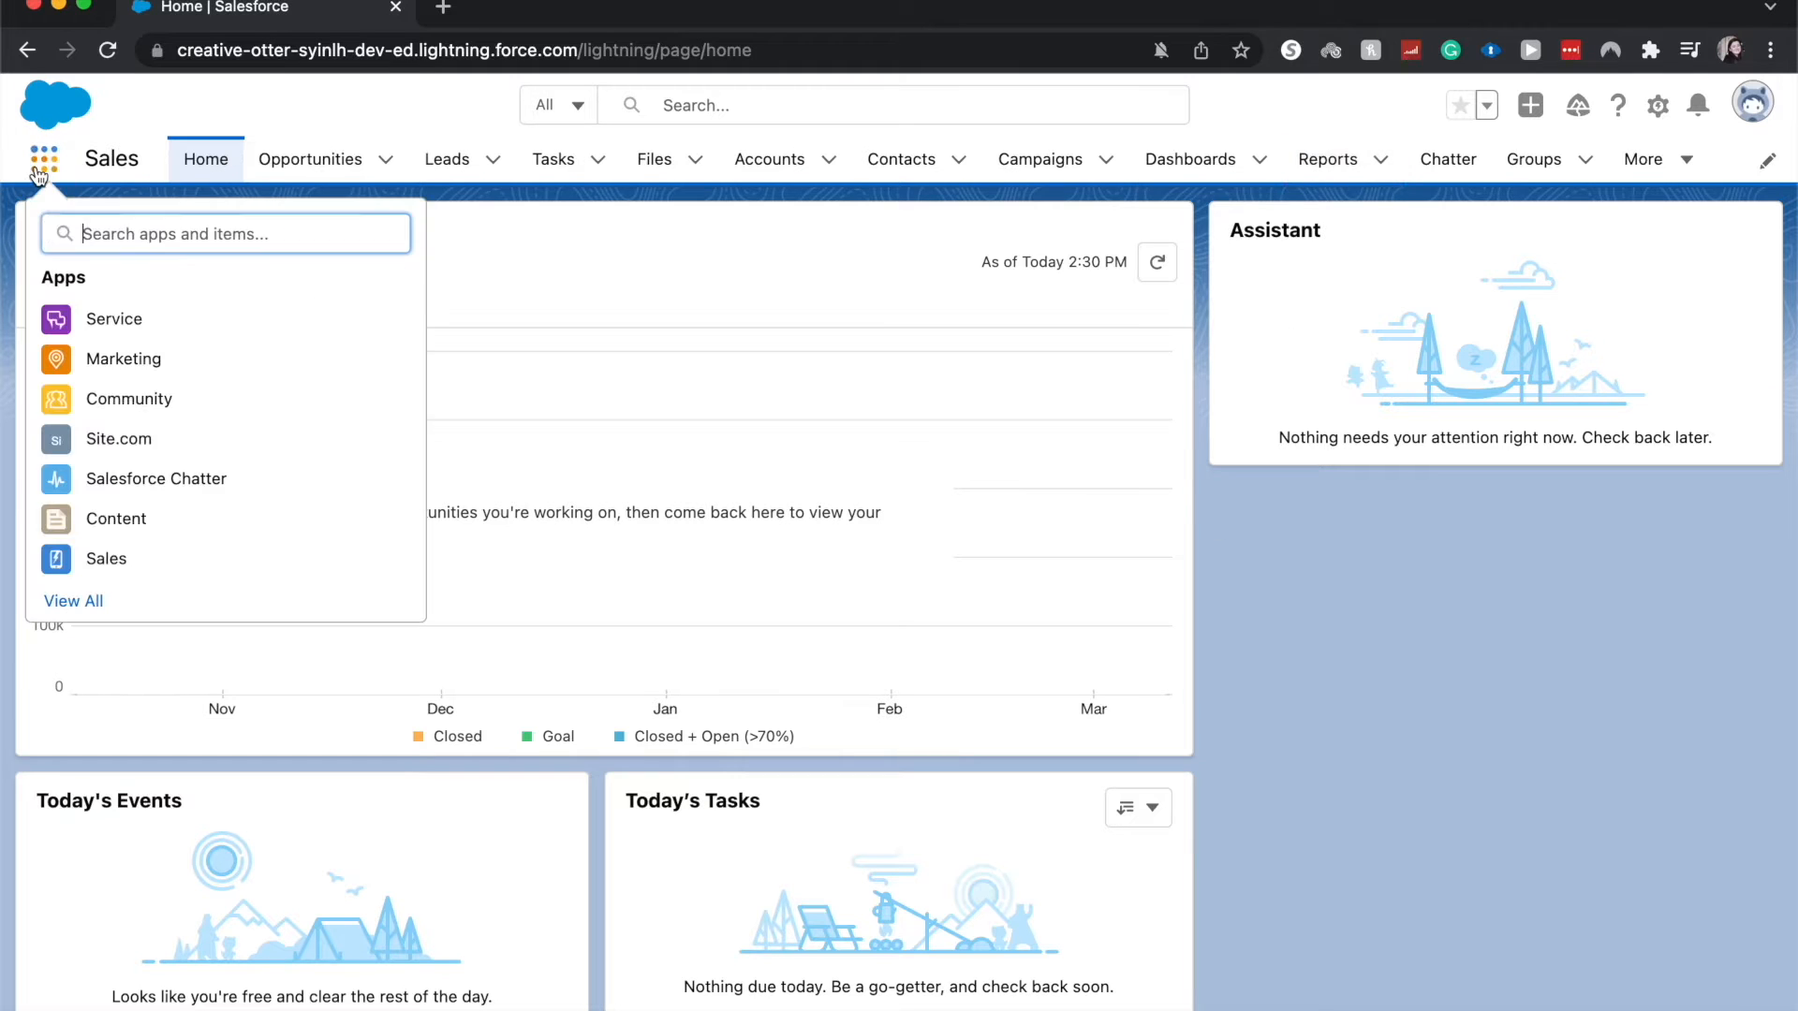
type("rep")
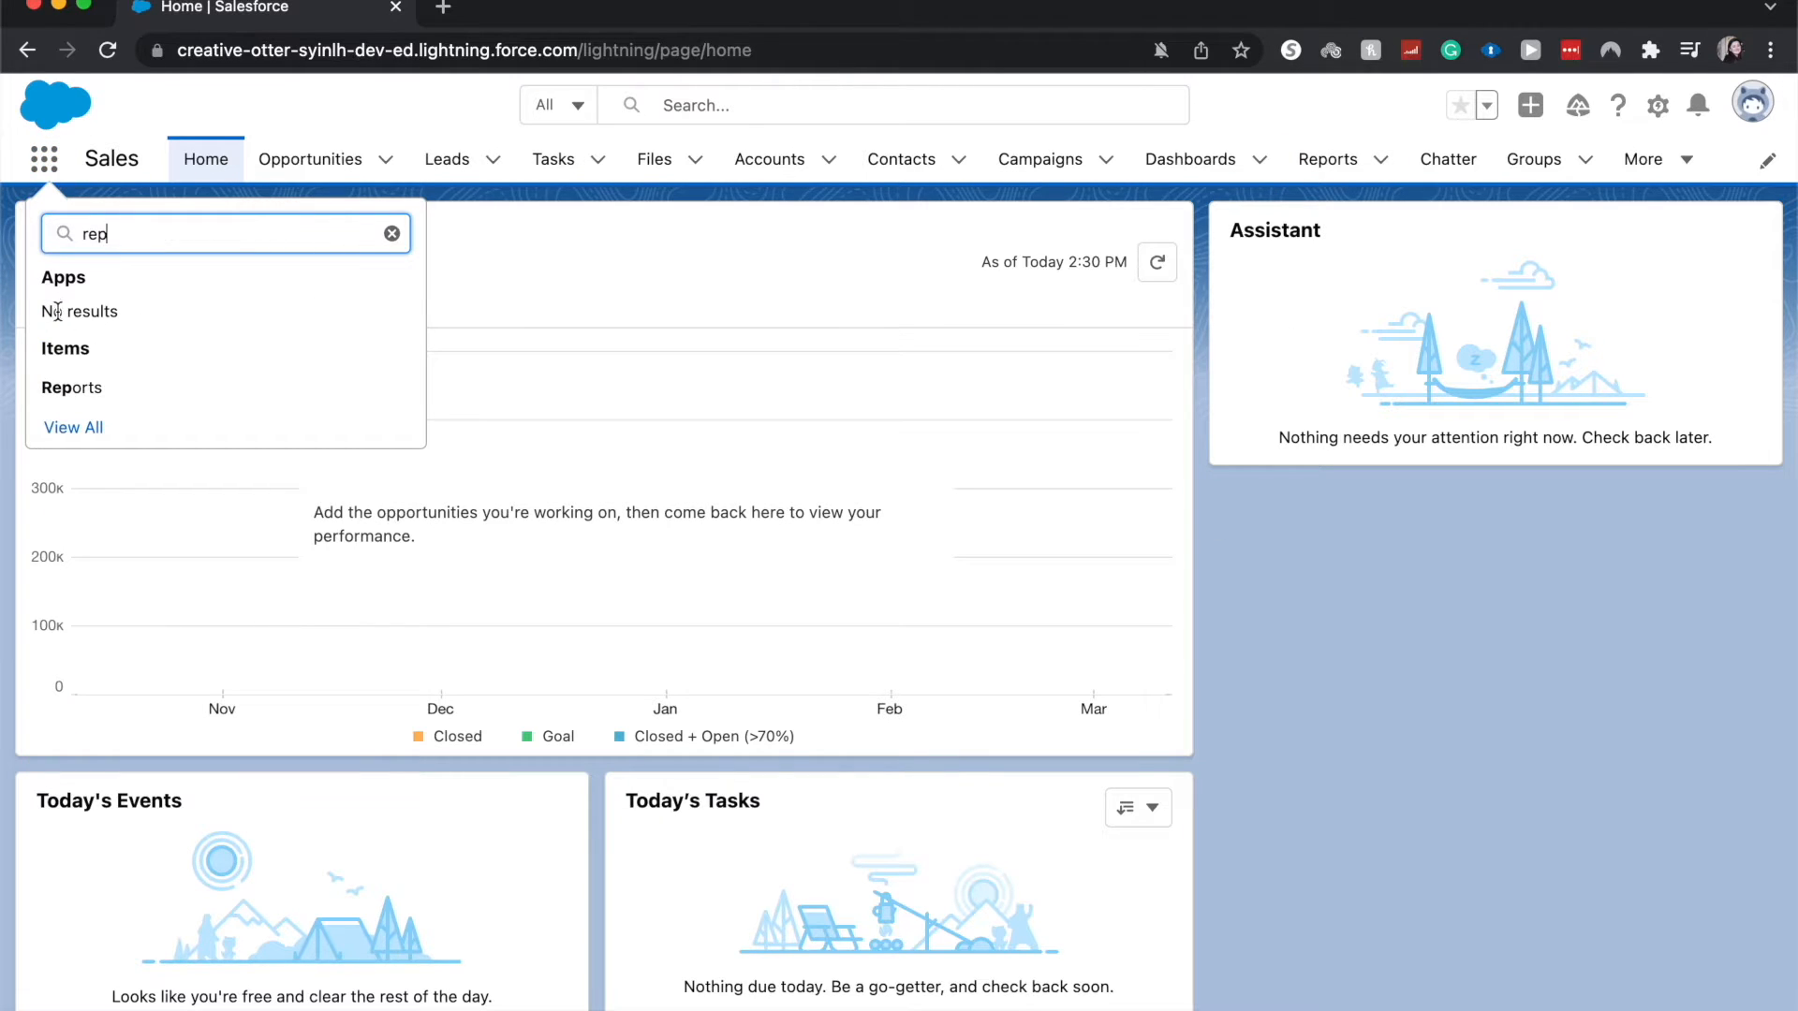
left_click(76, 401)
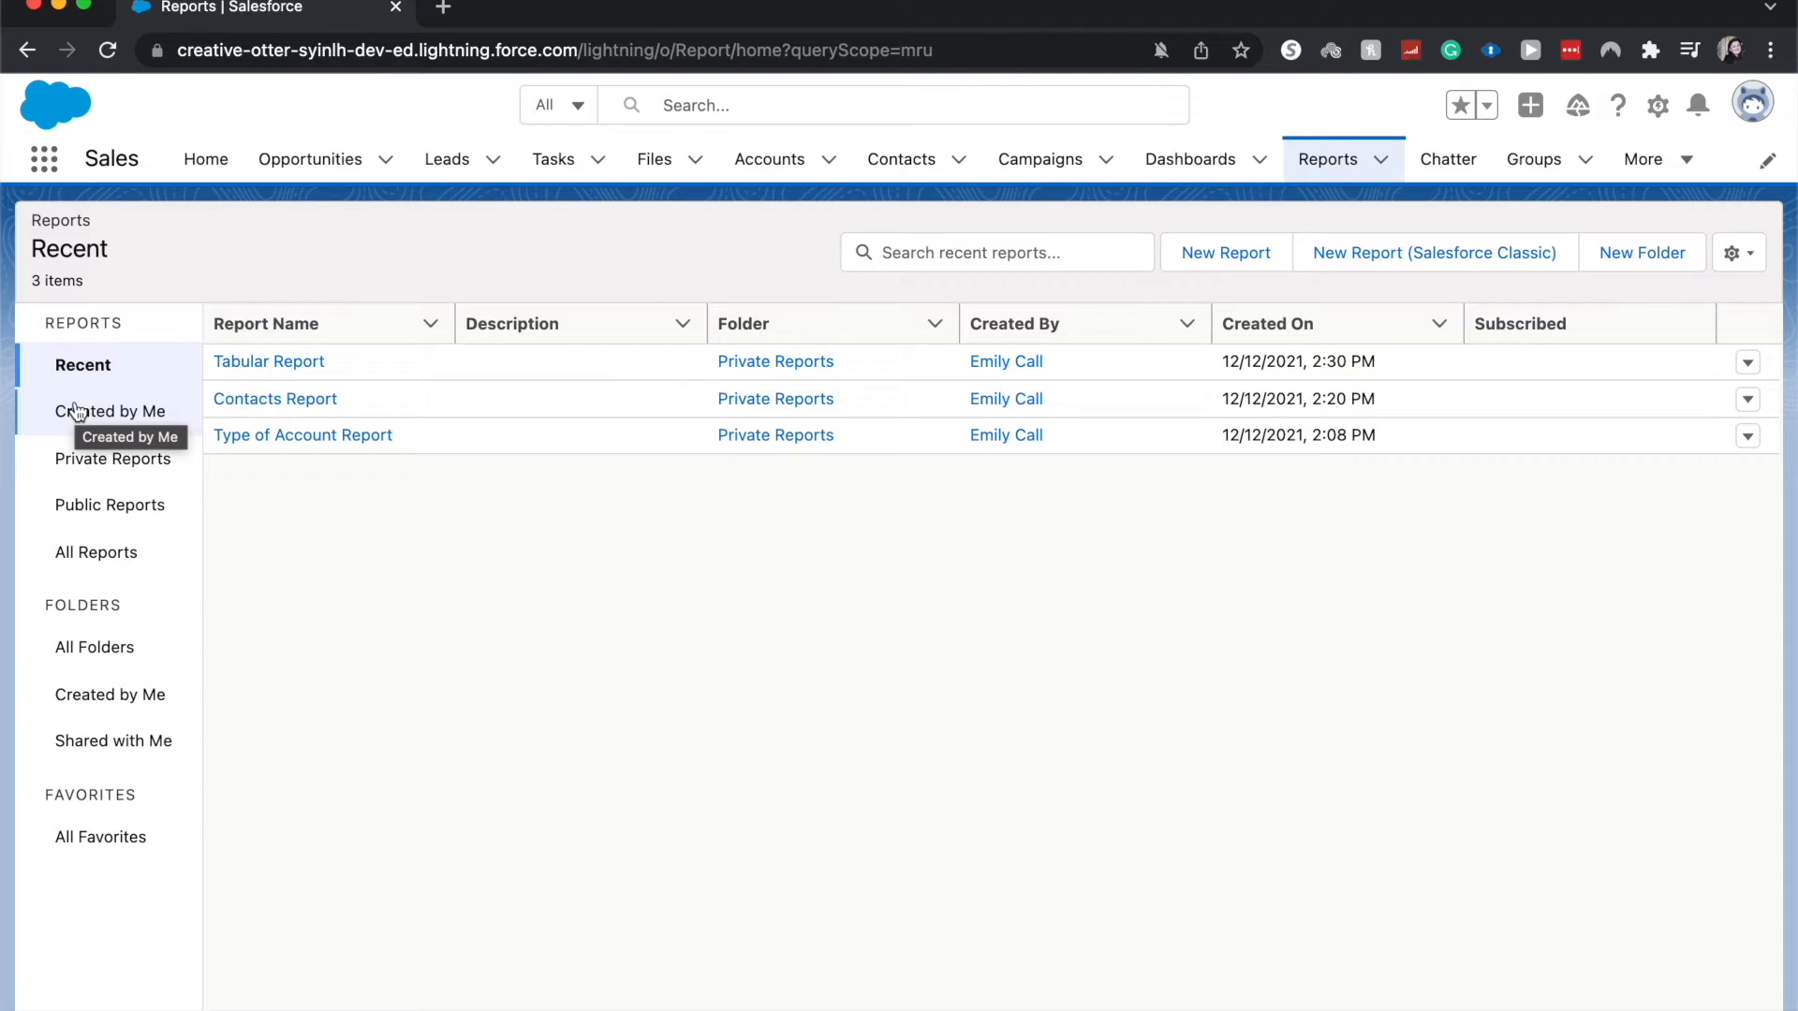
Step: Create a new report with the Opportunities report type, found by searching the report types for "opp"
left_click(1270, 259)
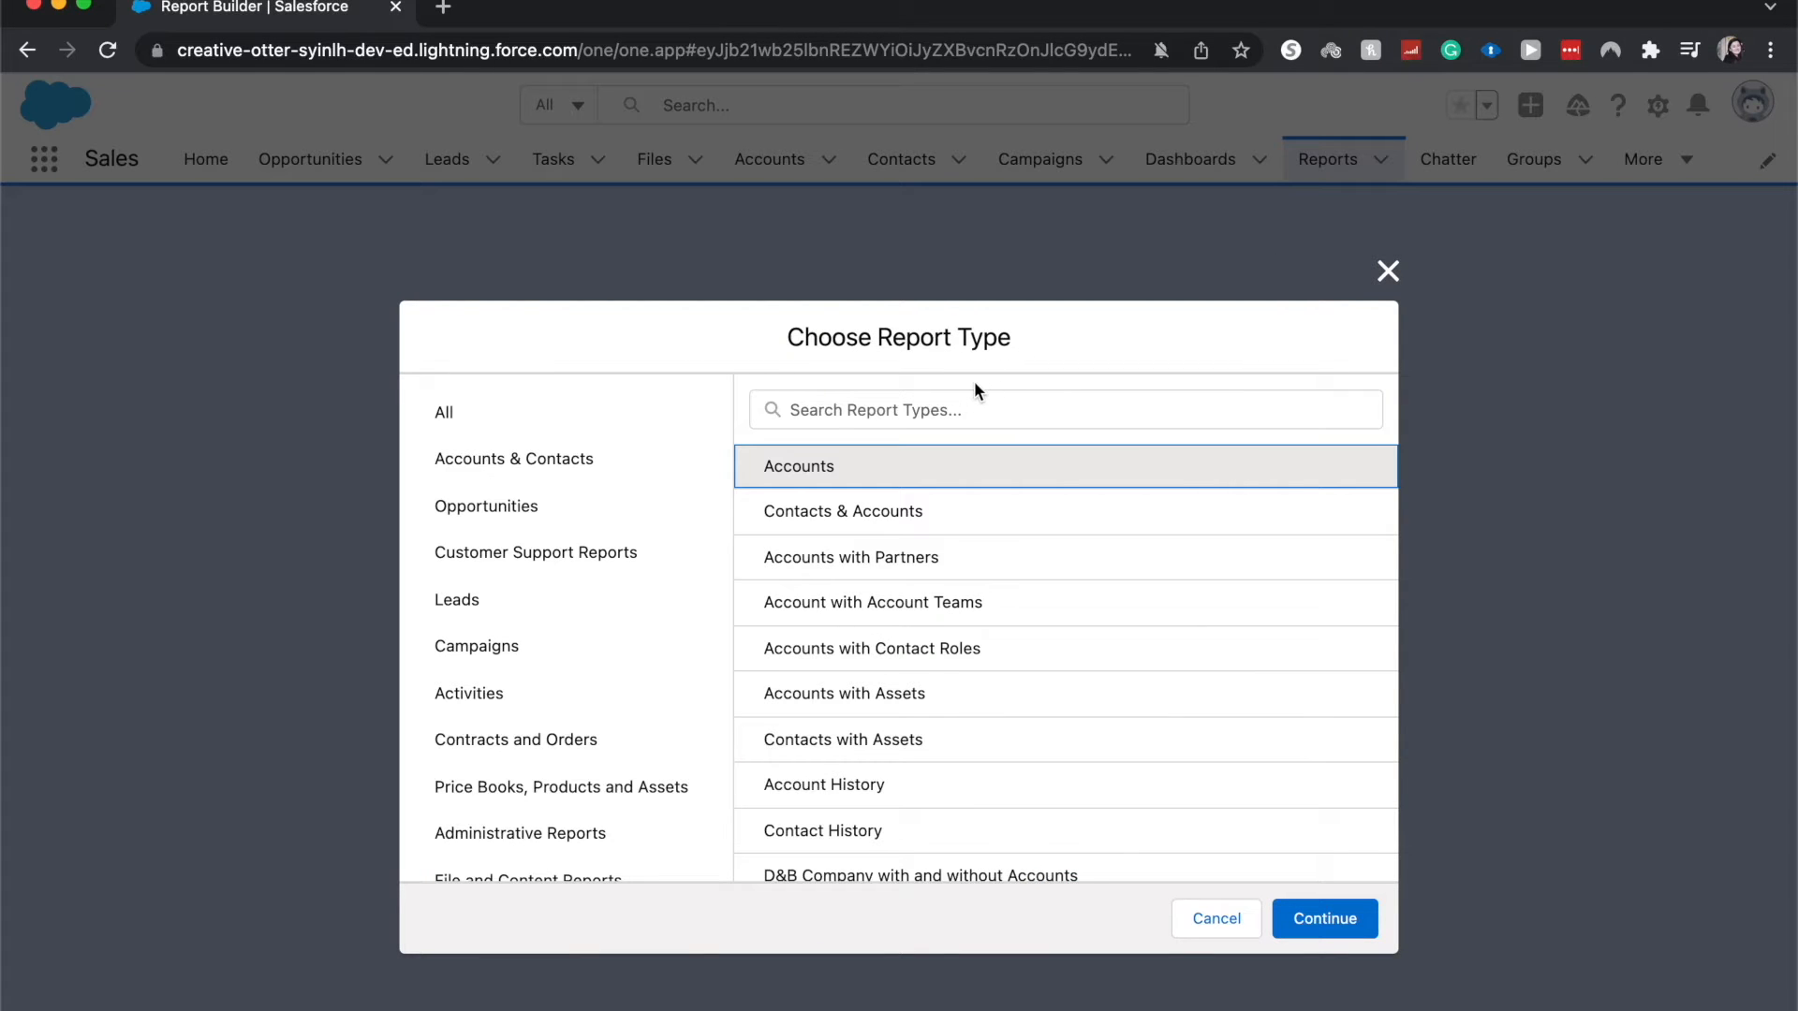
left_click(935, 397)
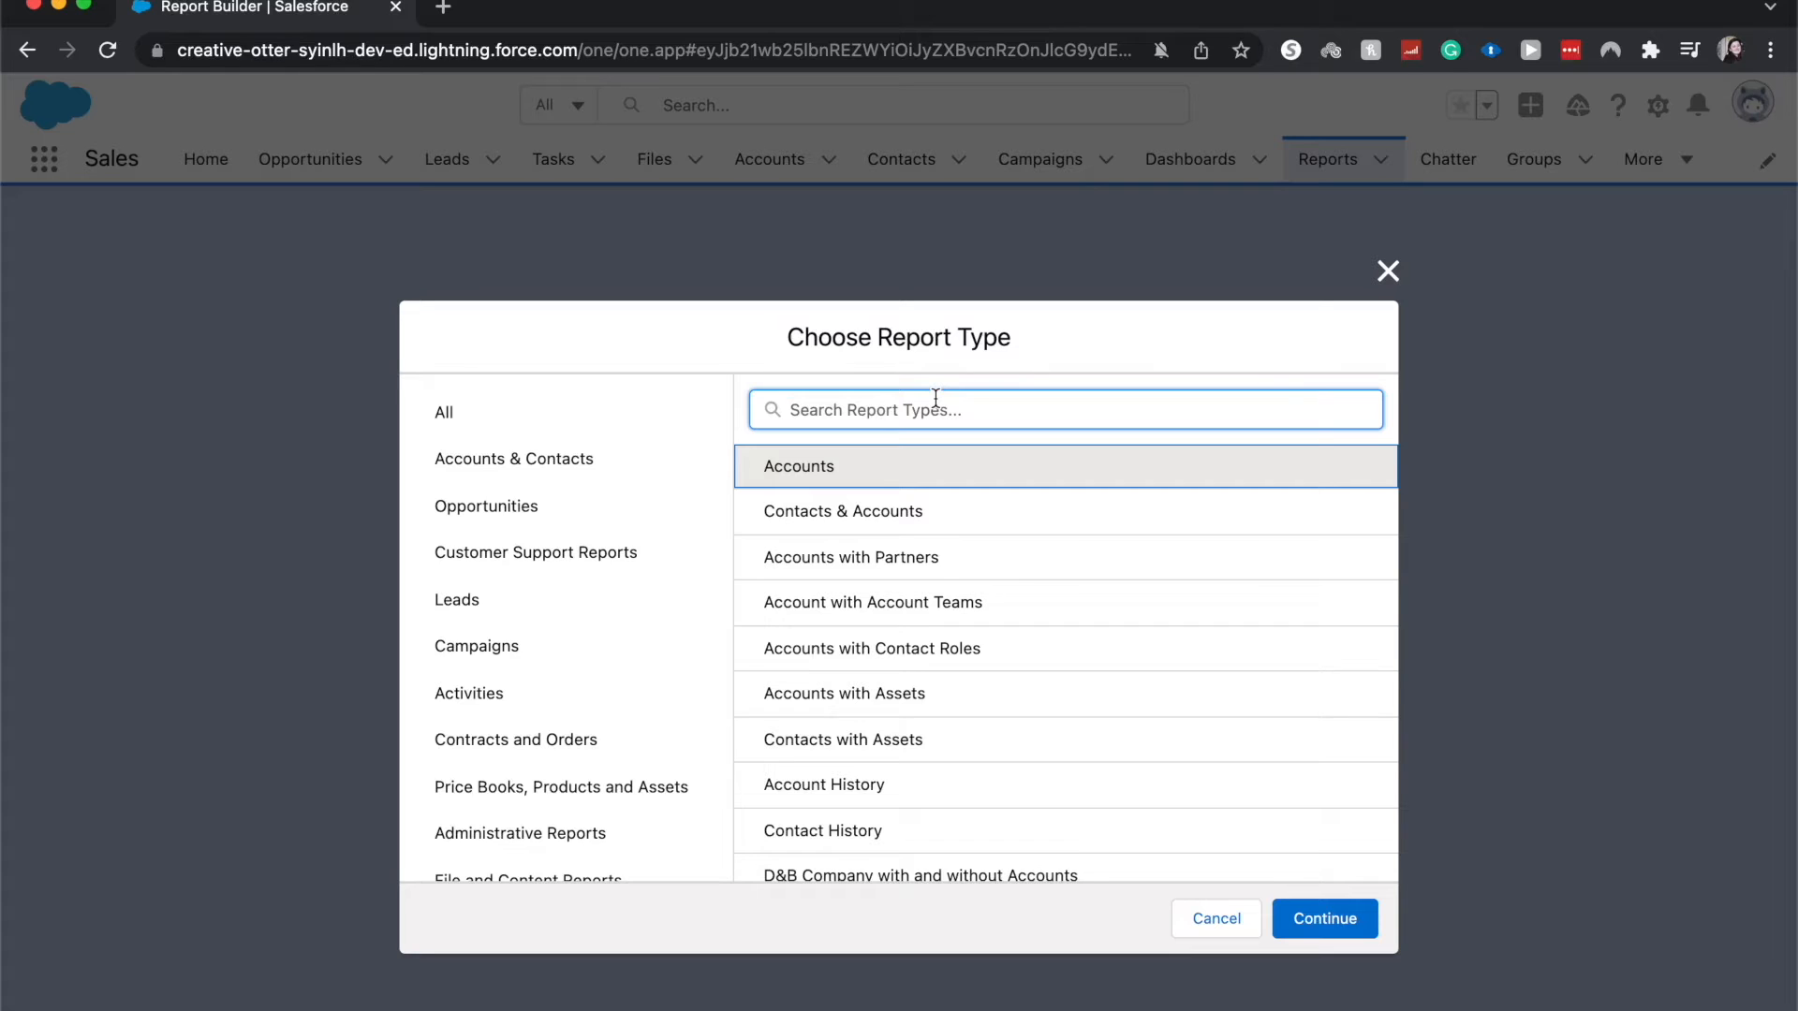
type("opp")
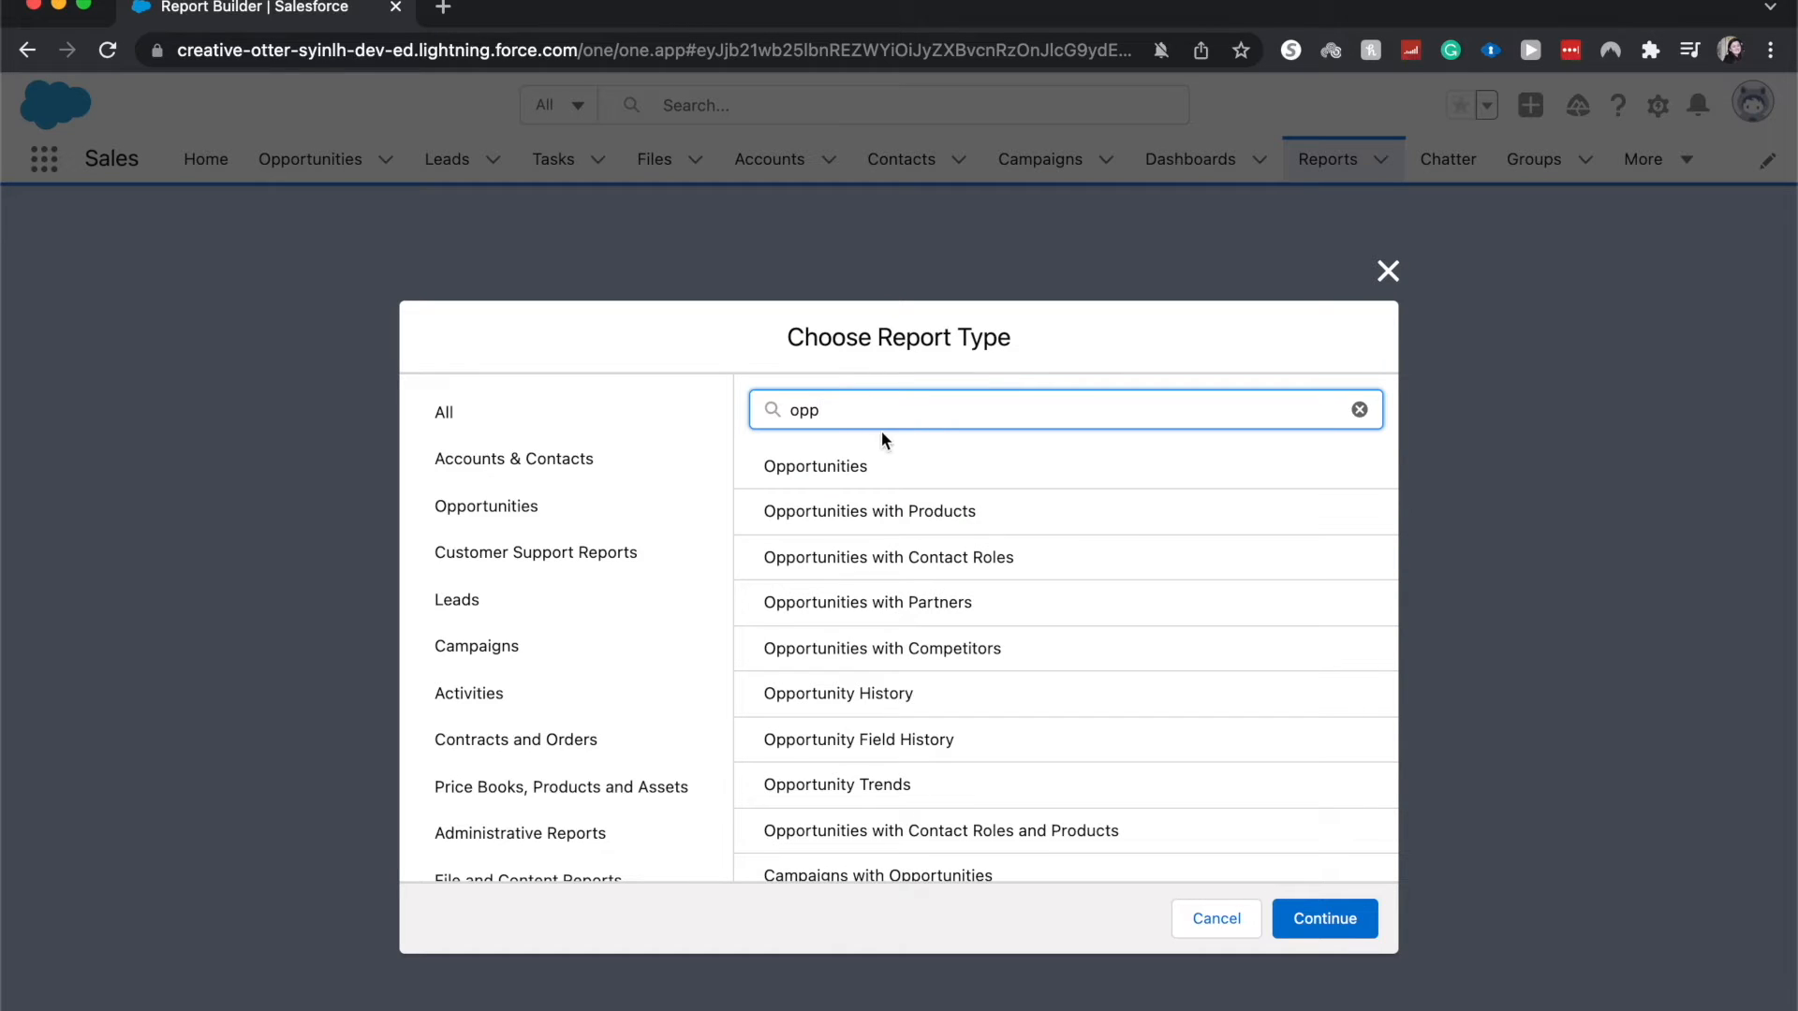
left_click(854, 466)
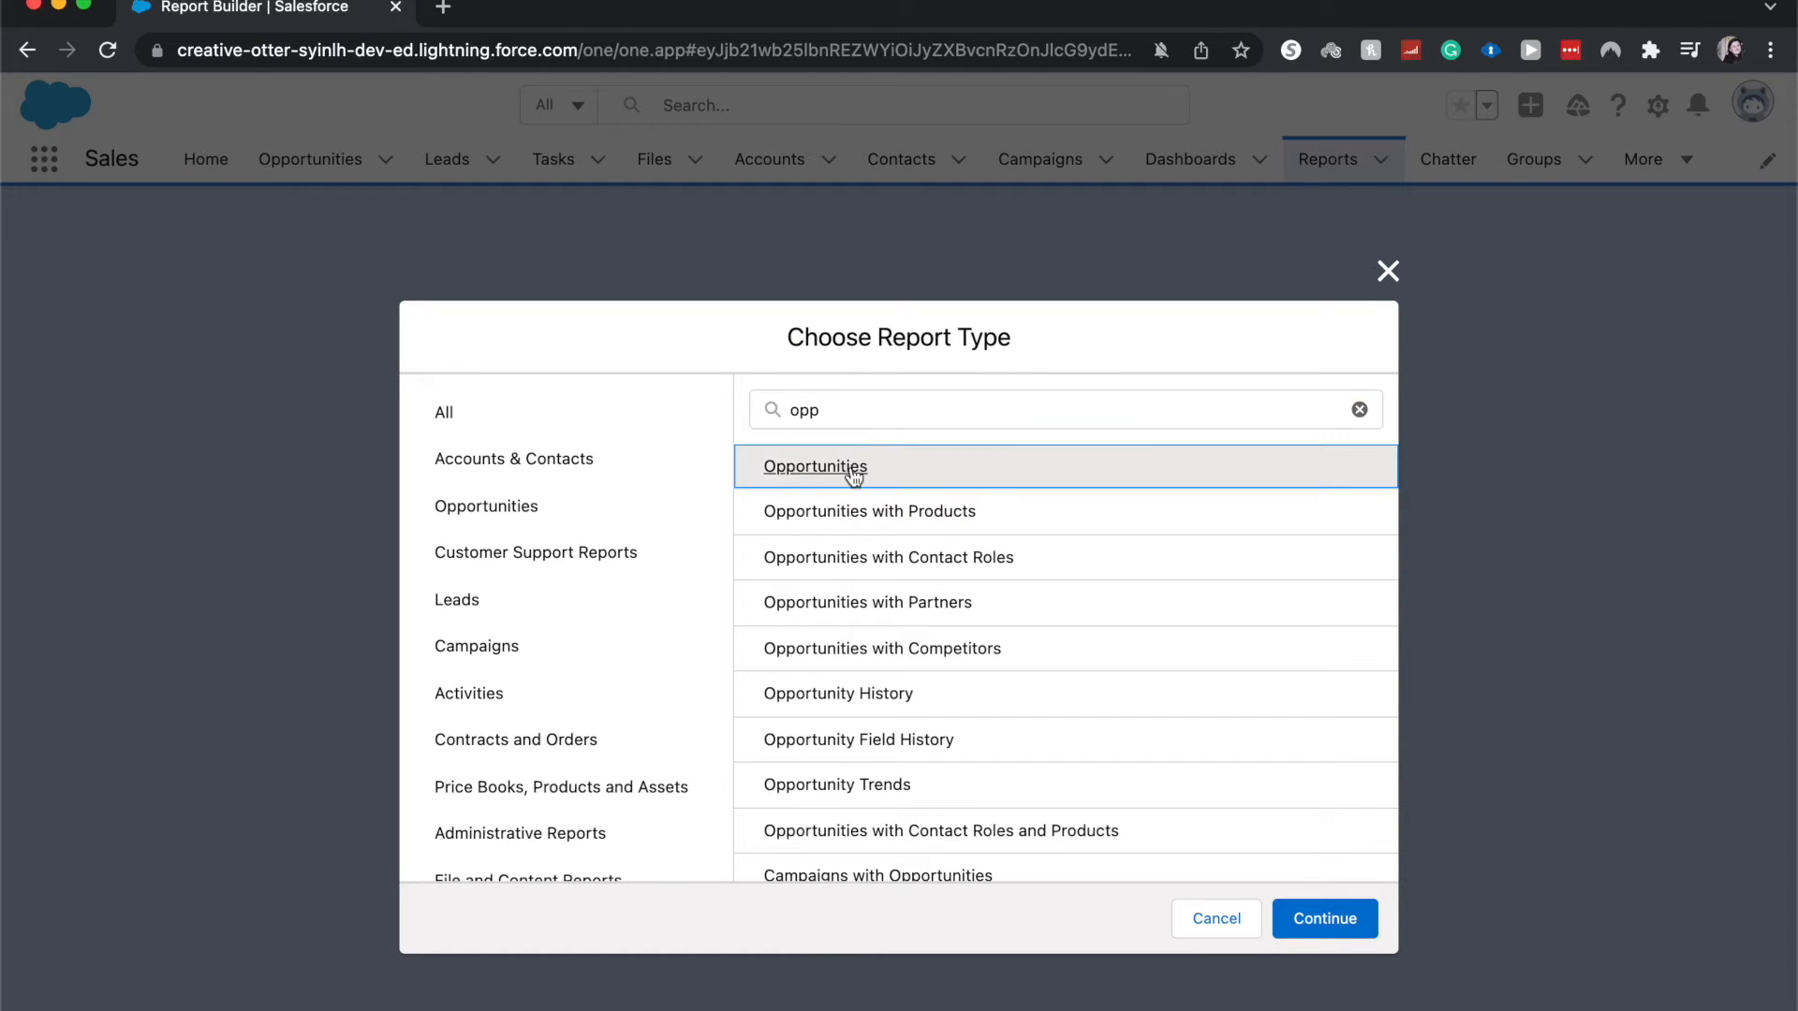
left_click(1295, 917)
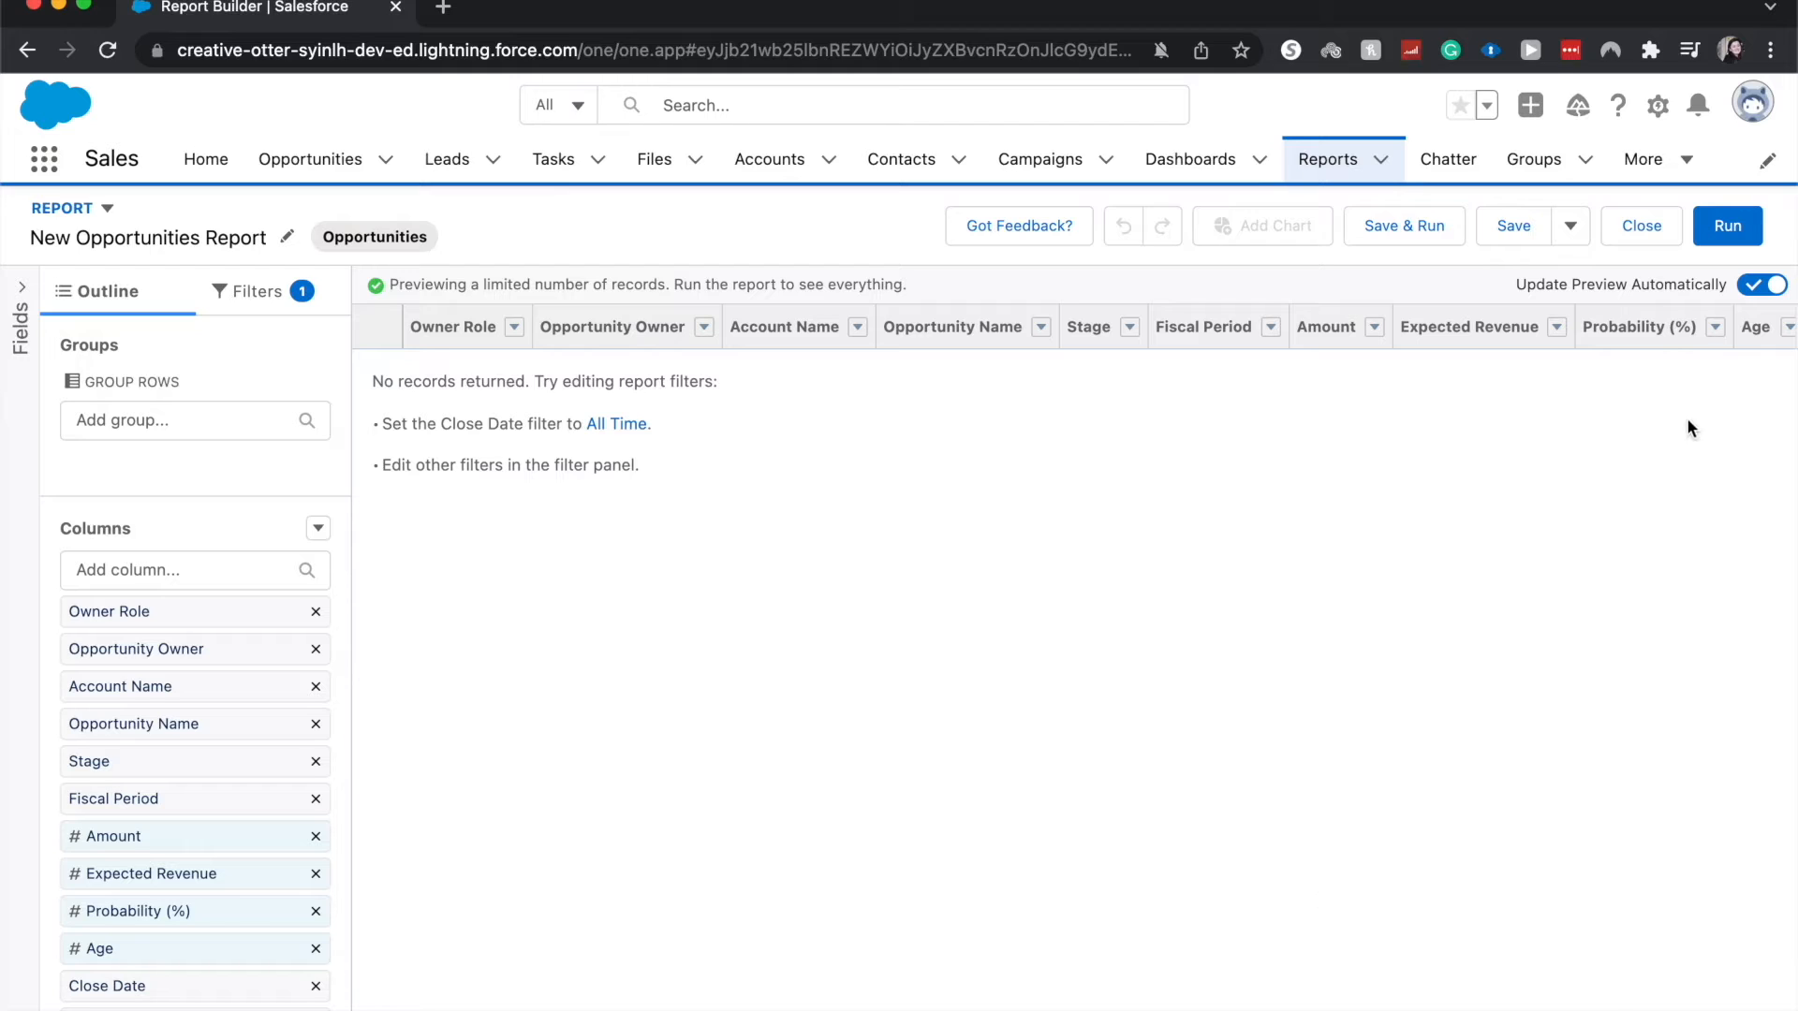
Step: Set the report's Close Date filter range to All Time
left_click(1744, 287)
left_click(1743, 286)
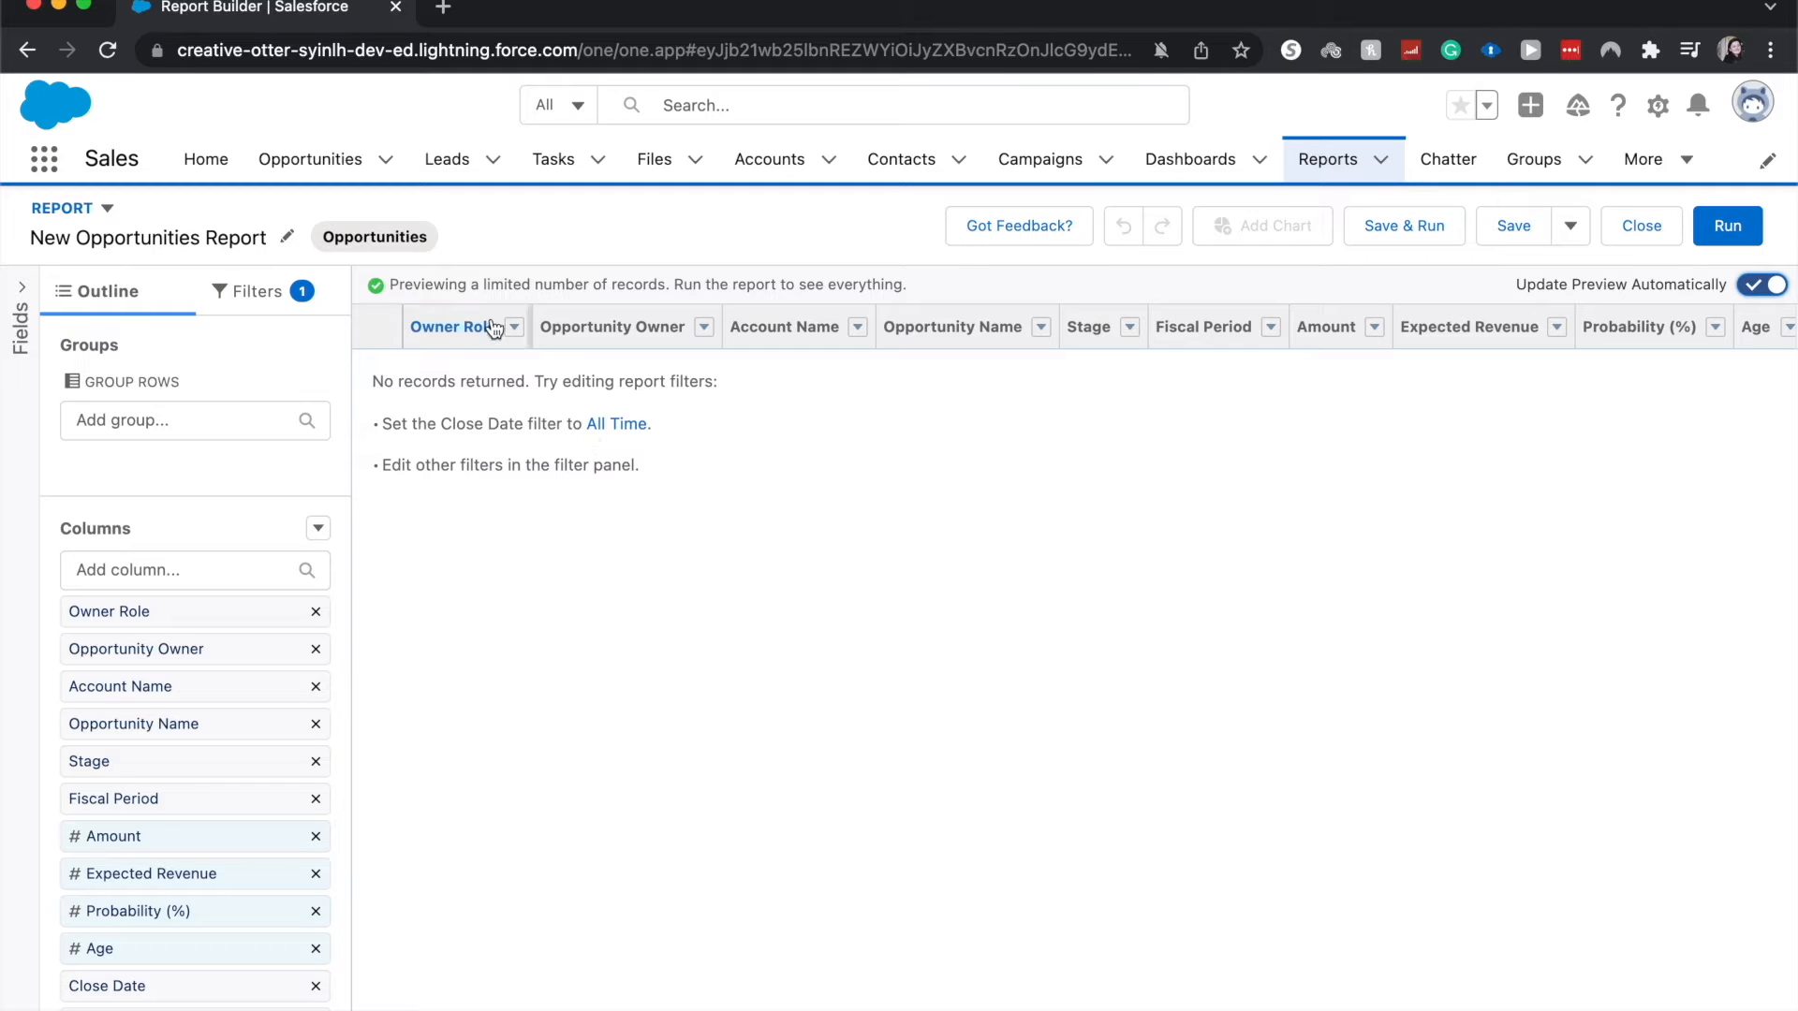
left_click(326, 300)
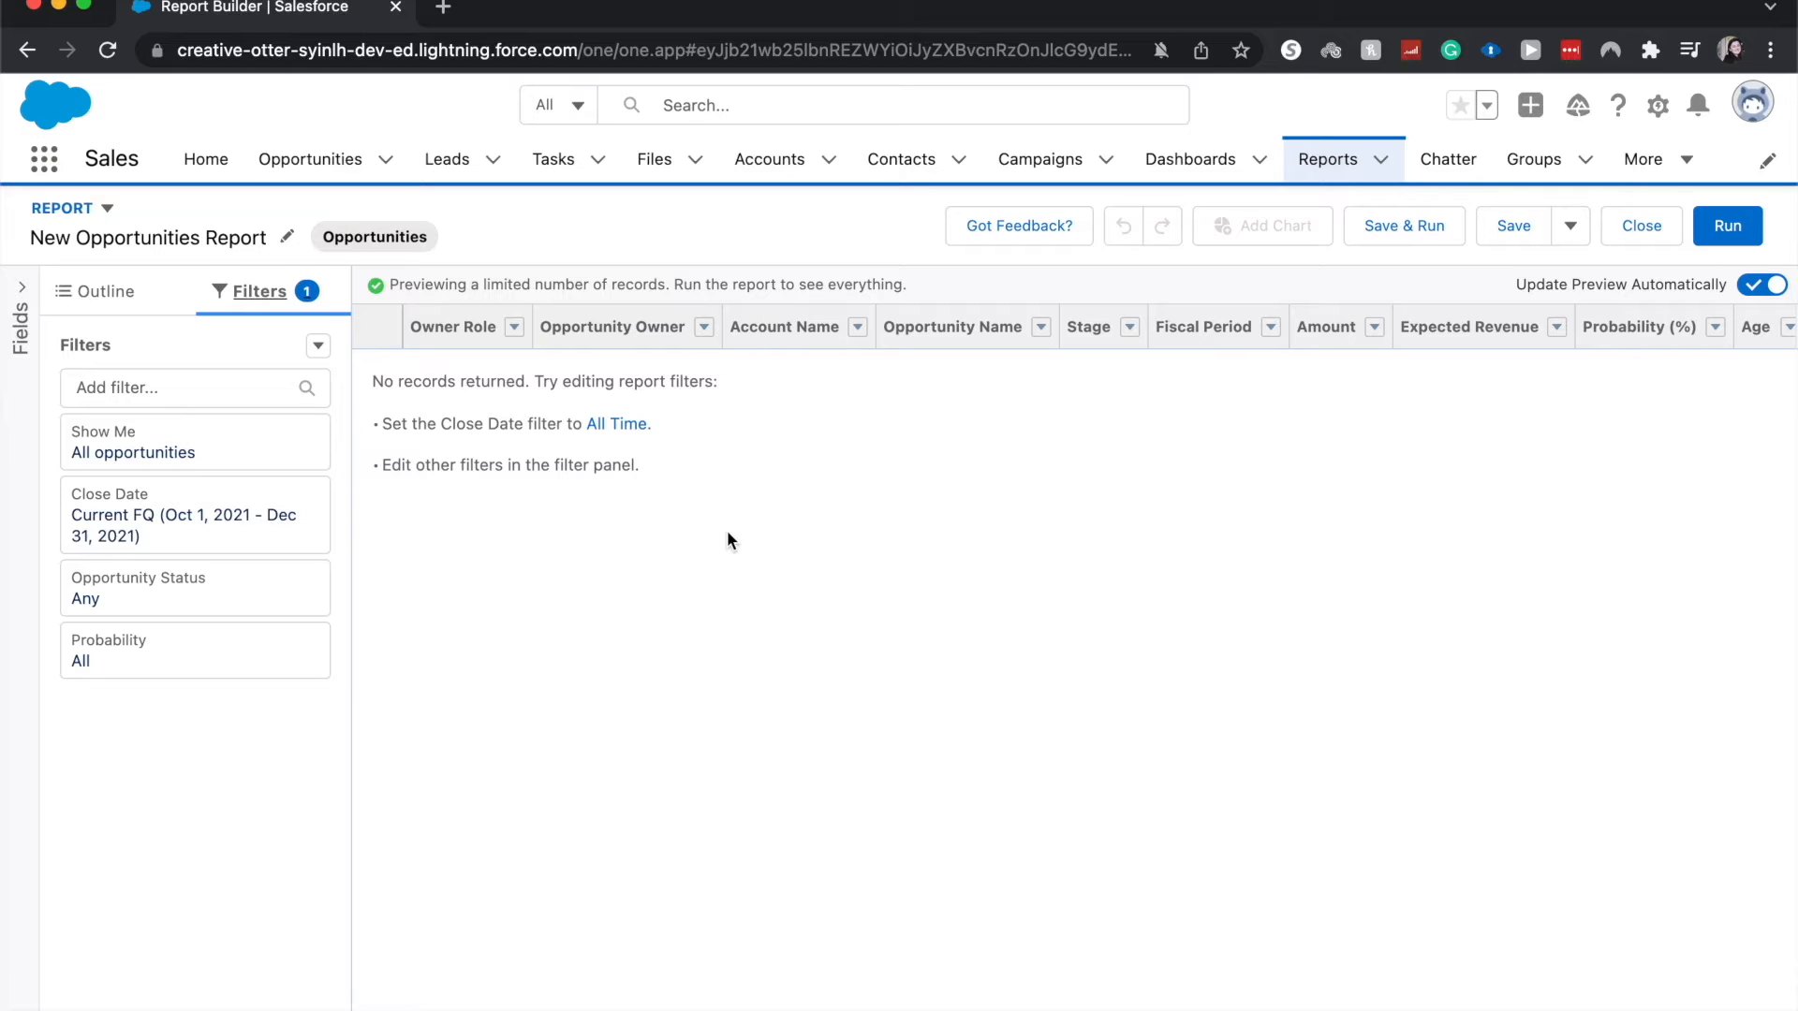
left_click(222, 552)
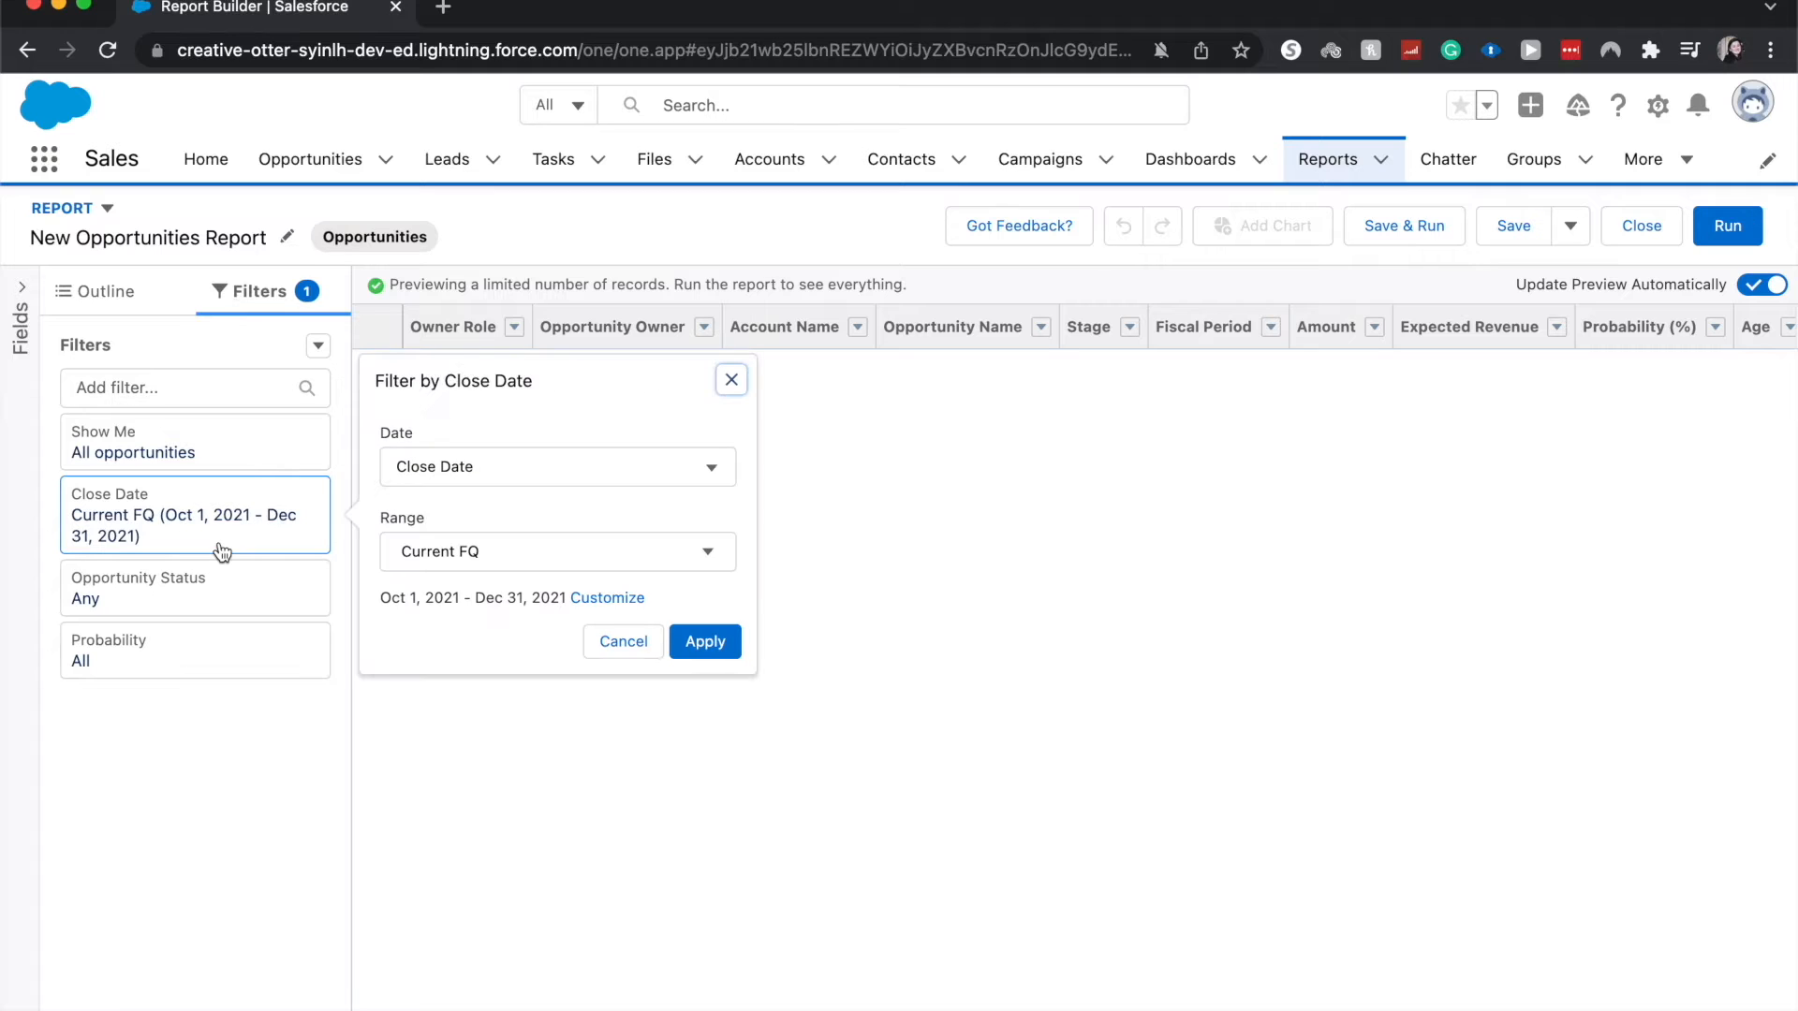
left_click(448, 552)
left_click(450, 600)
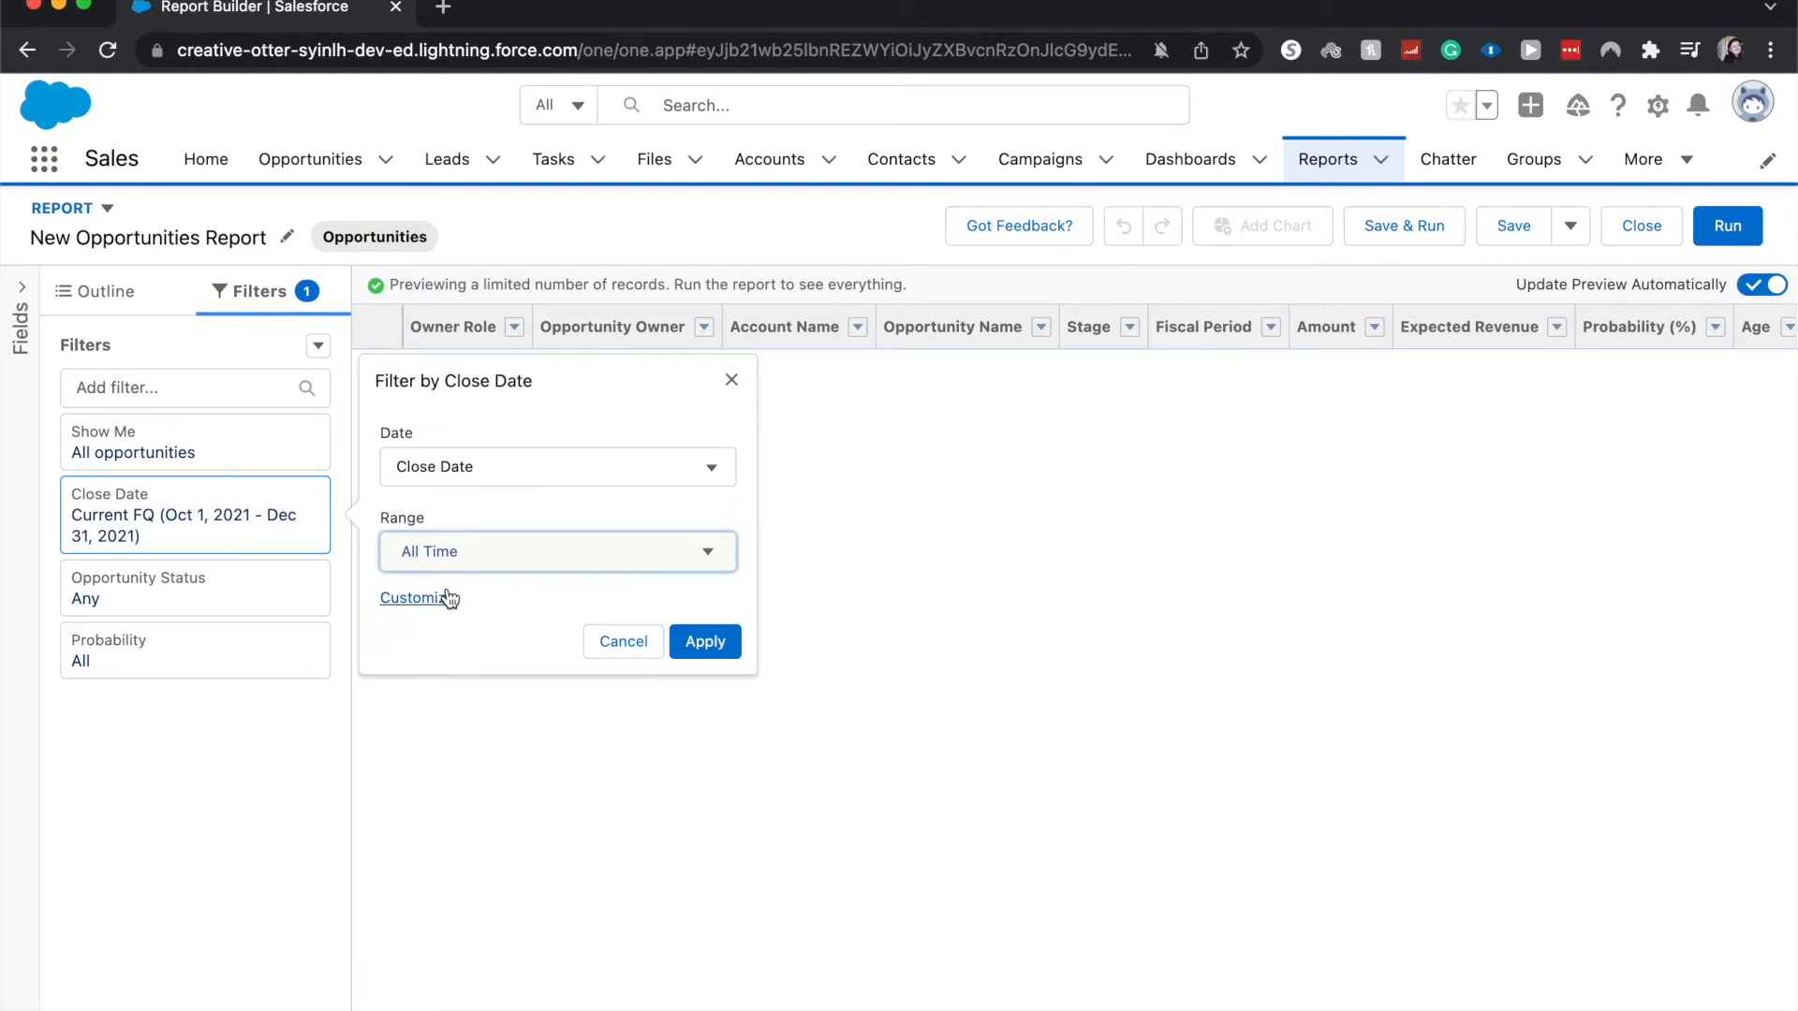
left_click(704, 632)
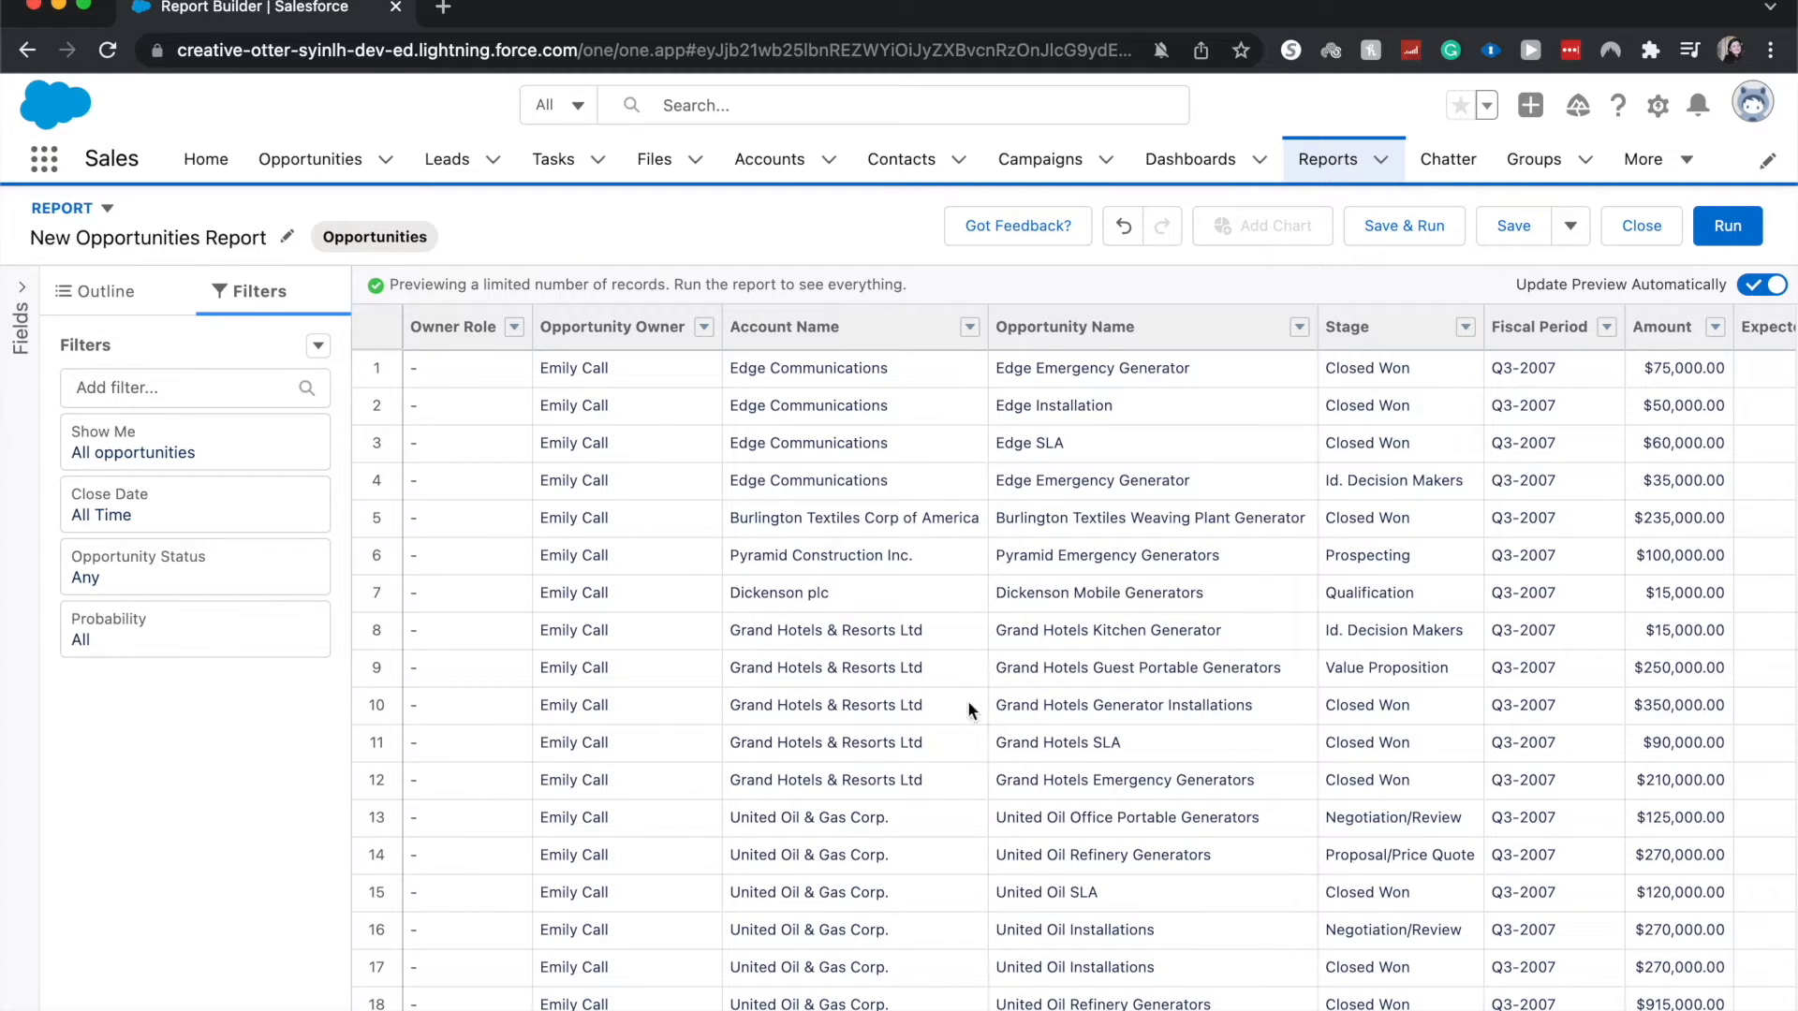
Step: Add an Amount filter with the operator greater or equal and the value 100,000
scroll(1445, 880, "down", 5)
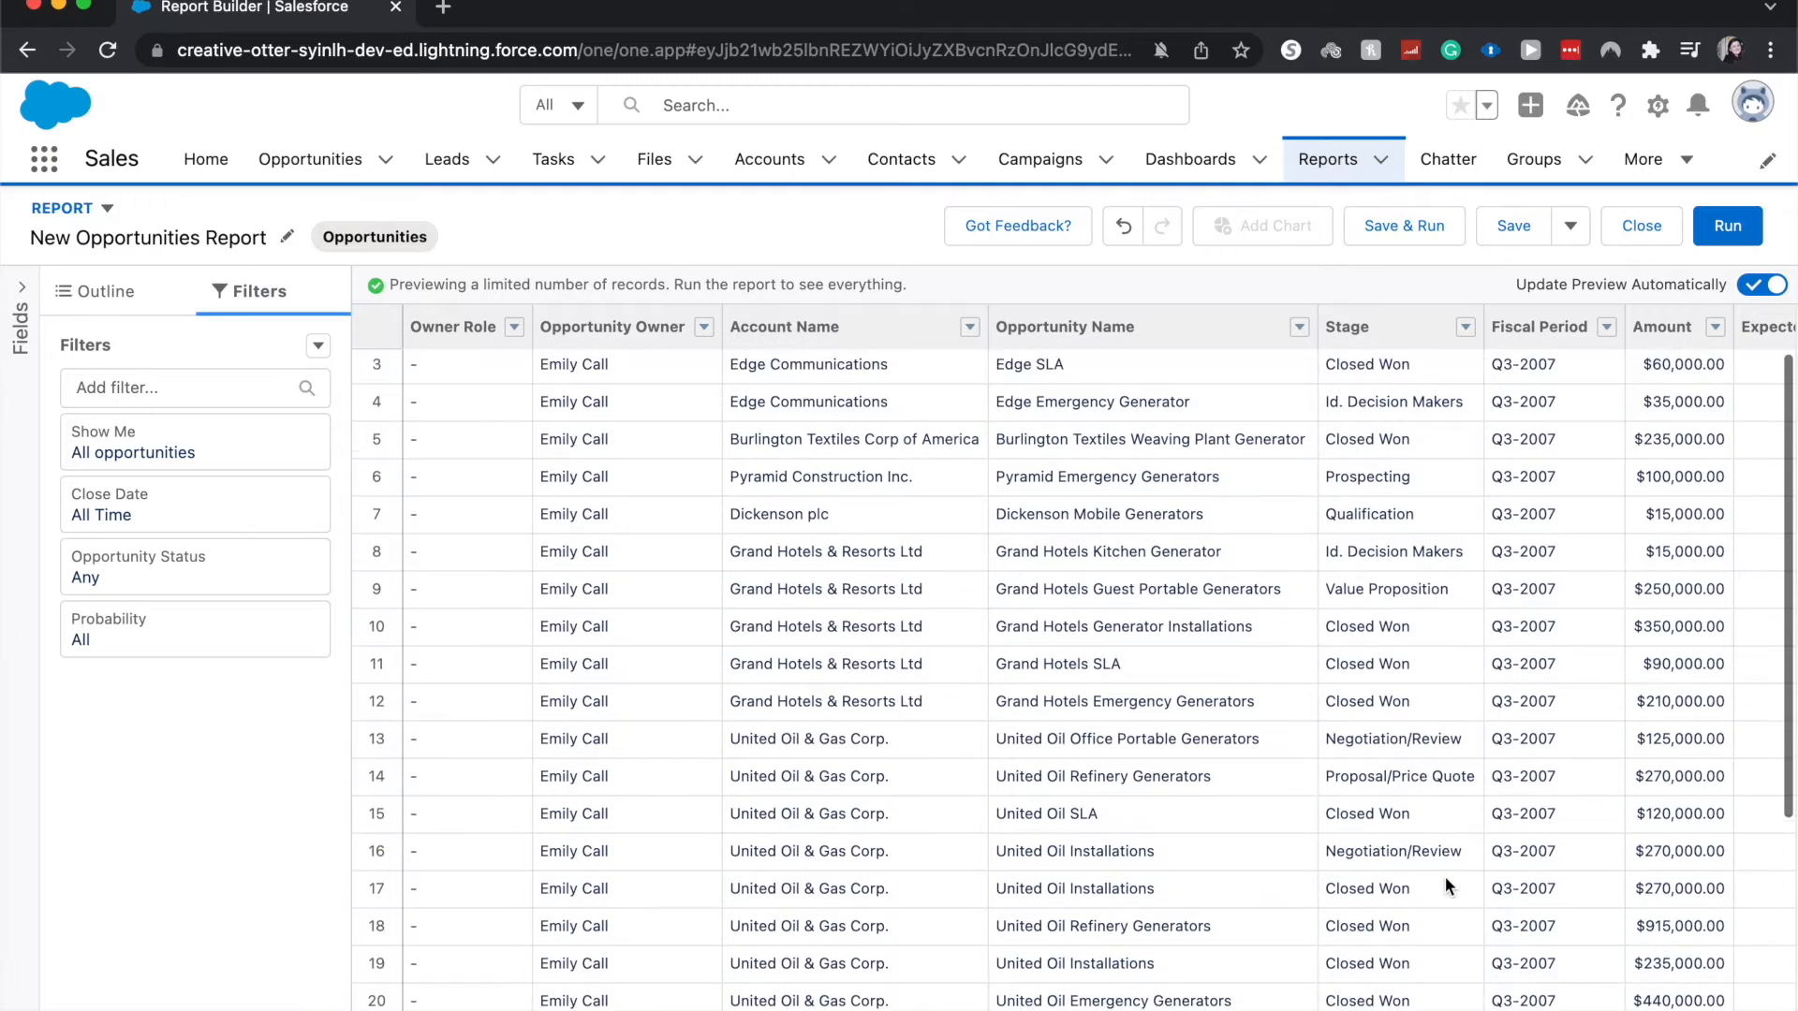
scroll(1445, 877, "down", 3)
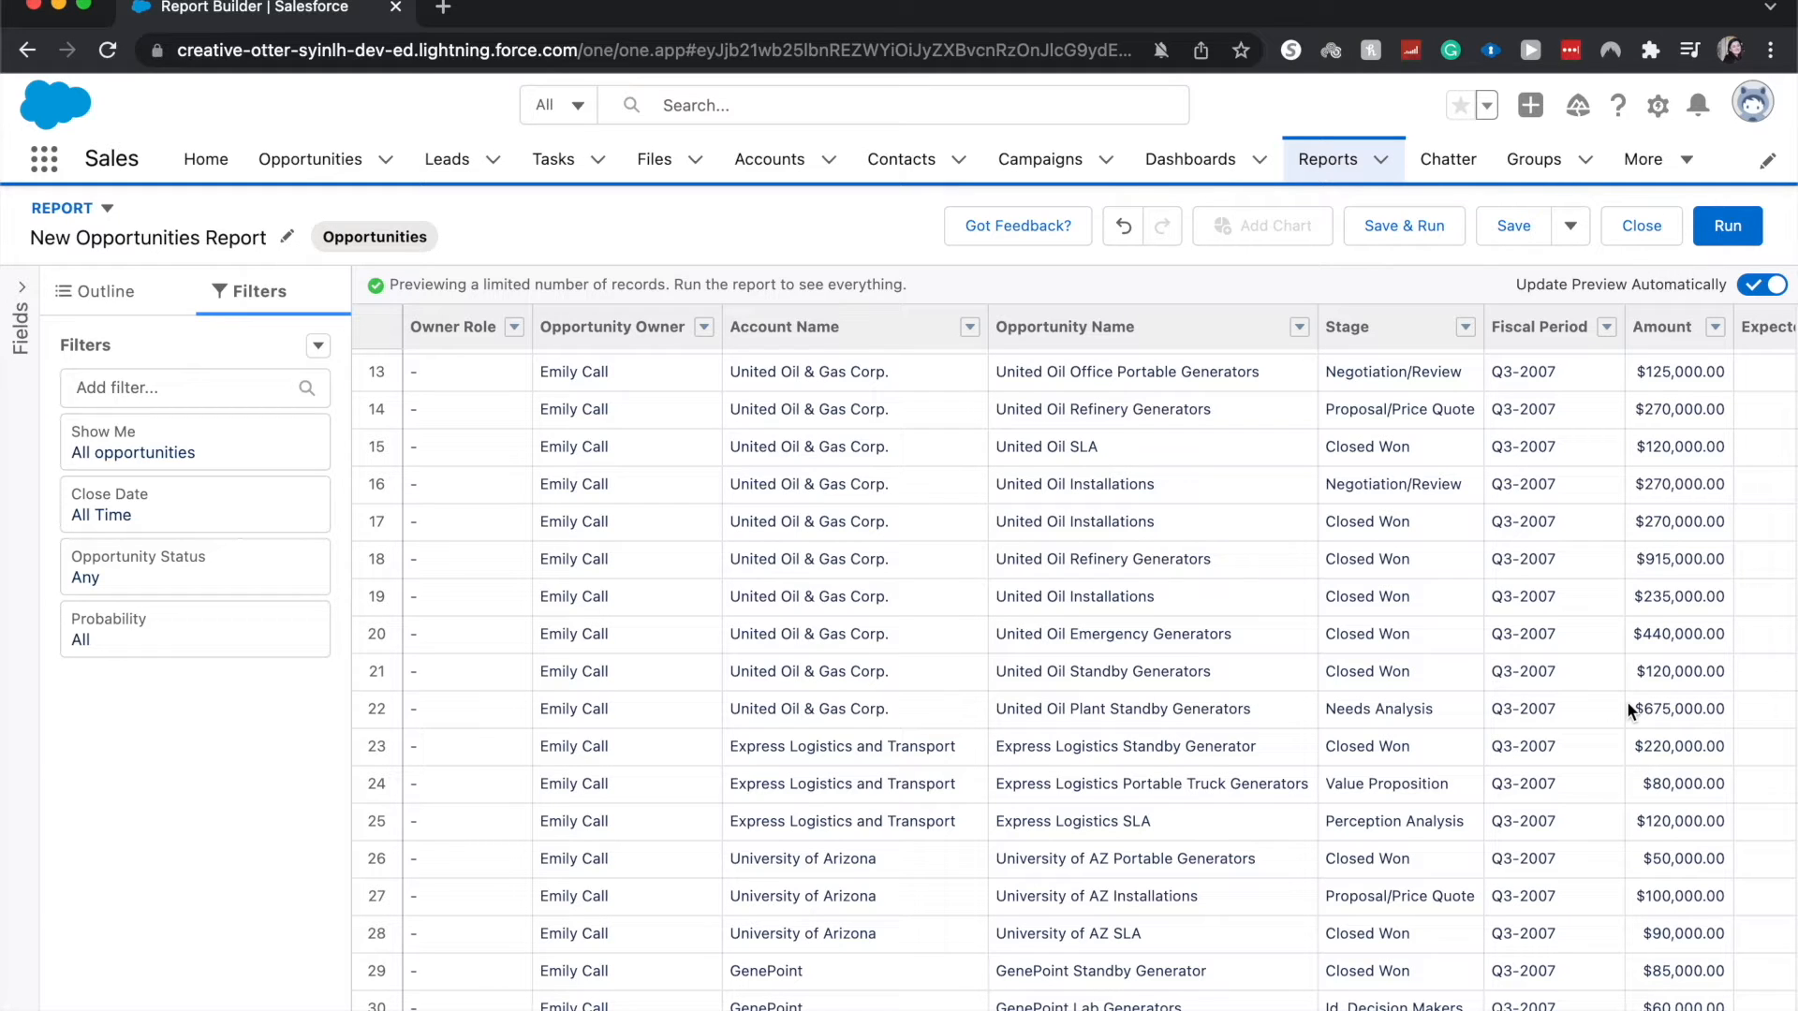
scroll(1626, 701, "up", 5)
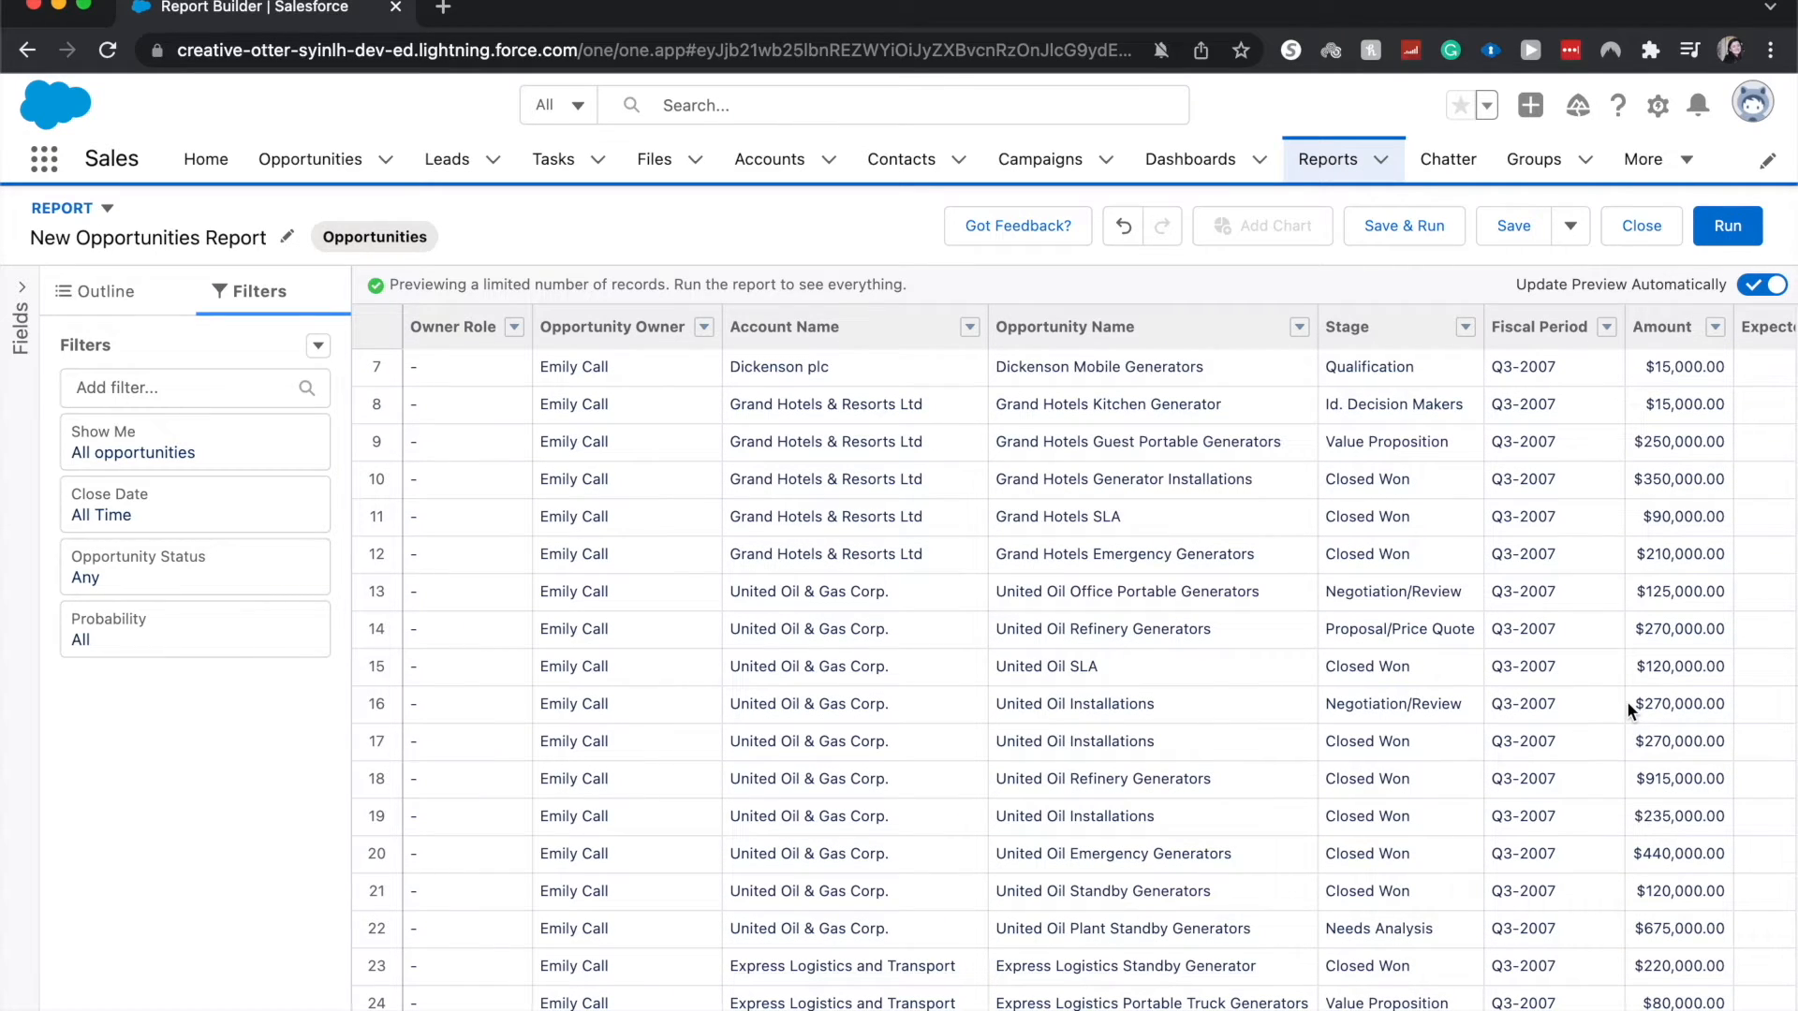
scroll(1626, 700, "right", 3)
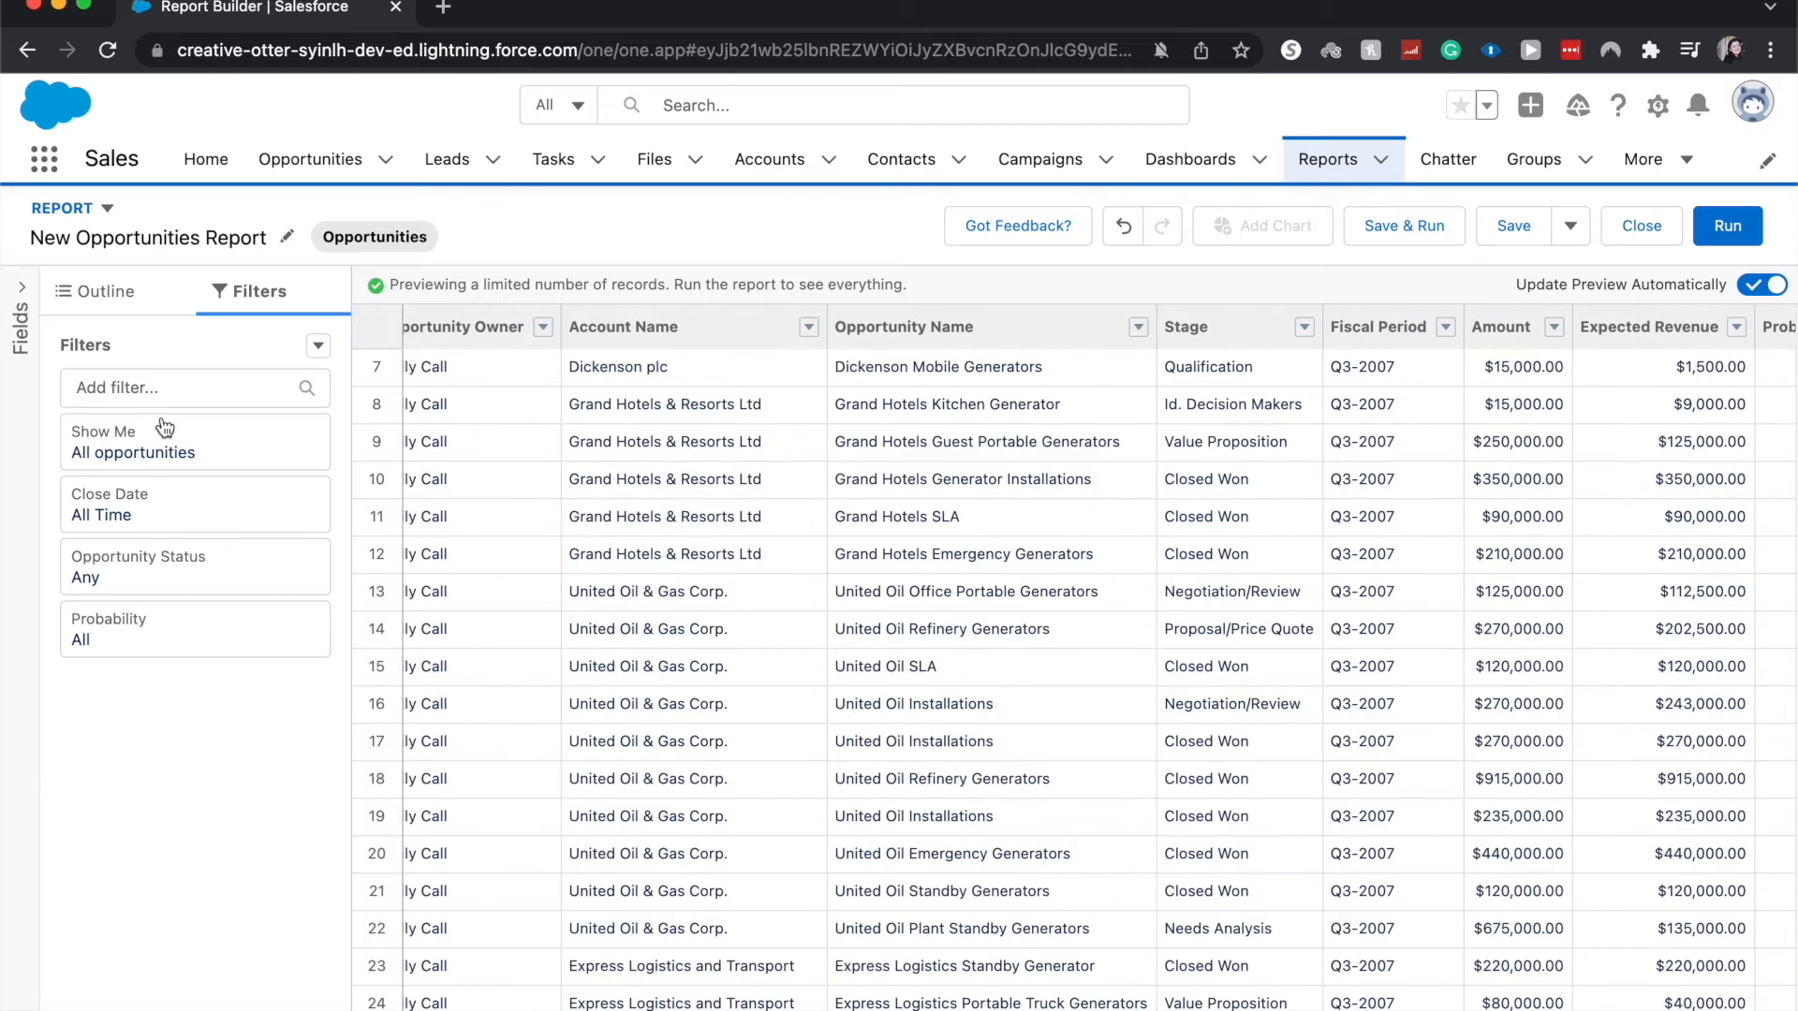
left_click(133, 393)
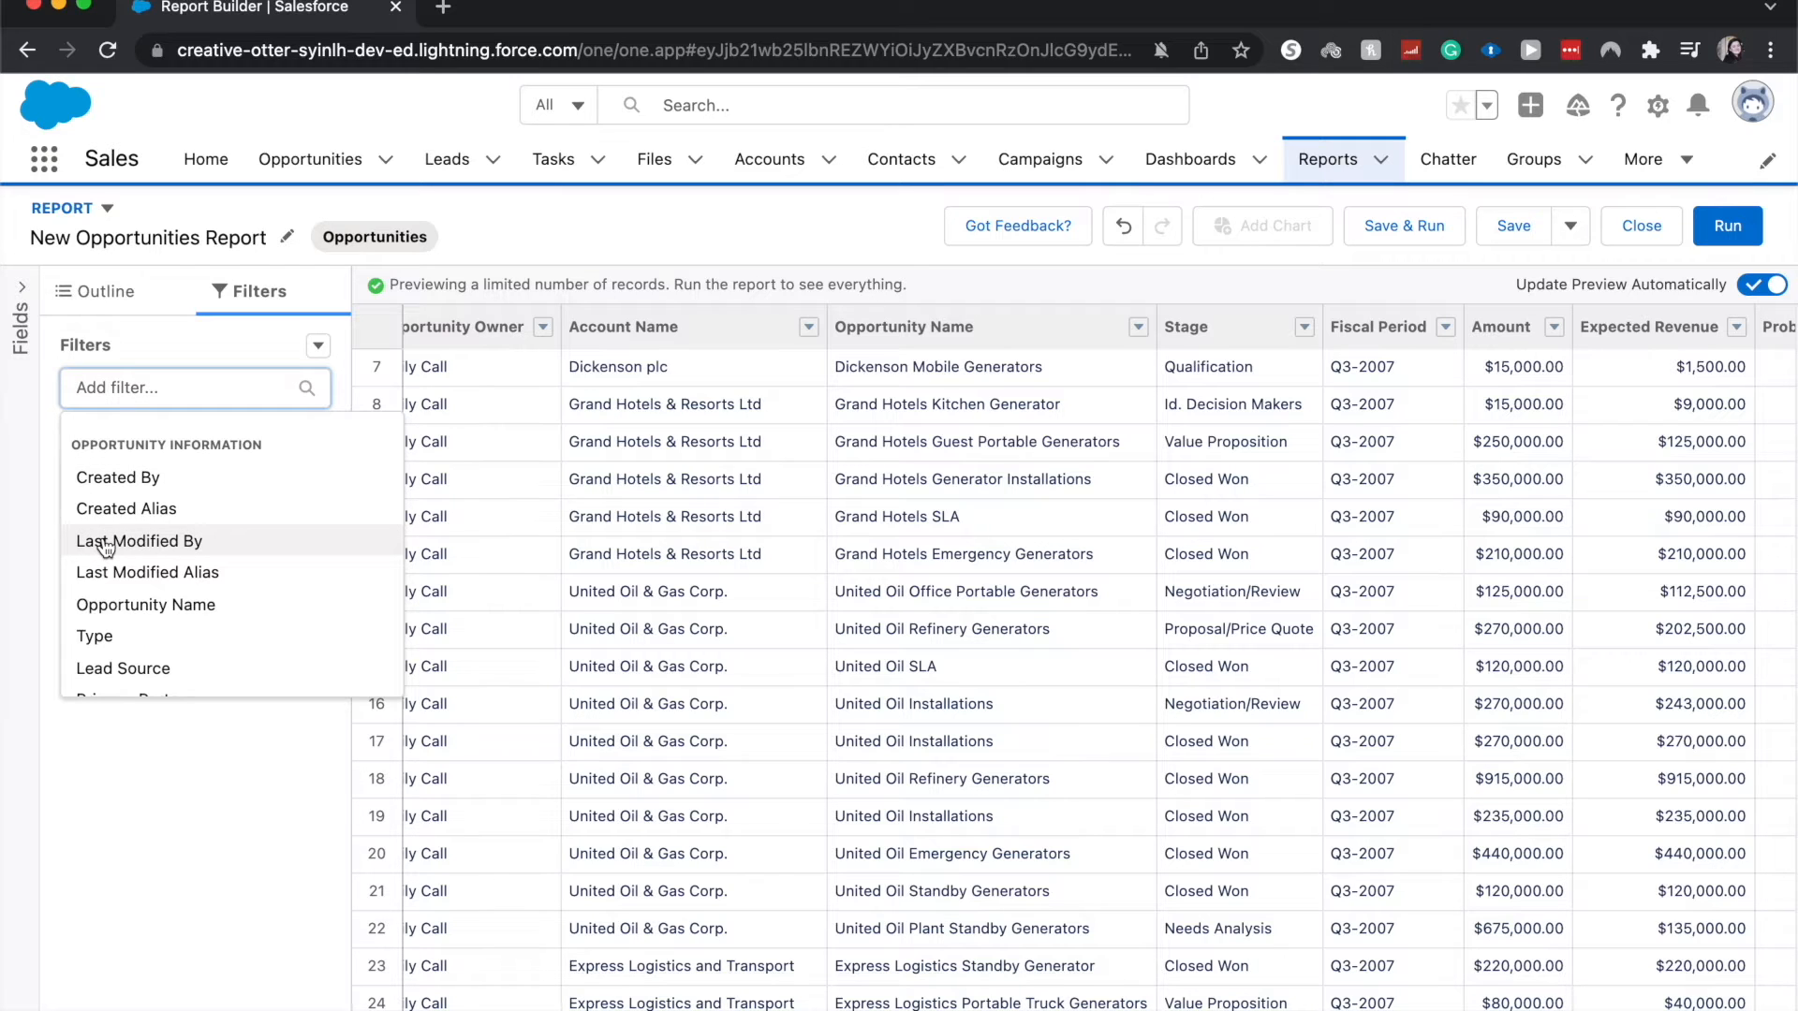
type("Am")
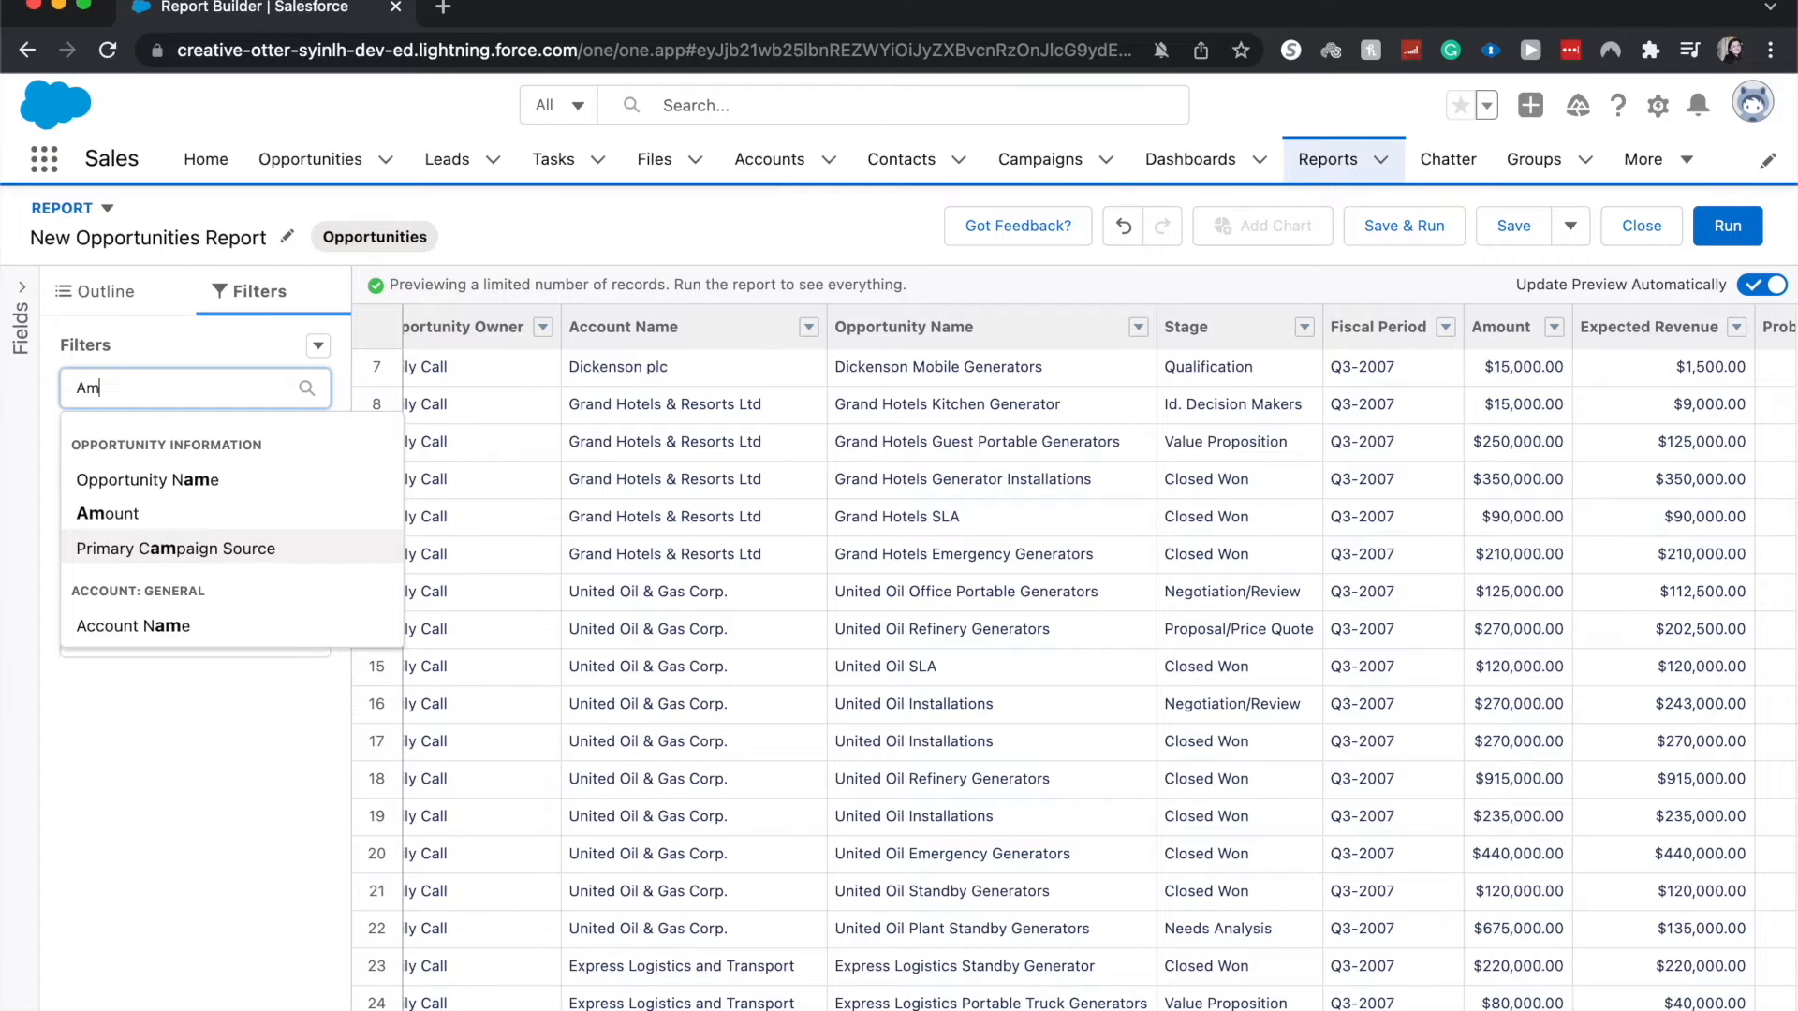
left_click(108, 513)
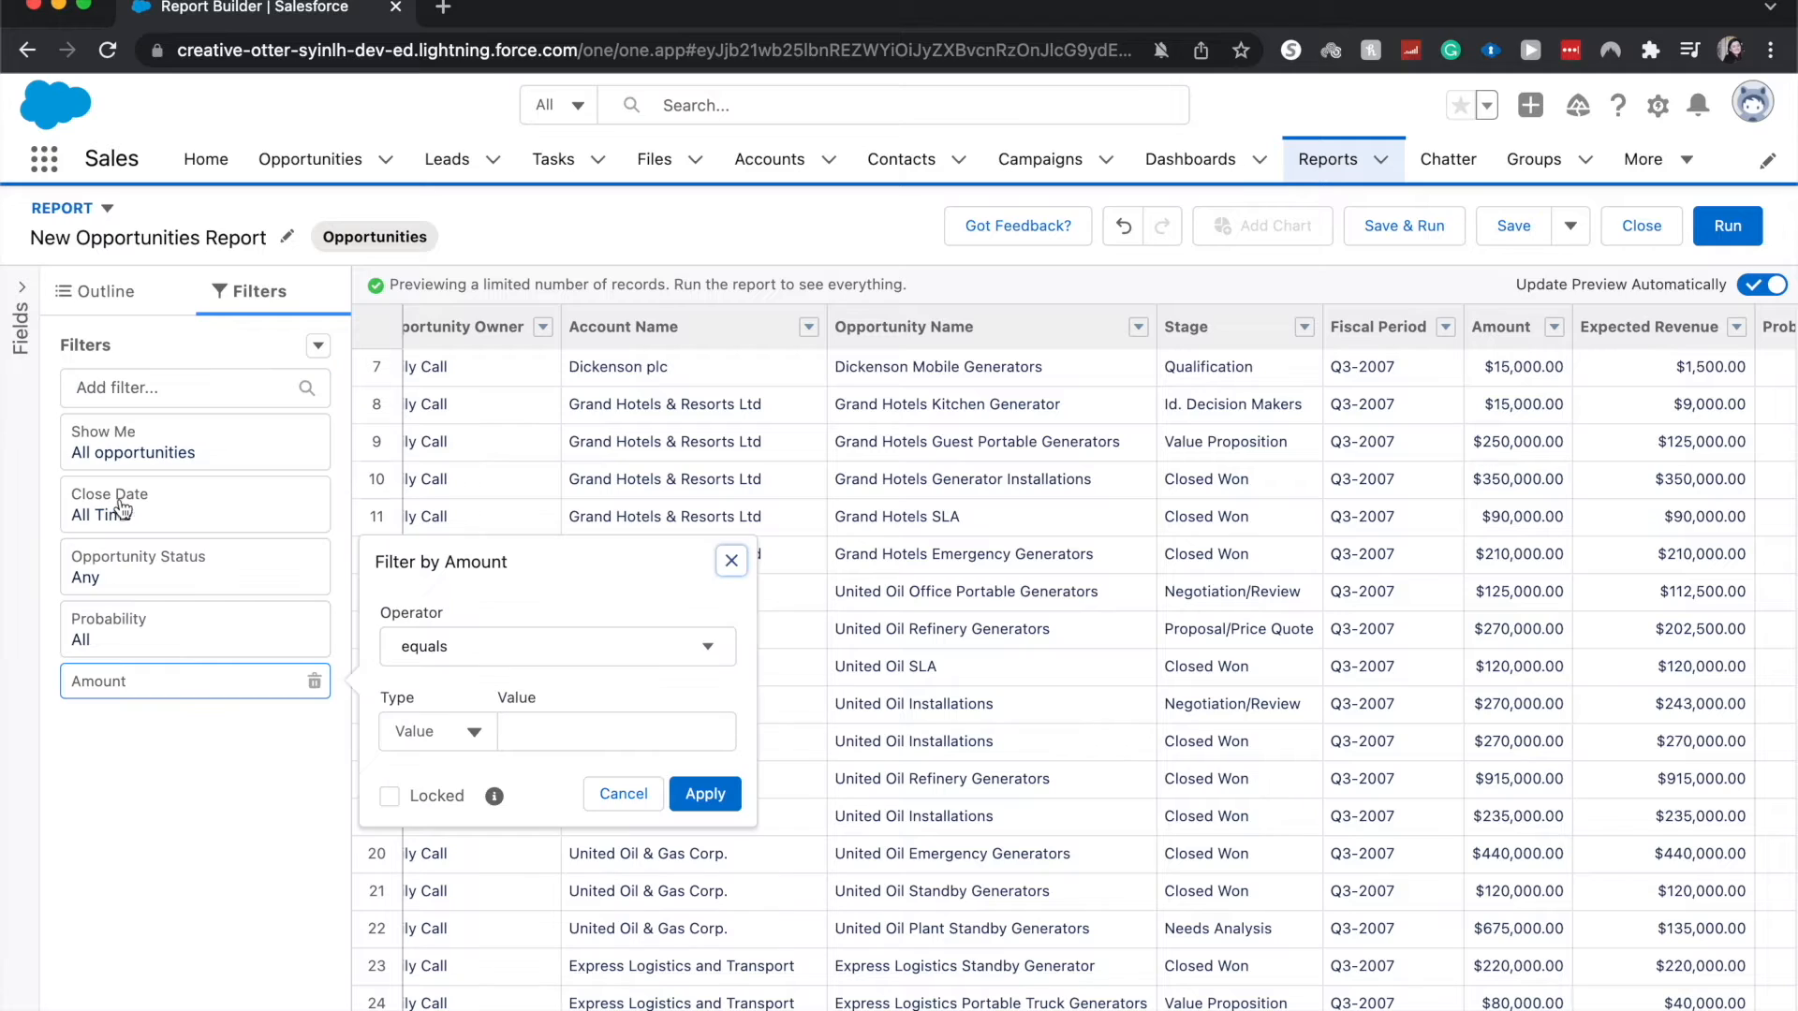
left_click(483, 658)
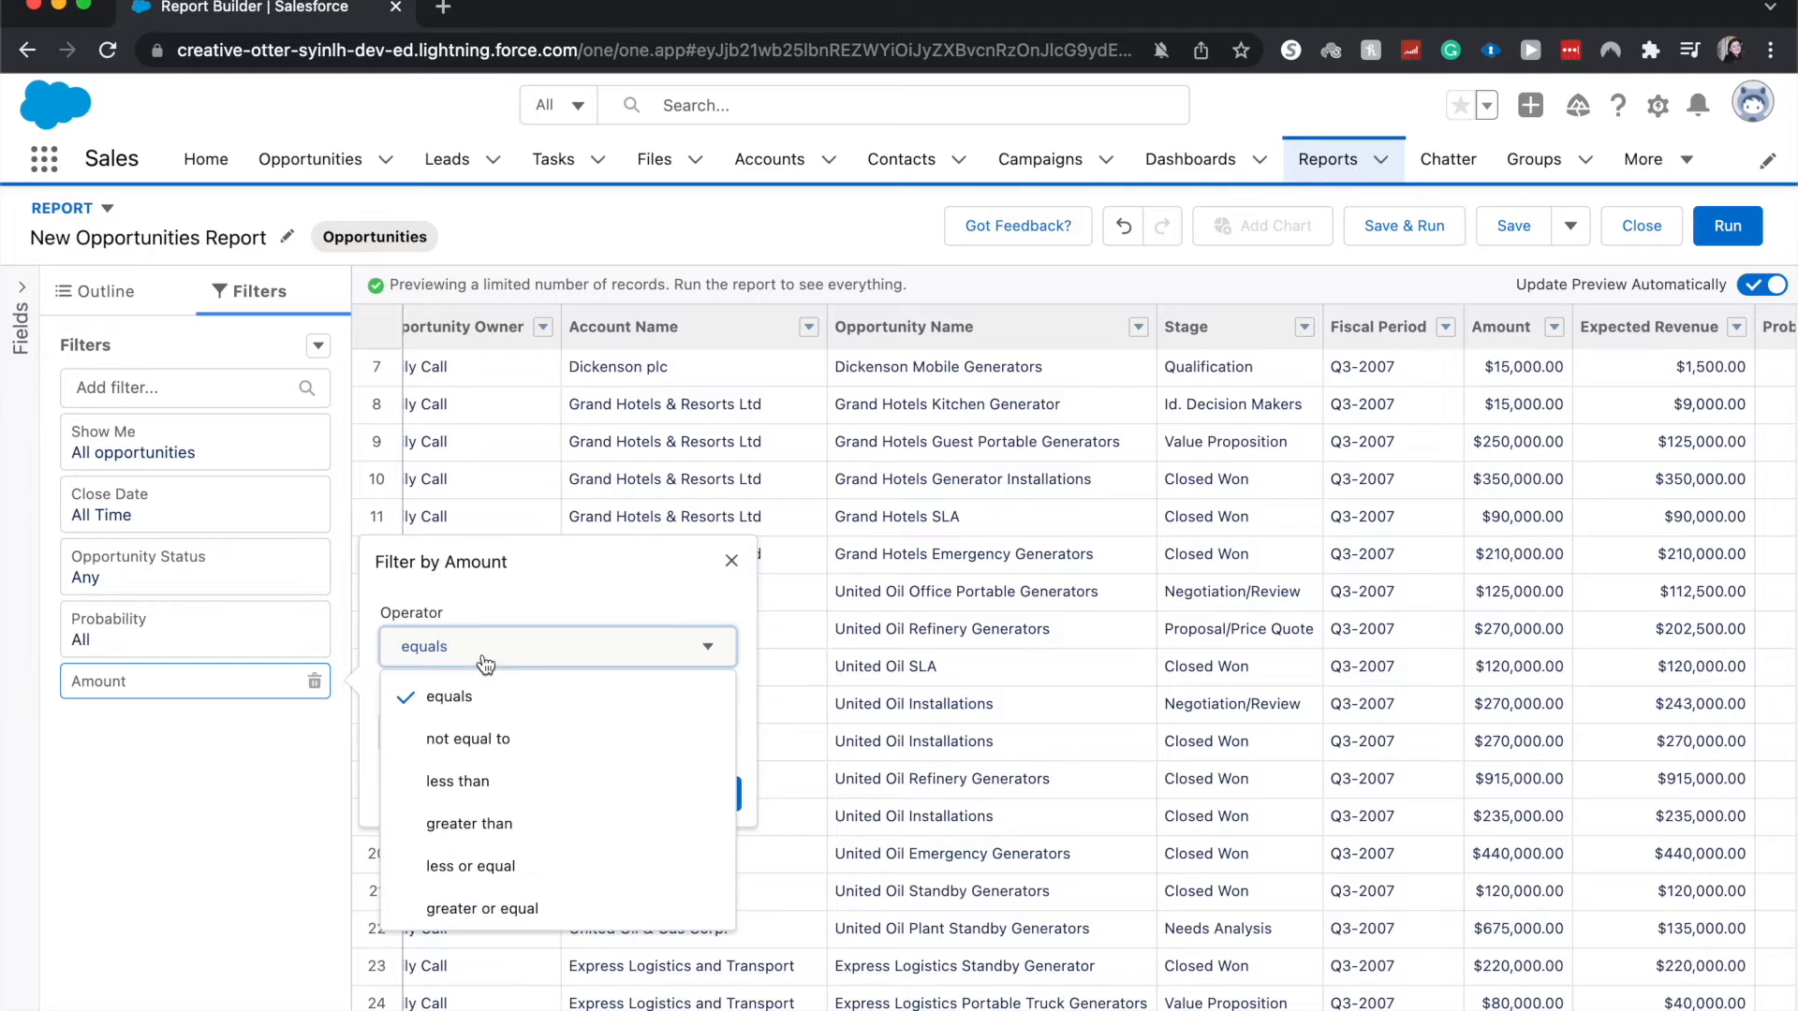
left_click(541, 906)
left_click(552, 735)
type("100,000")
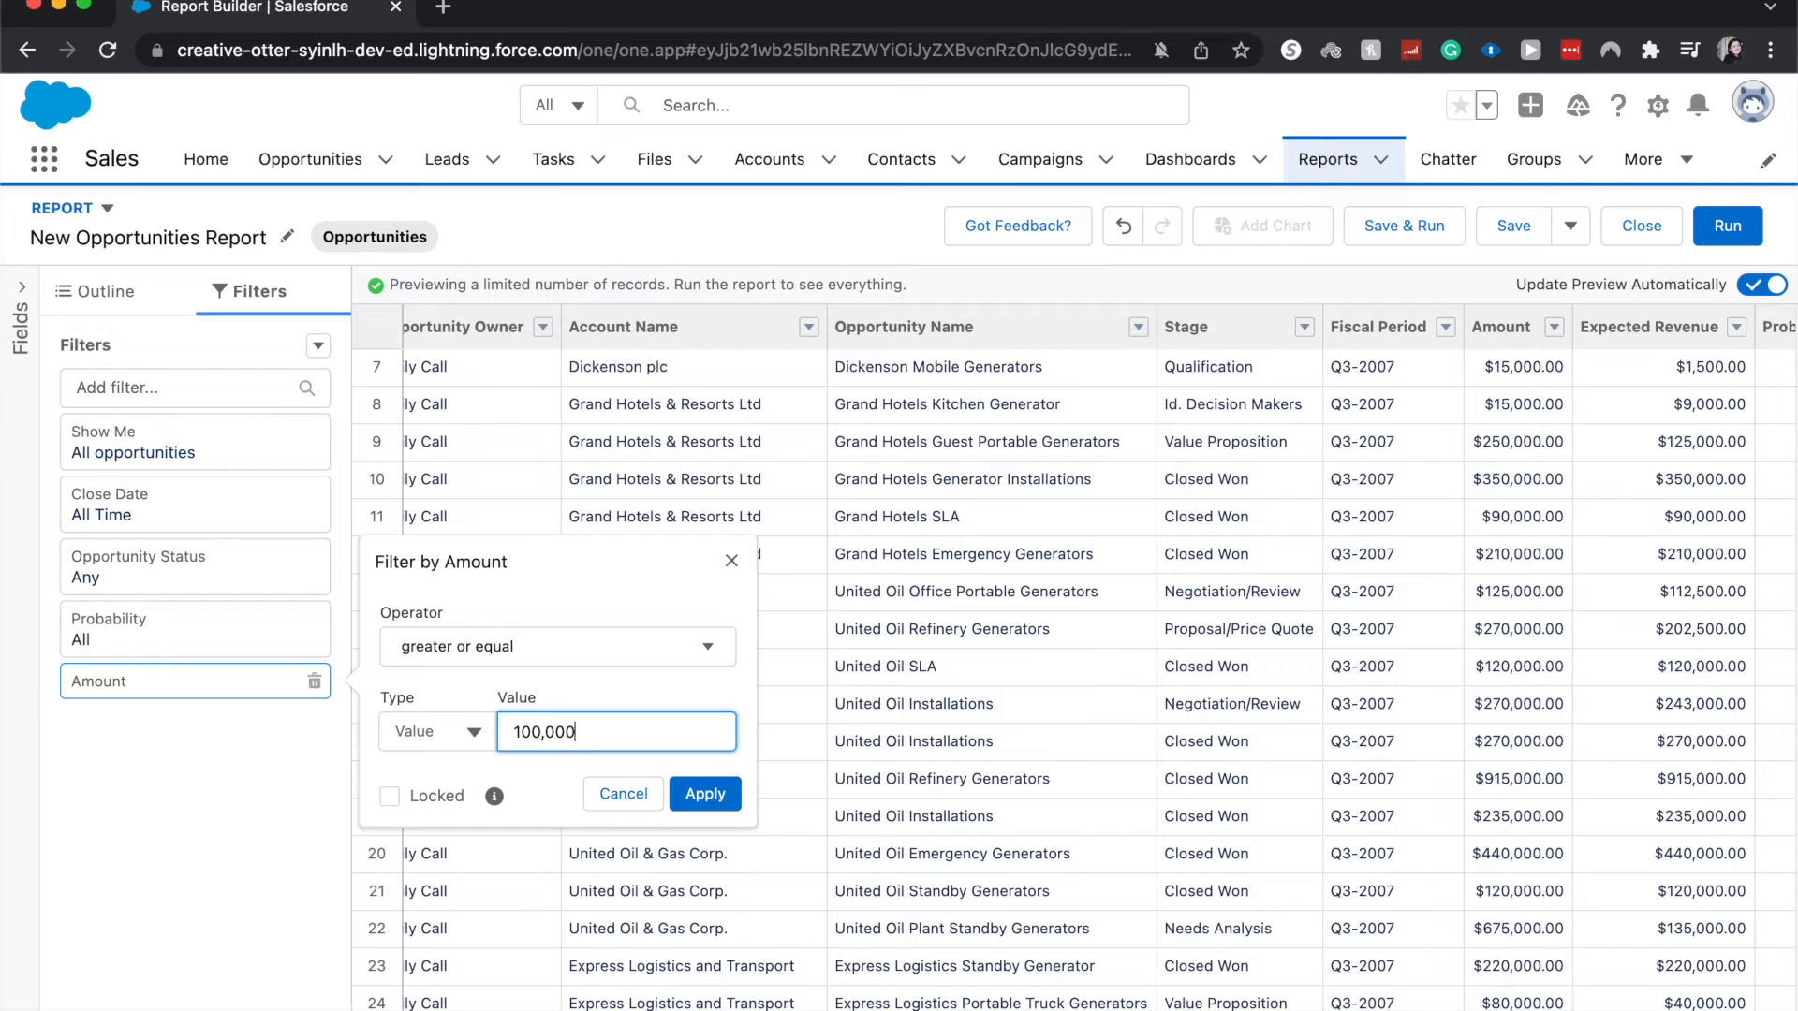
left_click(475, 731)
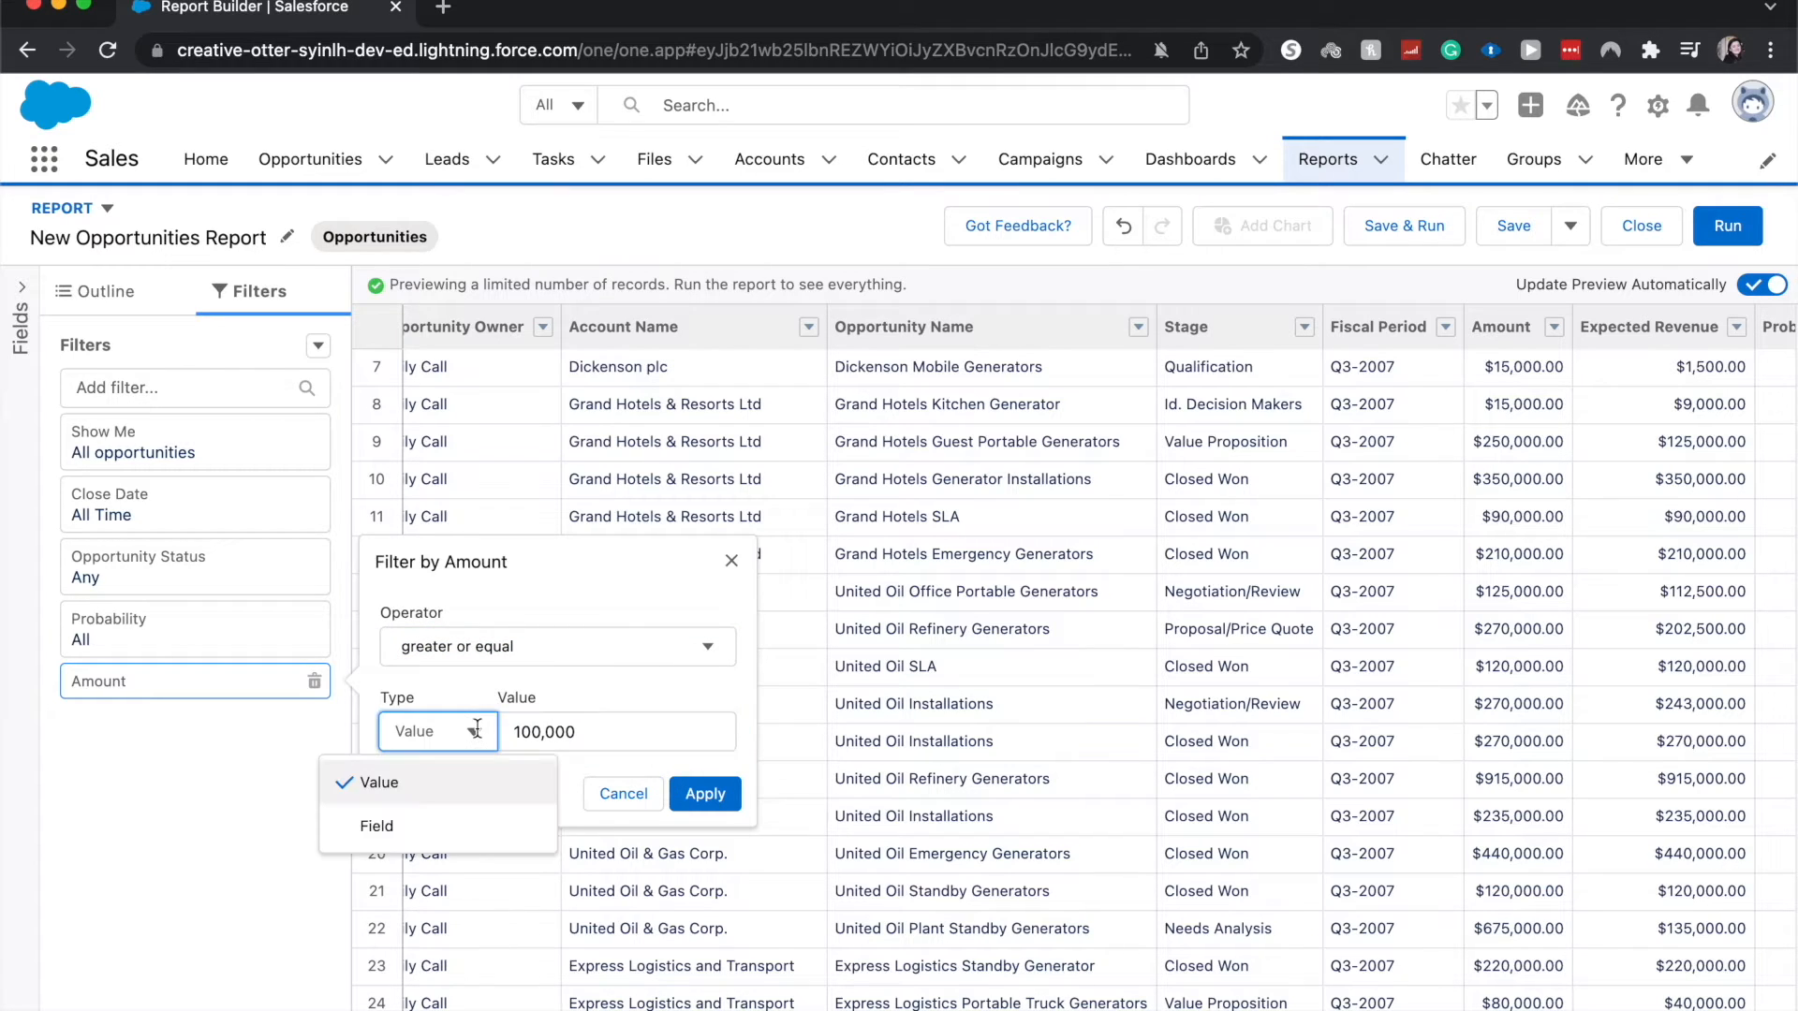
left_click(588, 682)
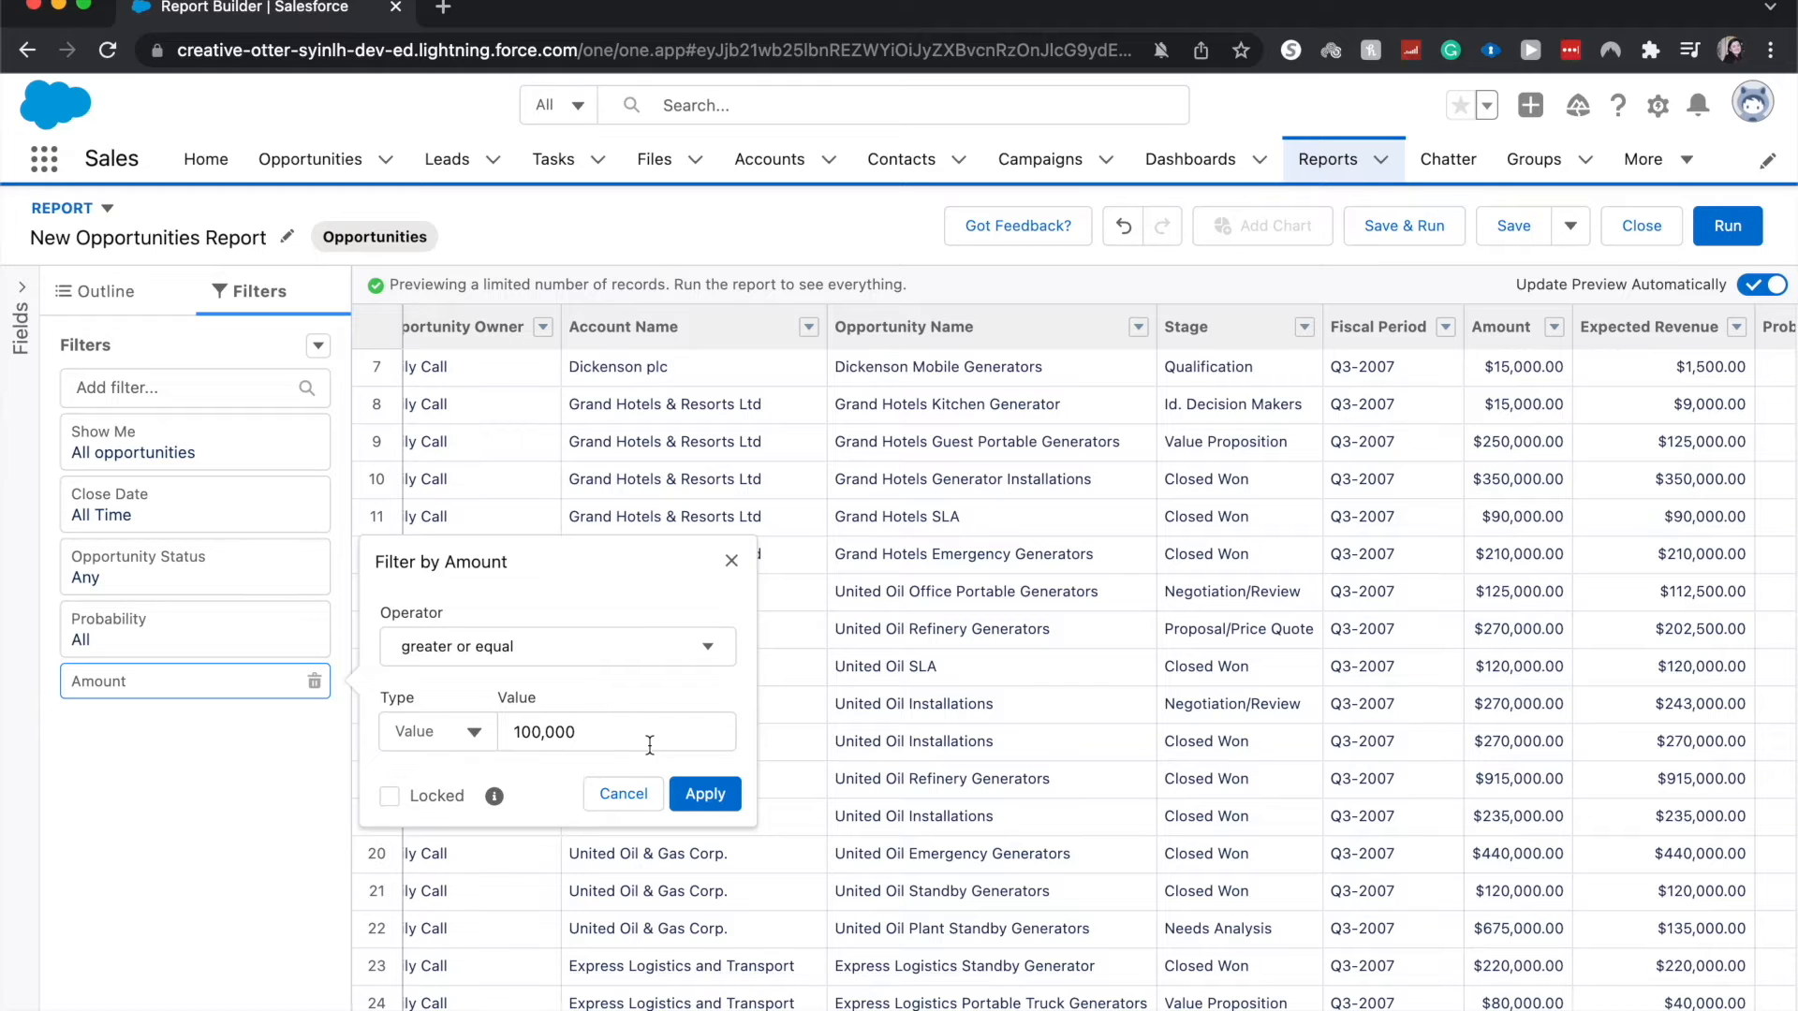
left_click(718, 792)
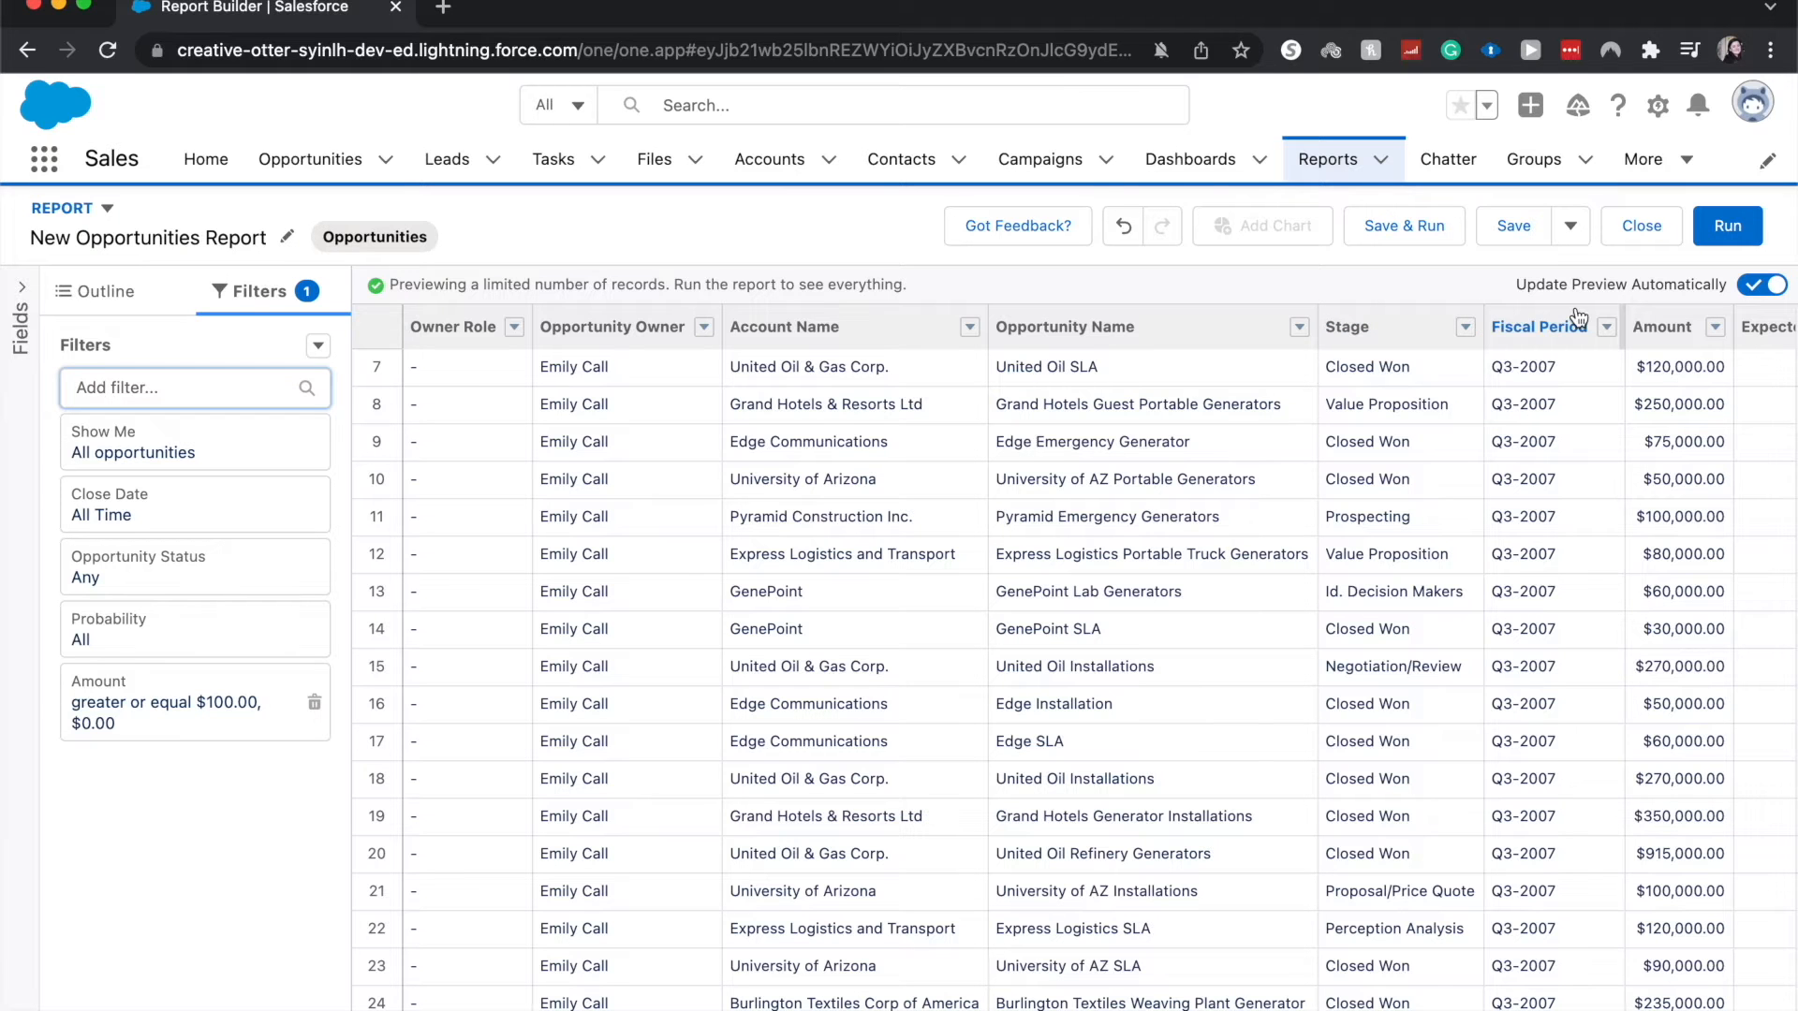
scroll(1633, 400, "down", 3)
left_click(1637, 408)
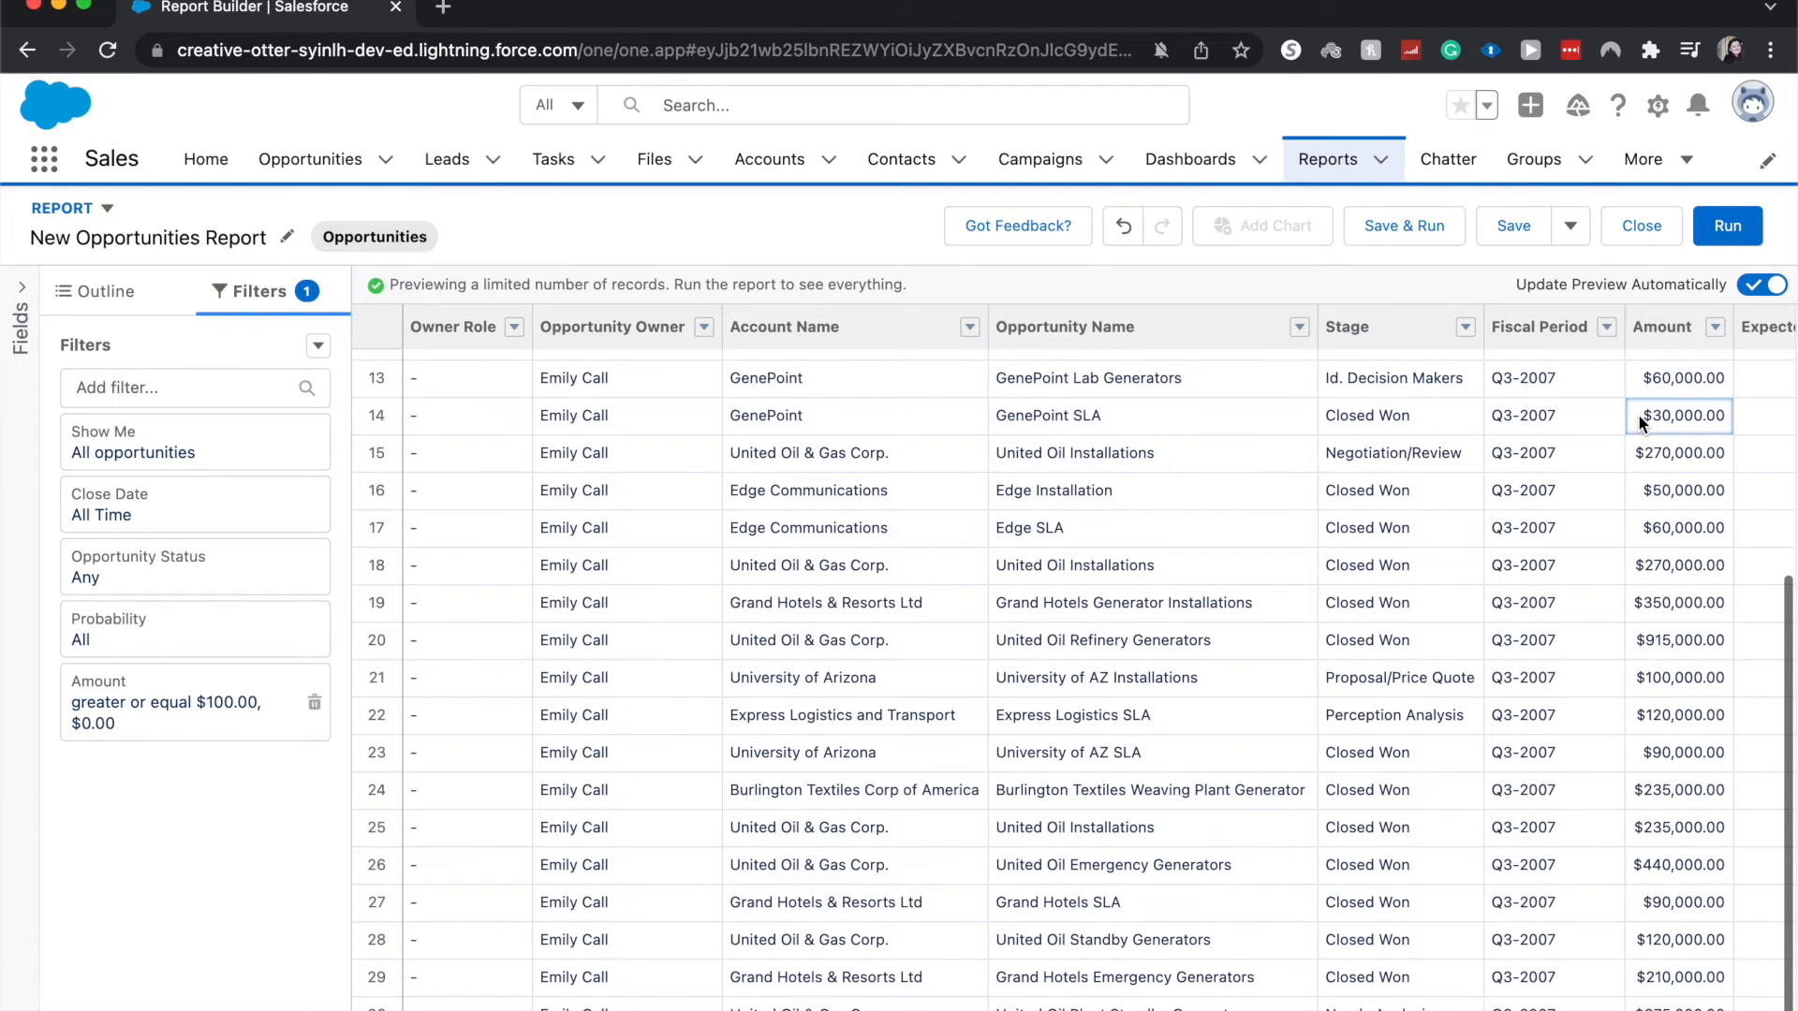
scroll(1638, 414, "up", 5)
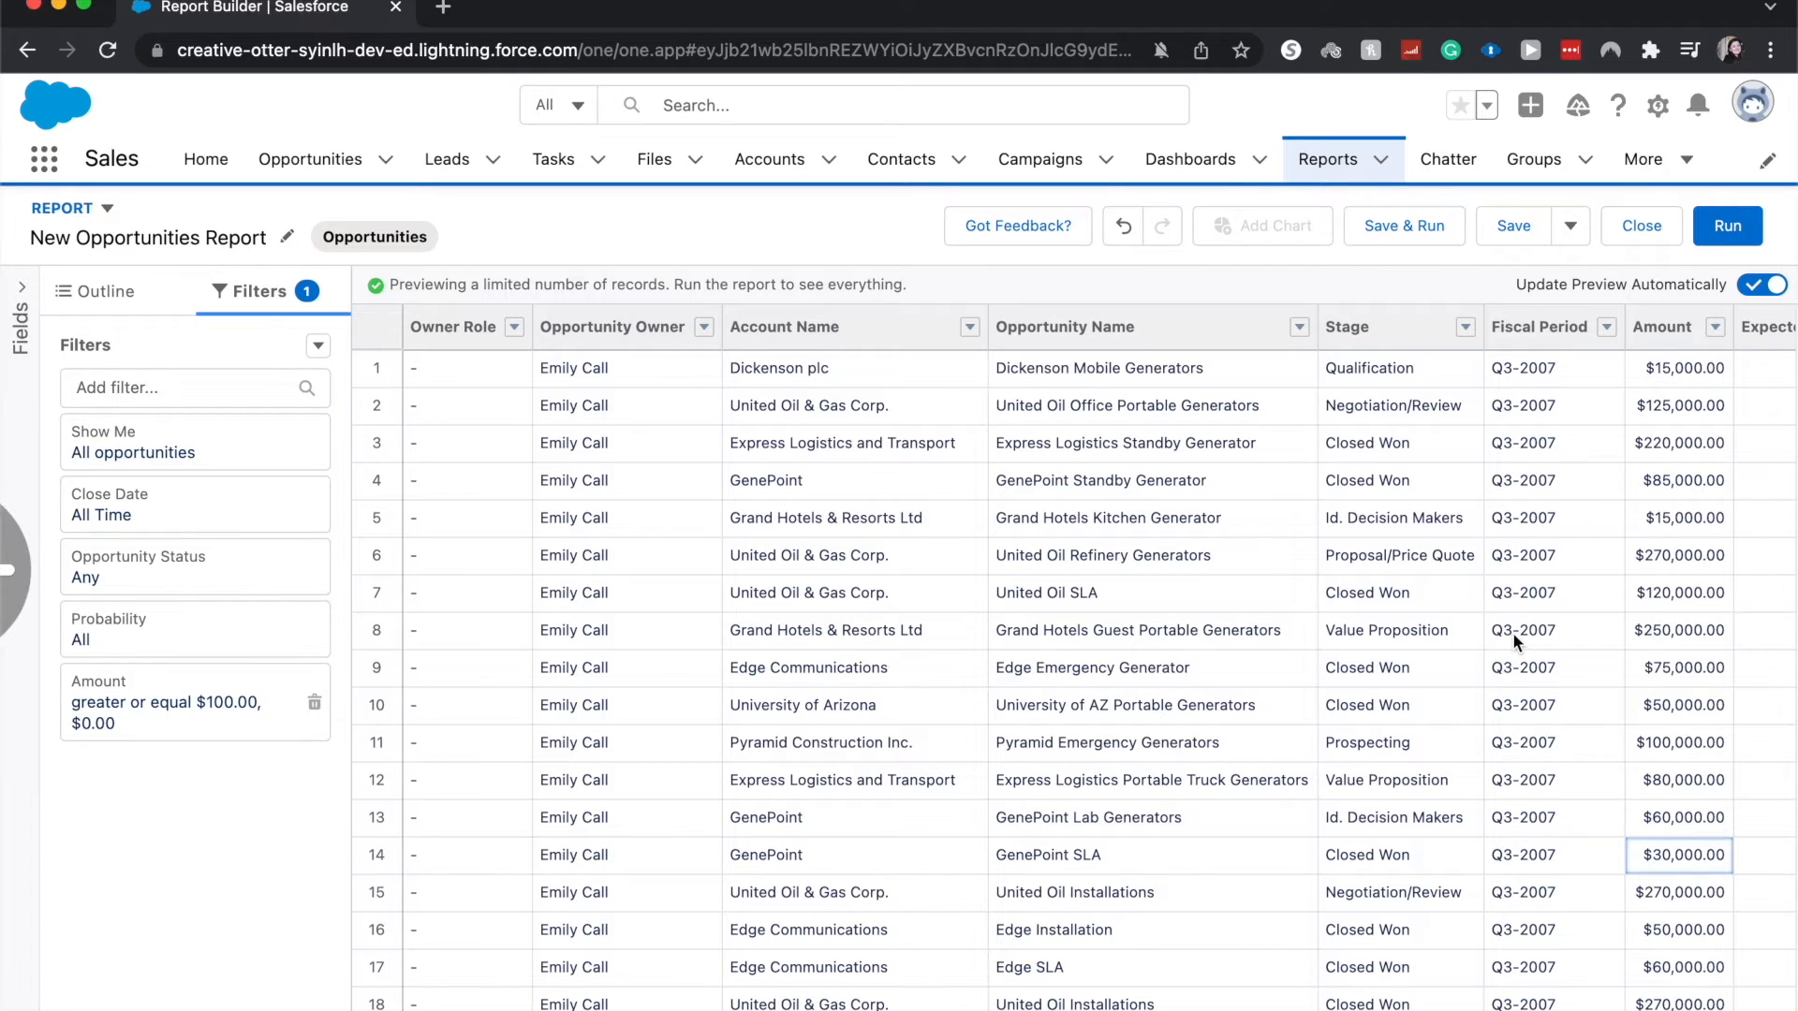
left_click(328, 726)
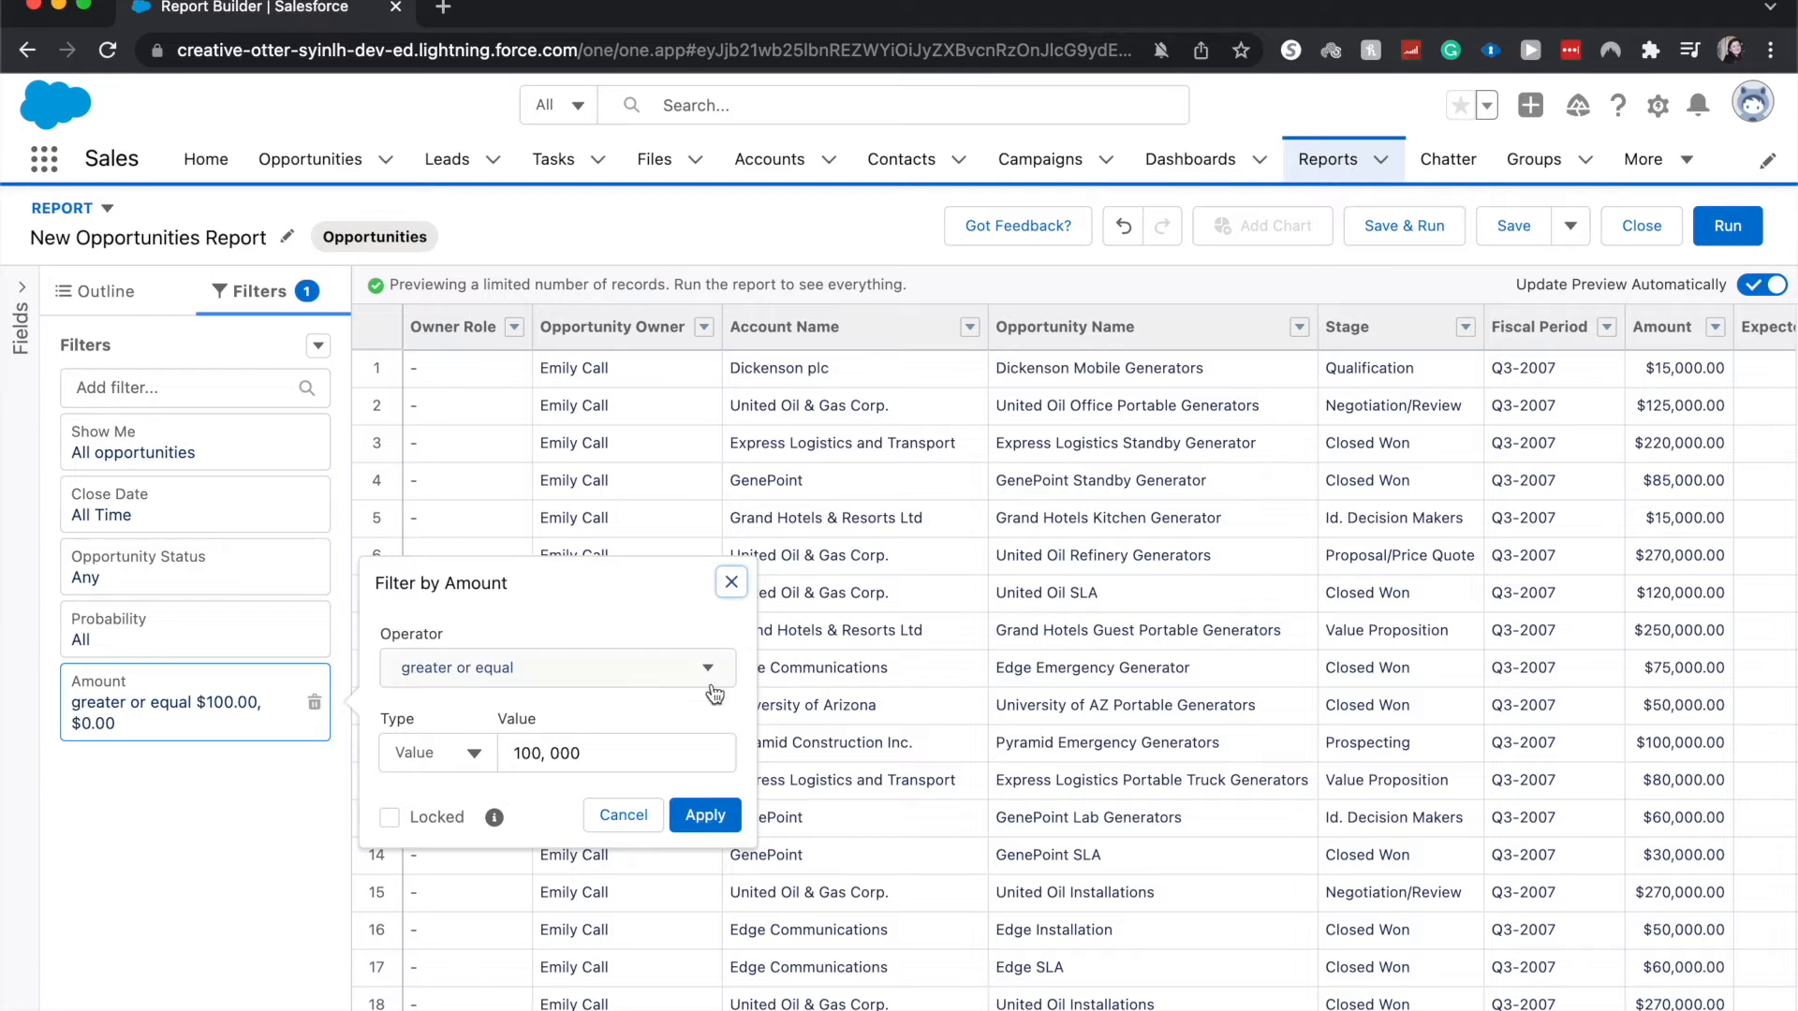
left_click(553, 749)
key("BackSpace")
left_click(674, 813)
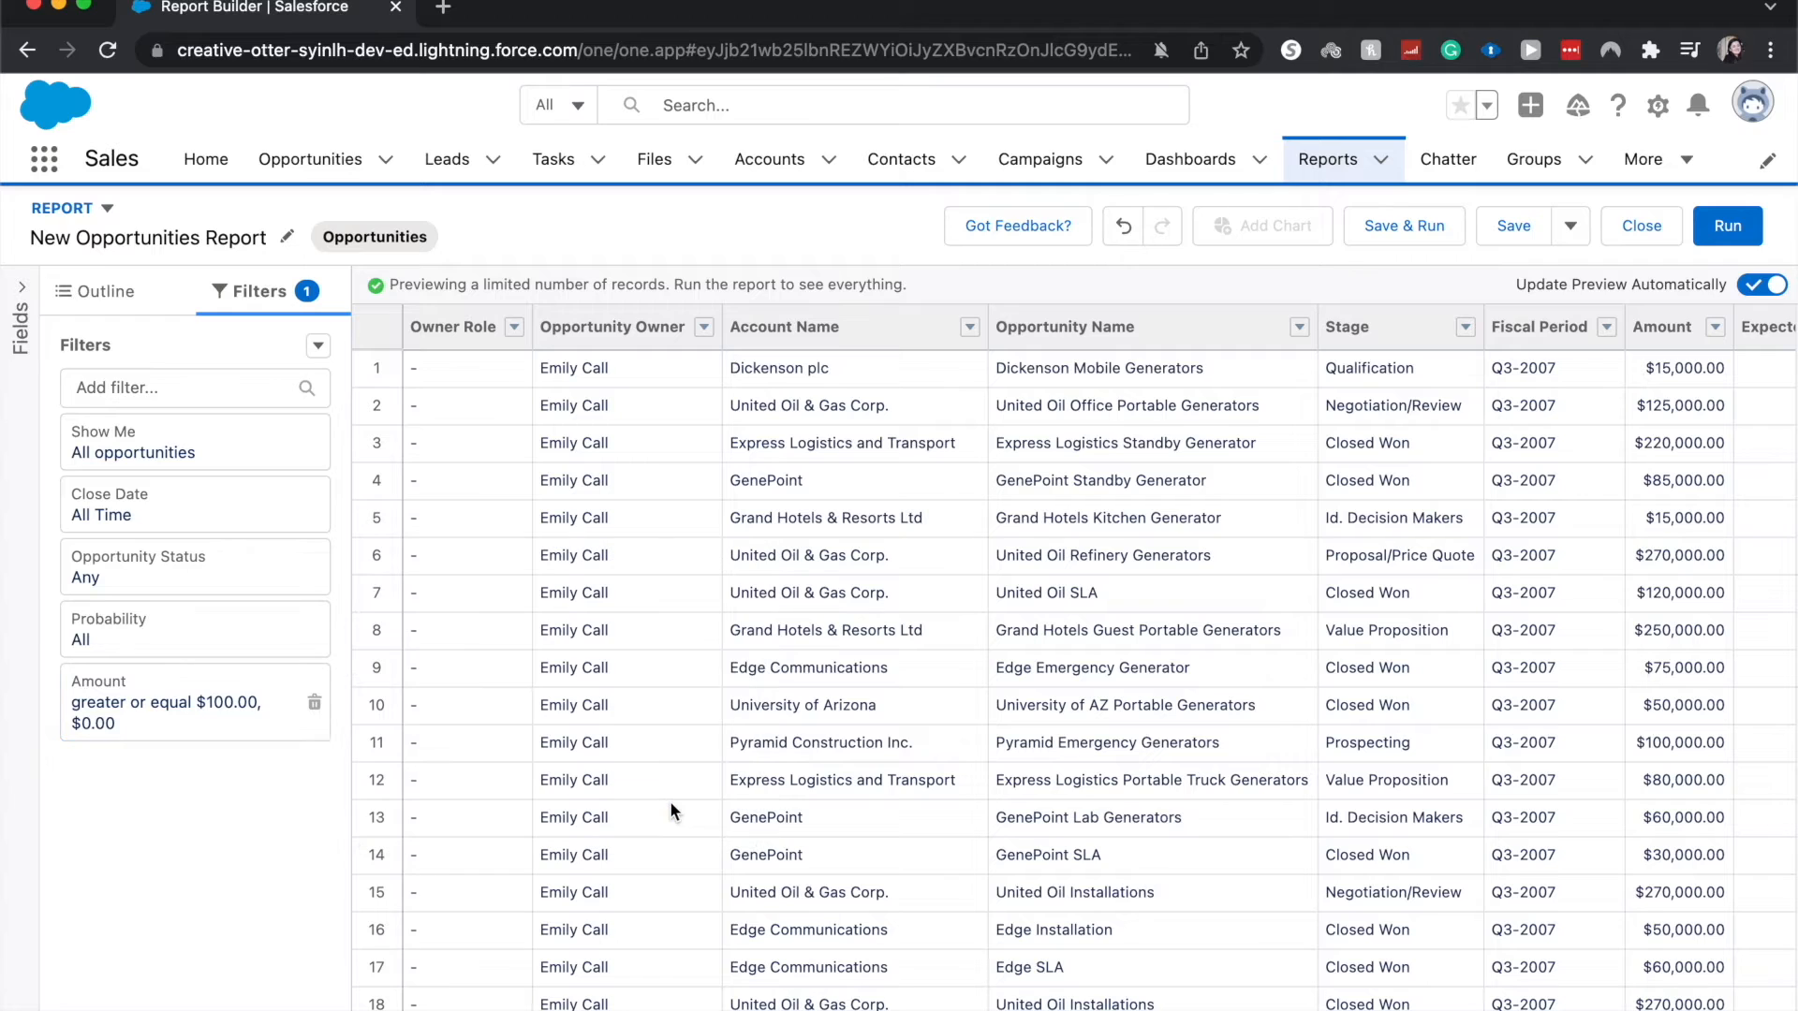
Step: Change the Amount filter's value to 100000, without a comma, and apply it
left_click(282, 722)
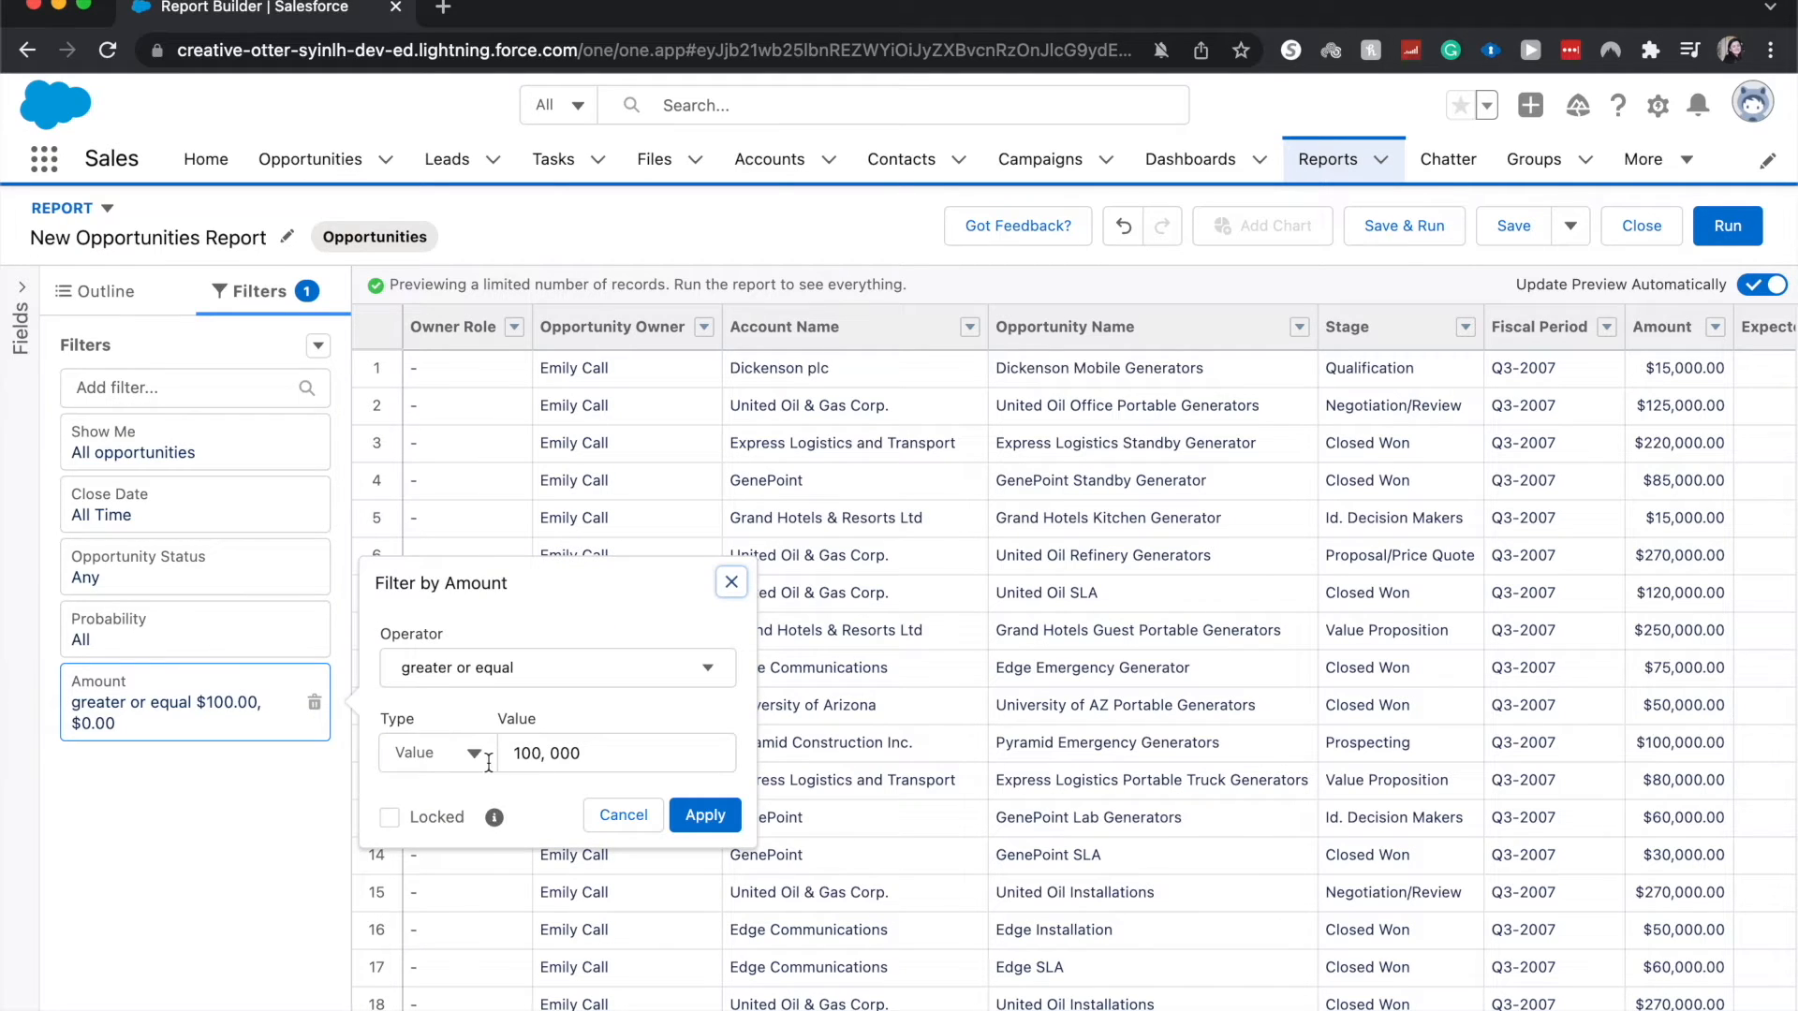
left_click(578, 758)
key("BackSpace")
key("BackSpace")
key("BackSpace")
key("BackSpace")
key("BackSpace")
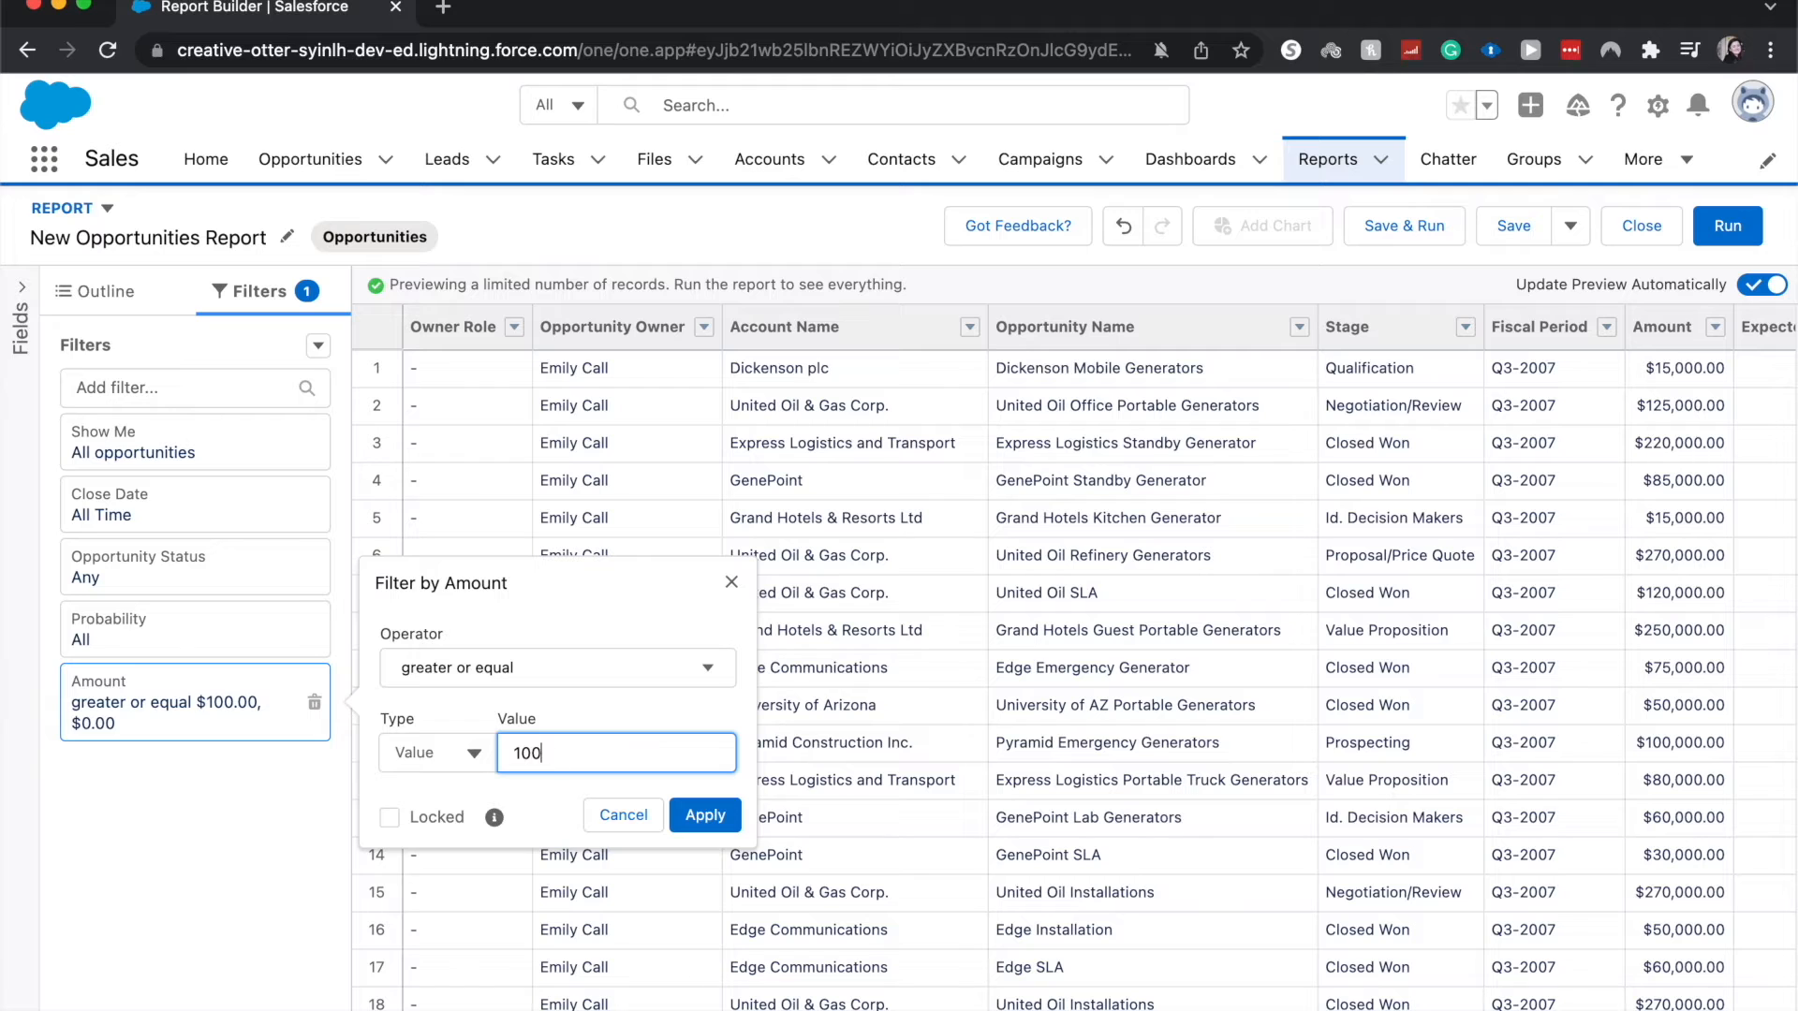
type("000")
left_click(731, 816)
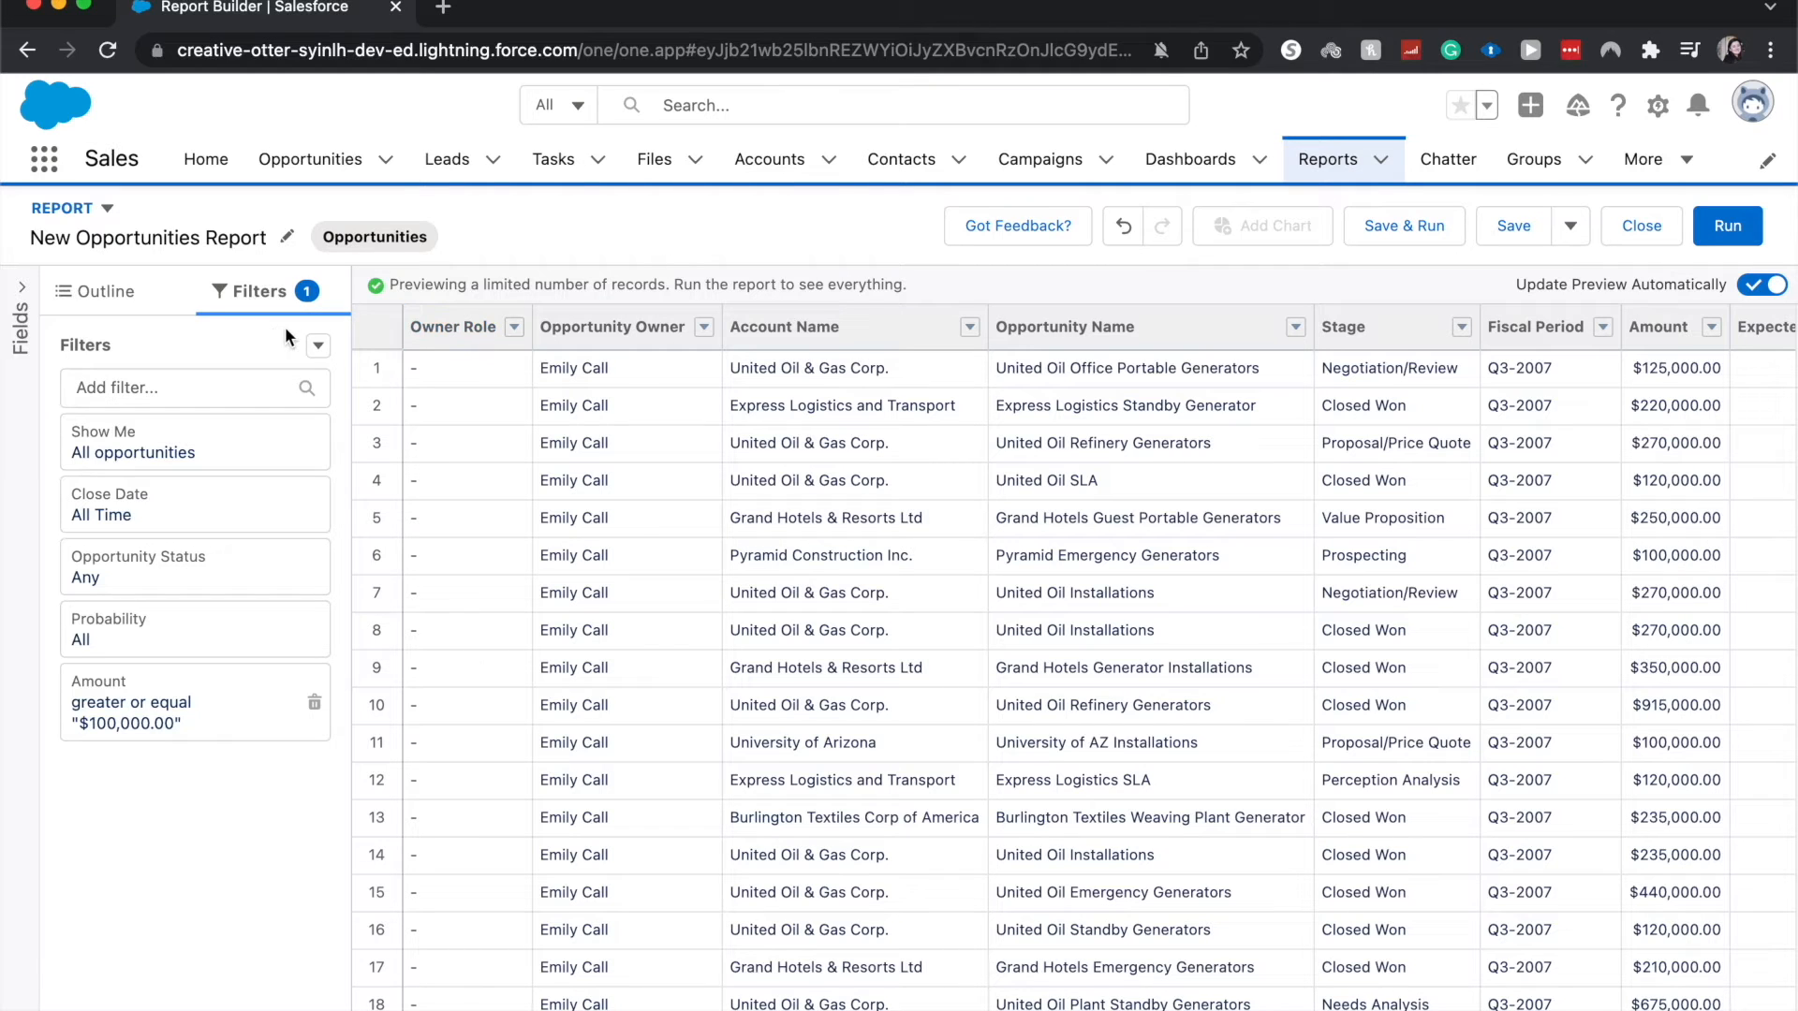
Step: Remove the Owner Role column from the report's outline
left_click(108, 291)
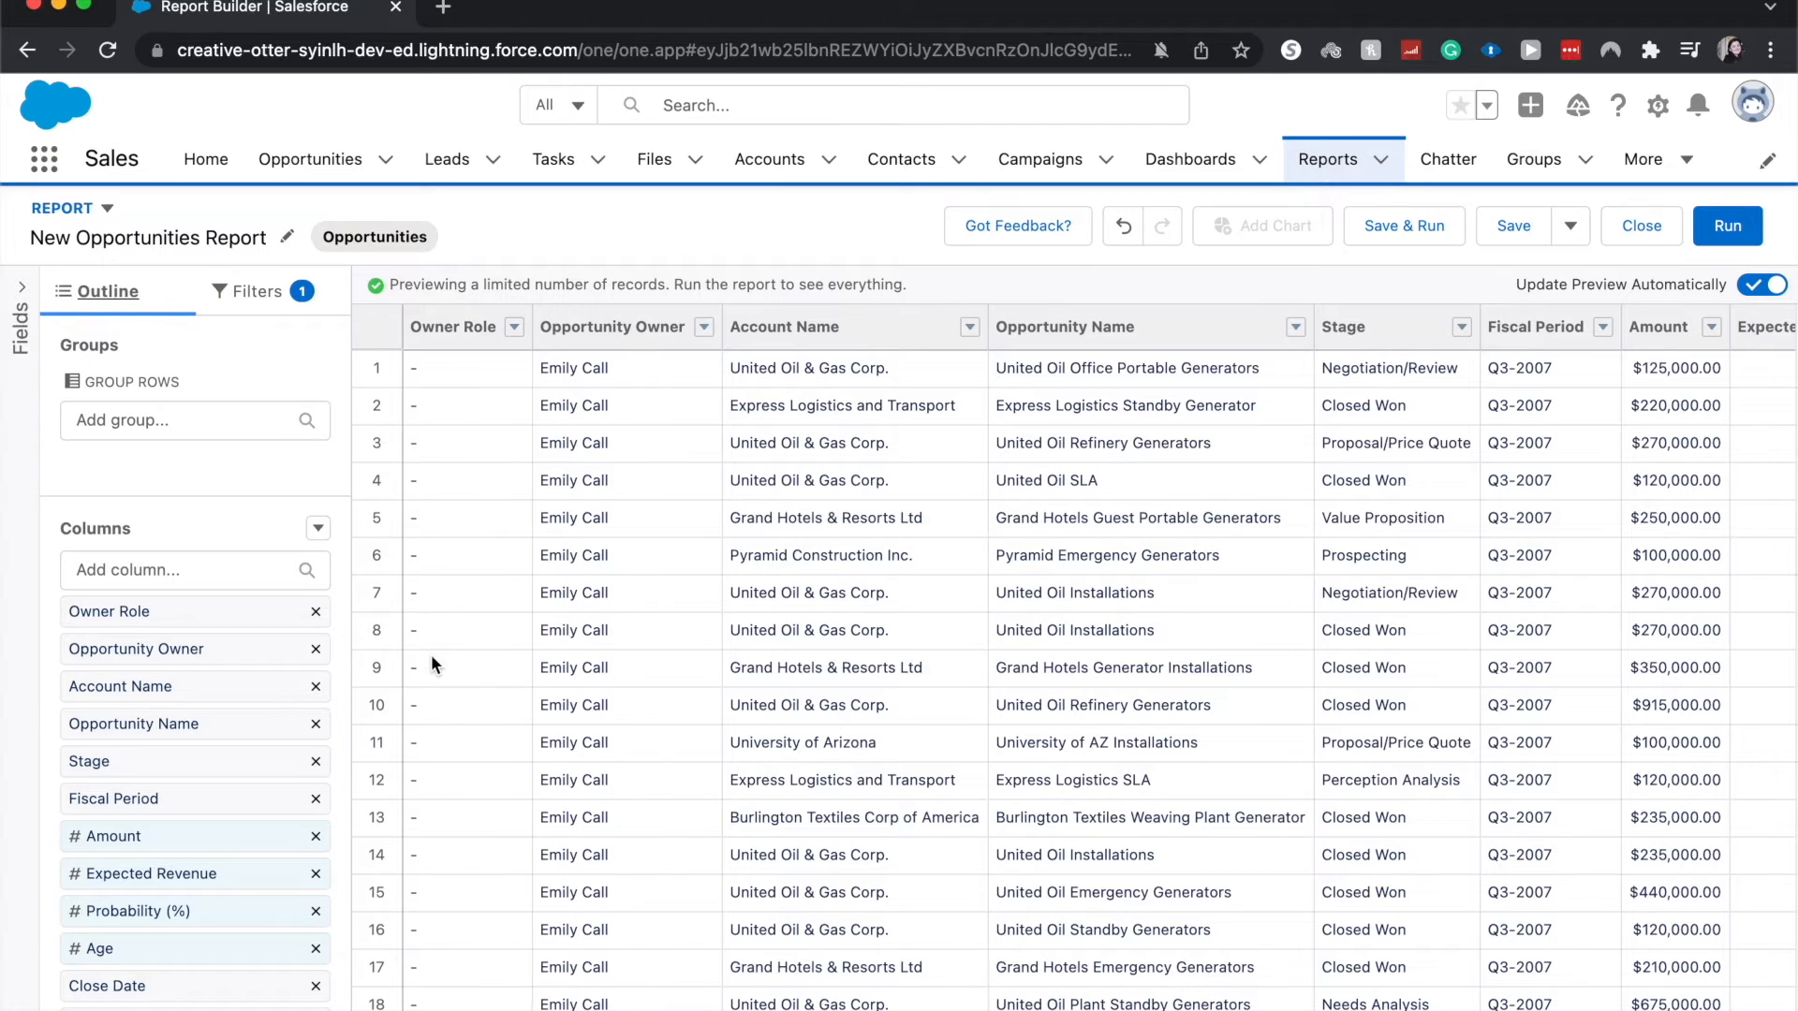
left_click(515, 330)
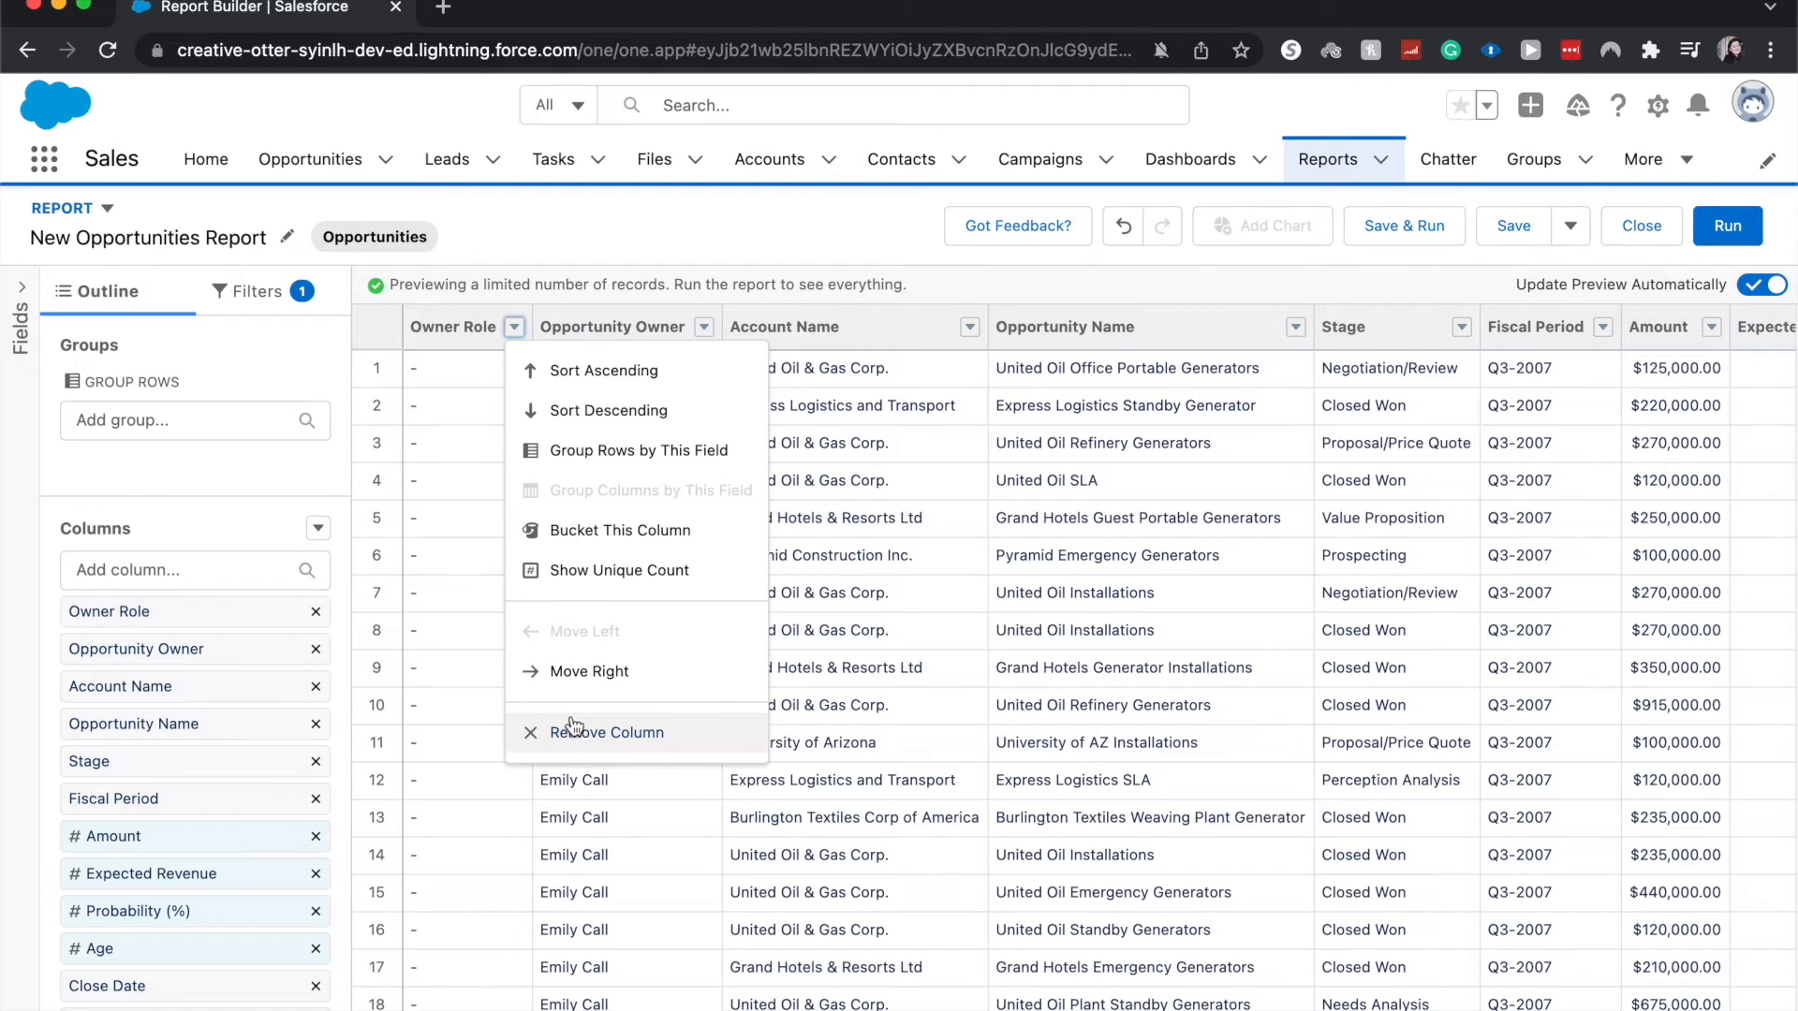
left_click(542, 738)
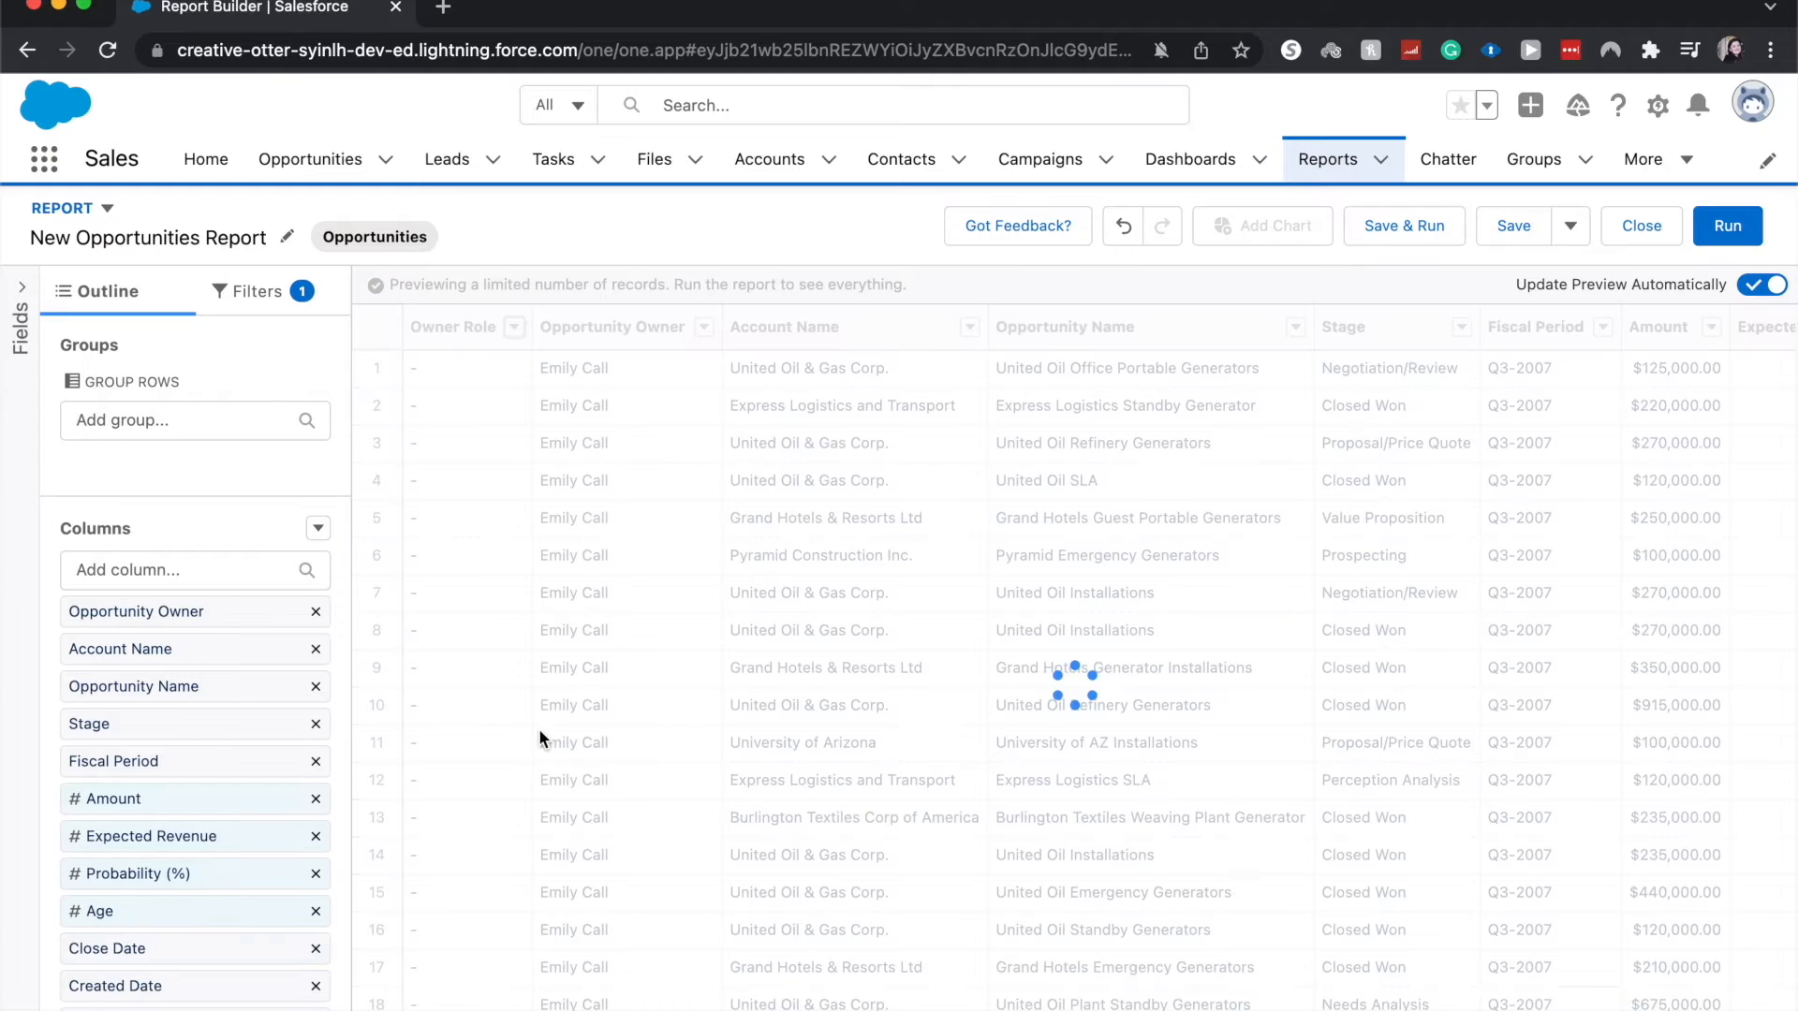
Step: Remove the Next Step column from the report
scroll(1104, 519, "right", 8)
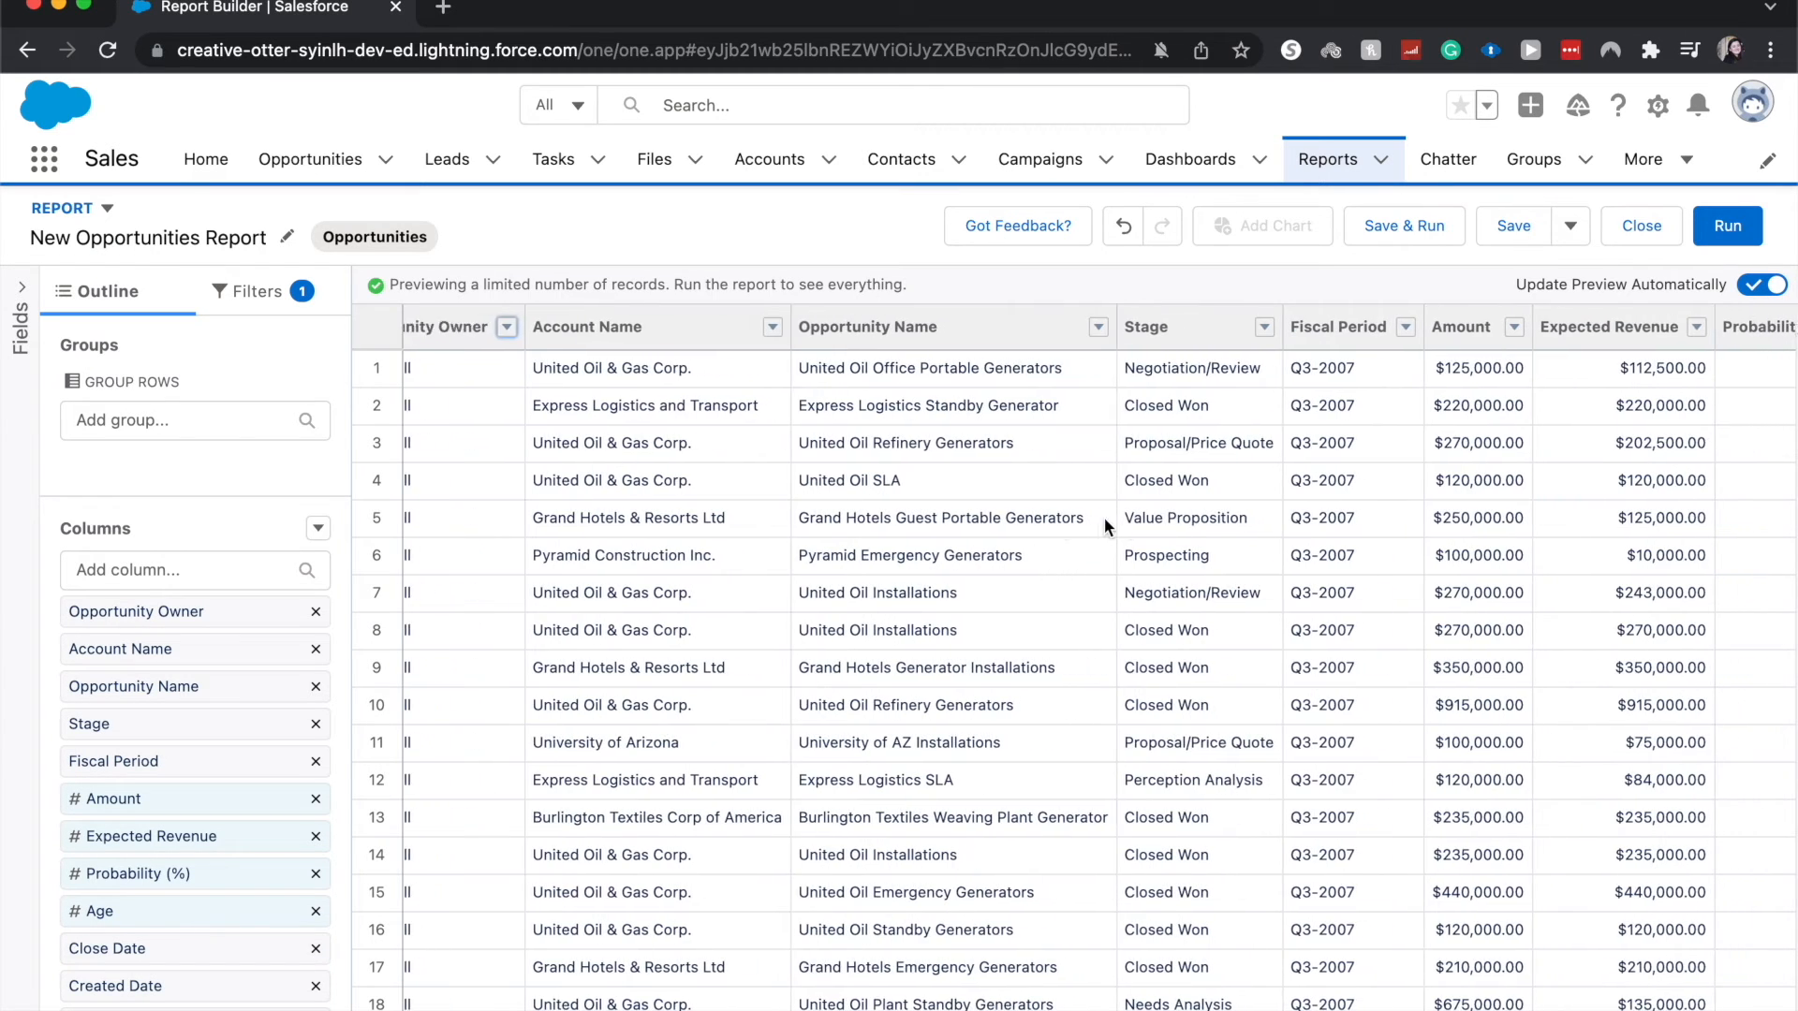
scroll(1104, 518, "right", 6)
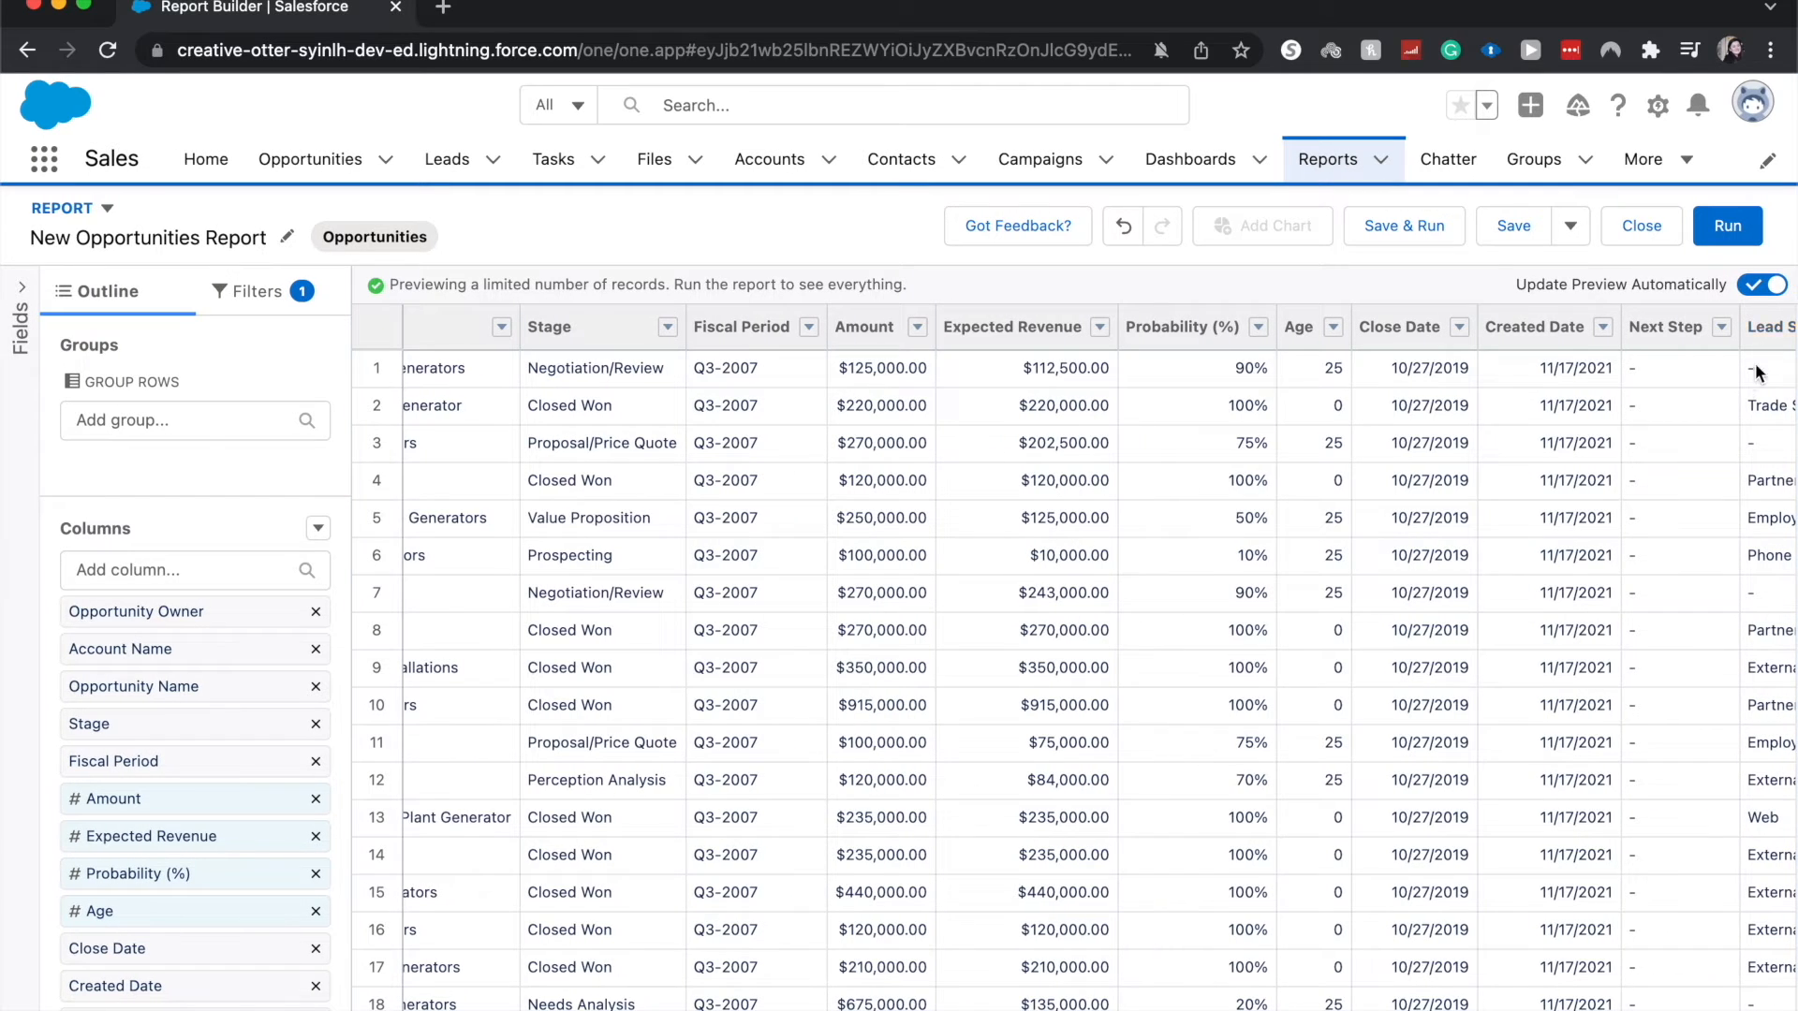
scroll(1739, 376, "right", 6)
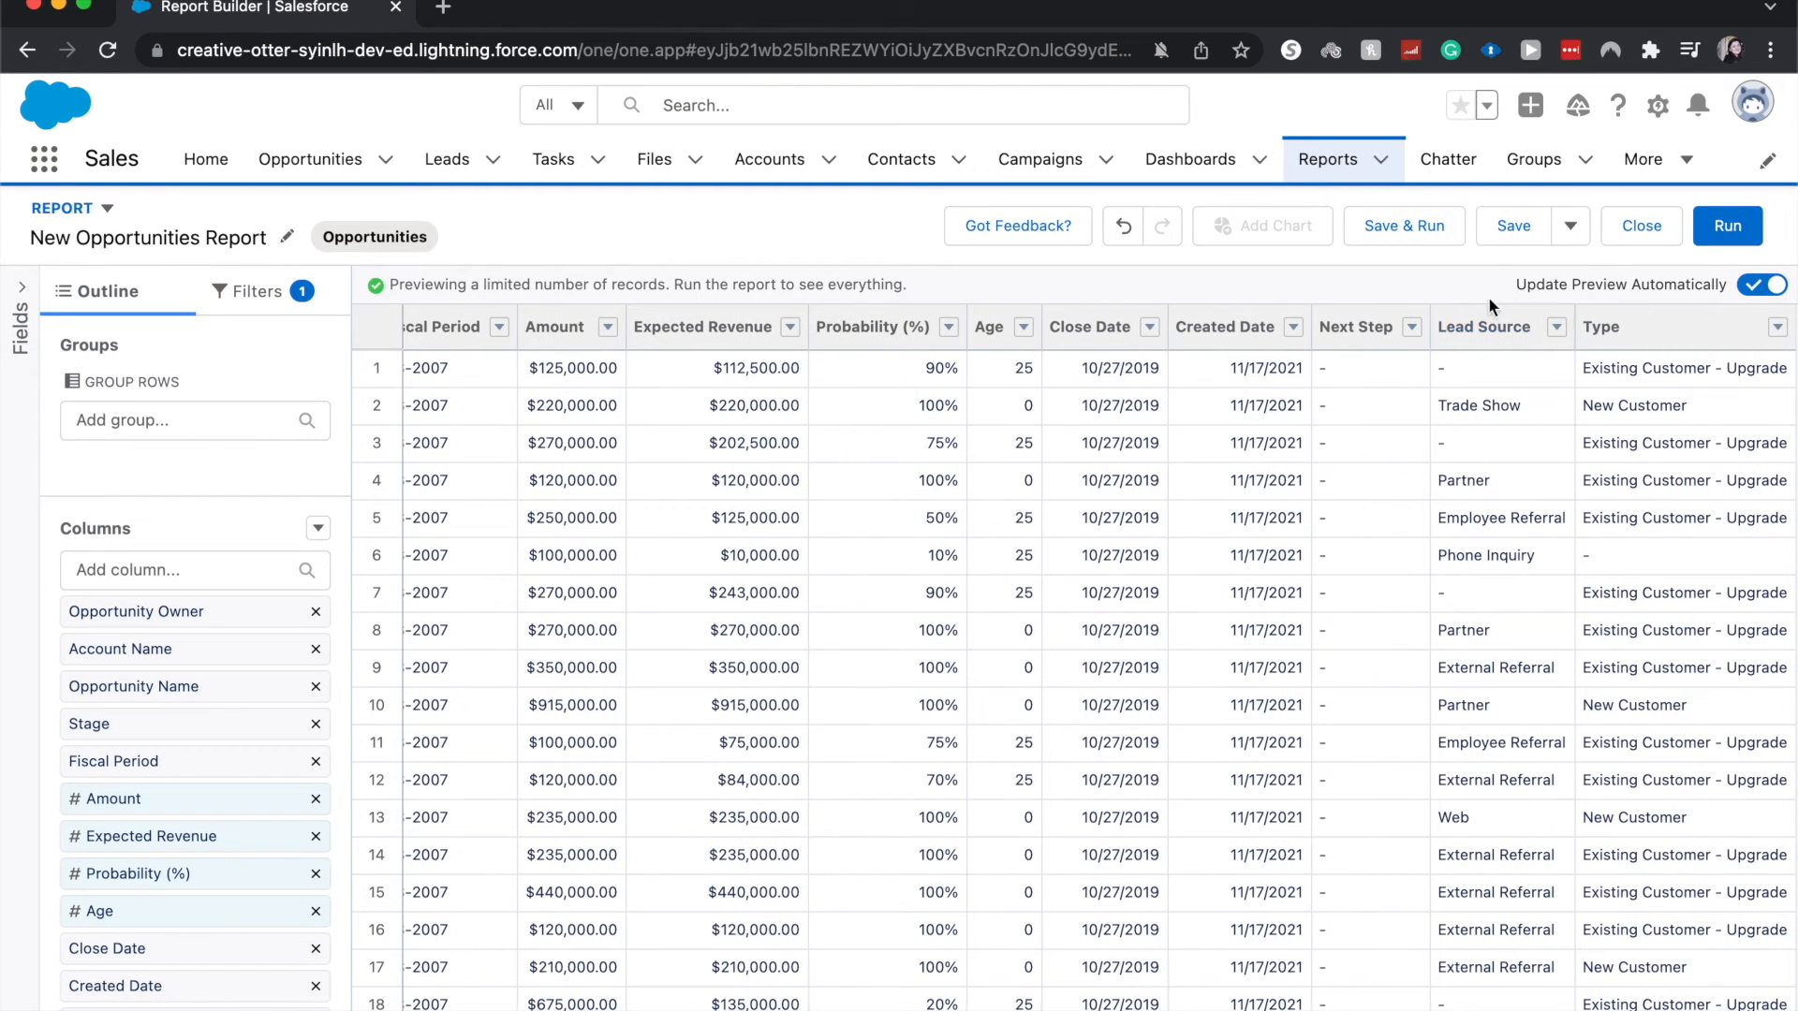
left_click(1412, 327)
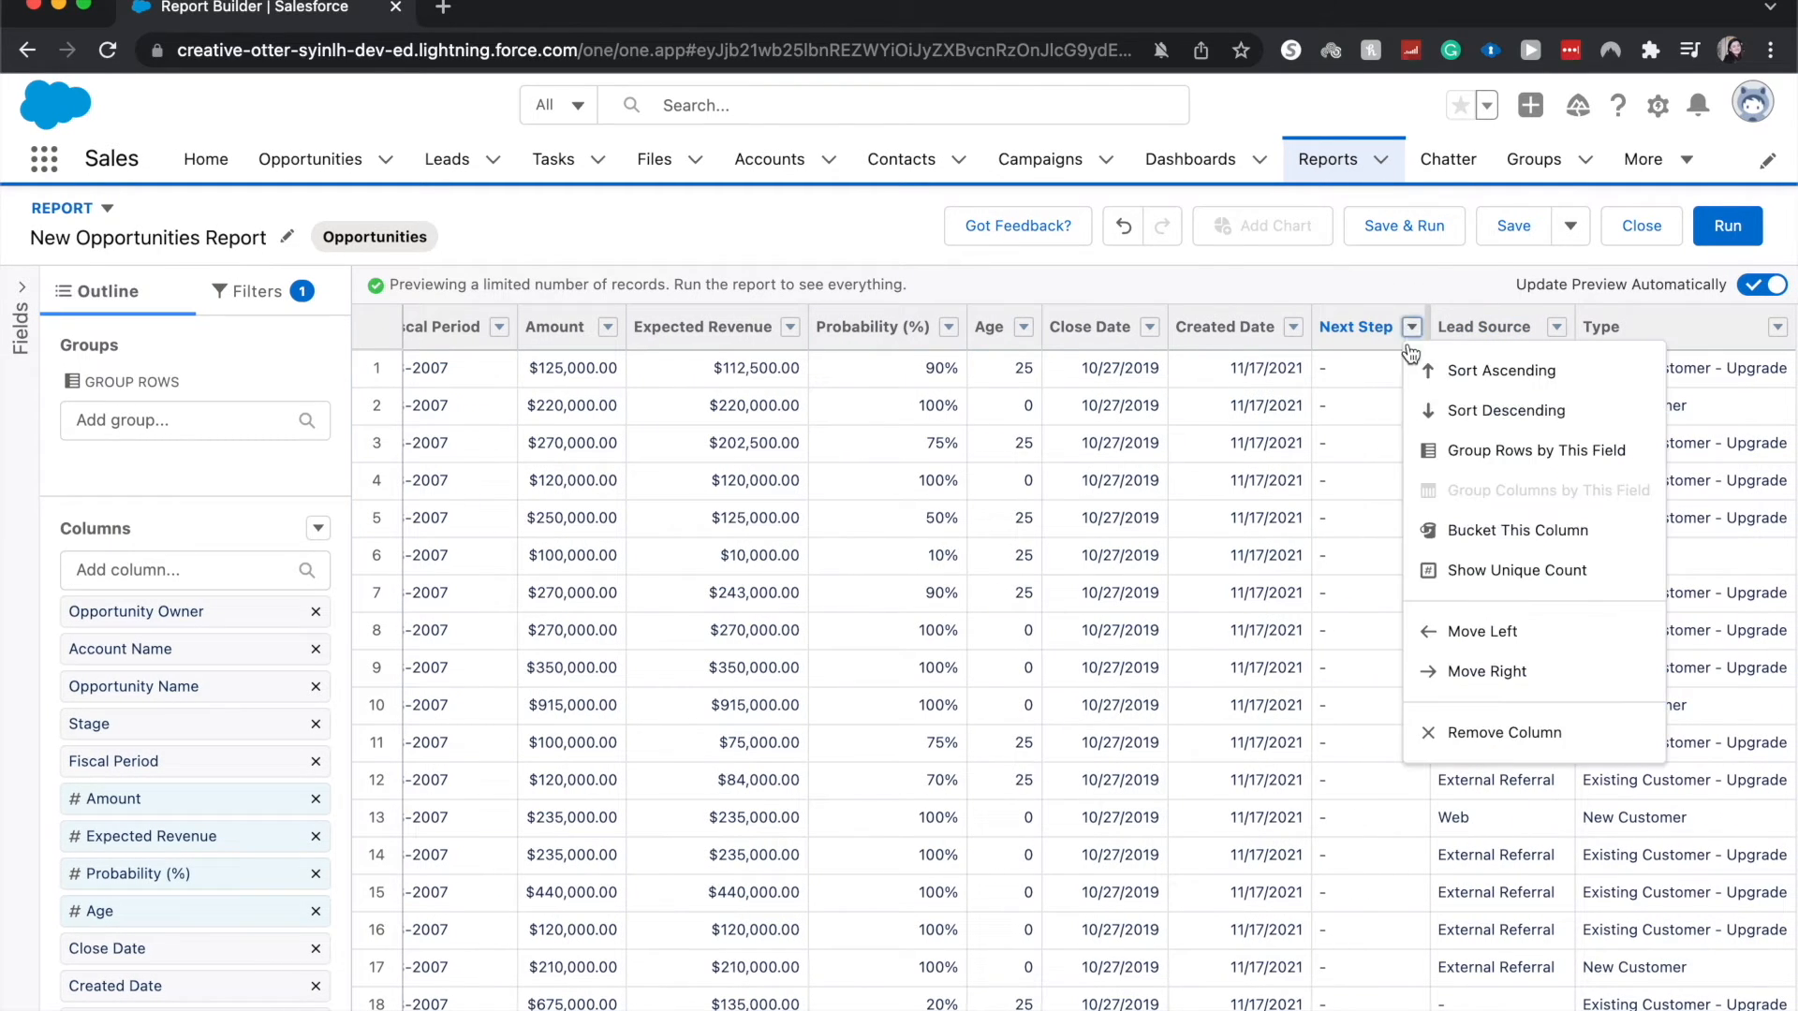
left_click(1470, 732)
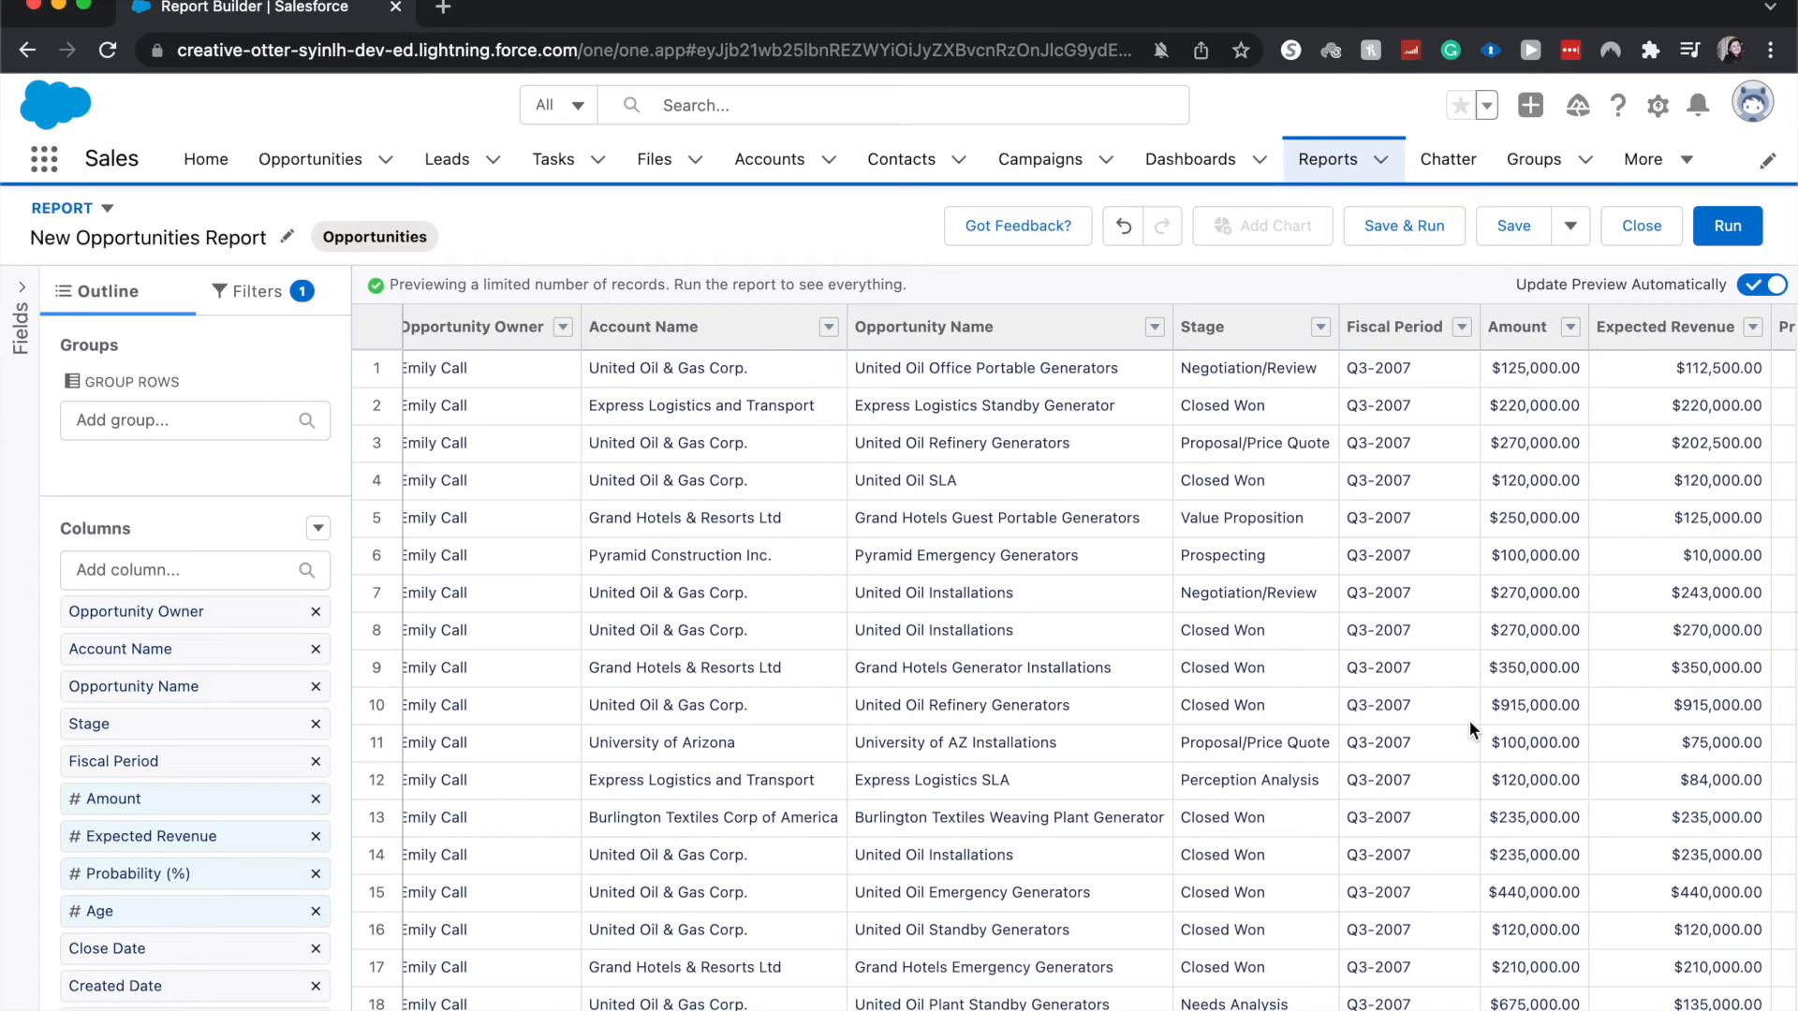
scroll(1469, 721, "right", 8)
scroll(1468, 721, "right", 7)
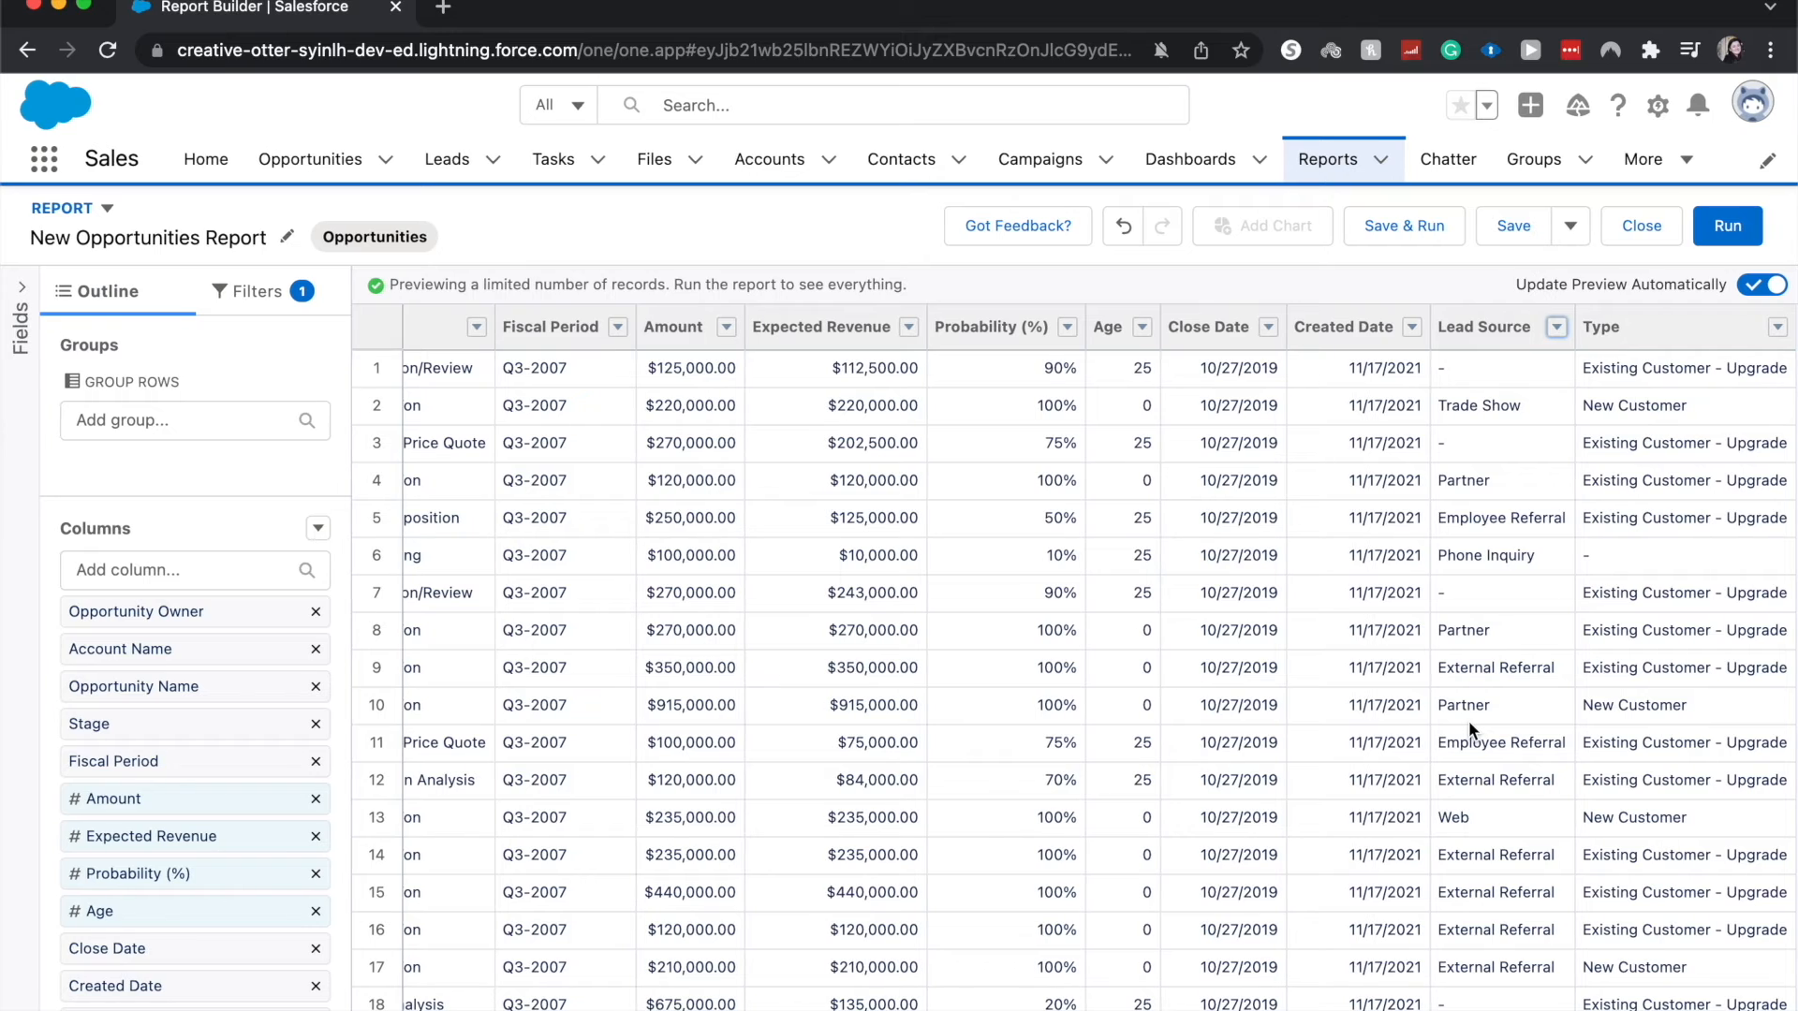
Step: Summarize the Amount column by Sum
scroll(1468, 721, "left", 15)
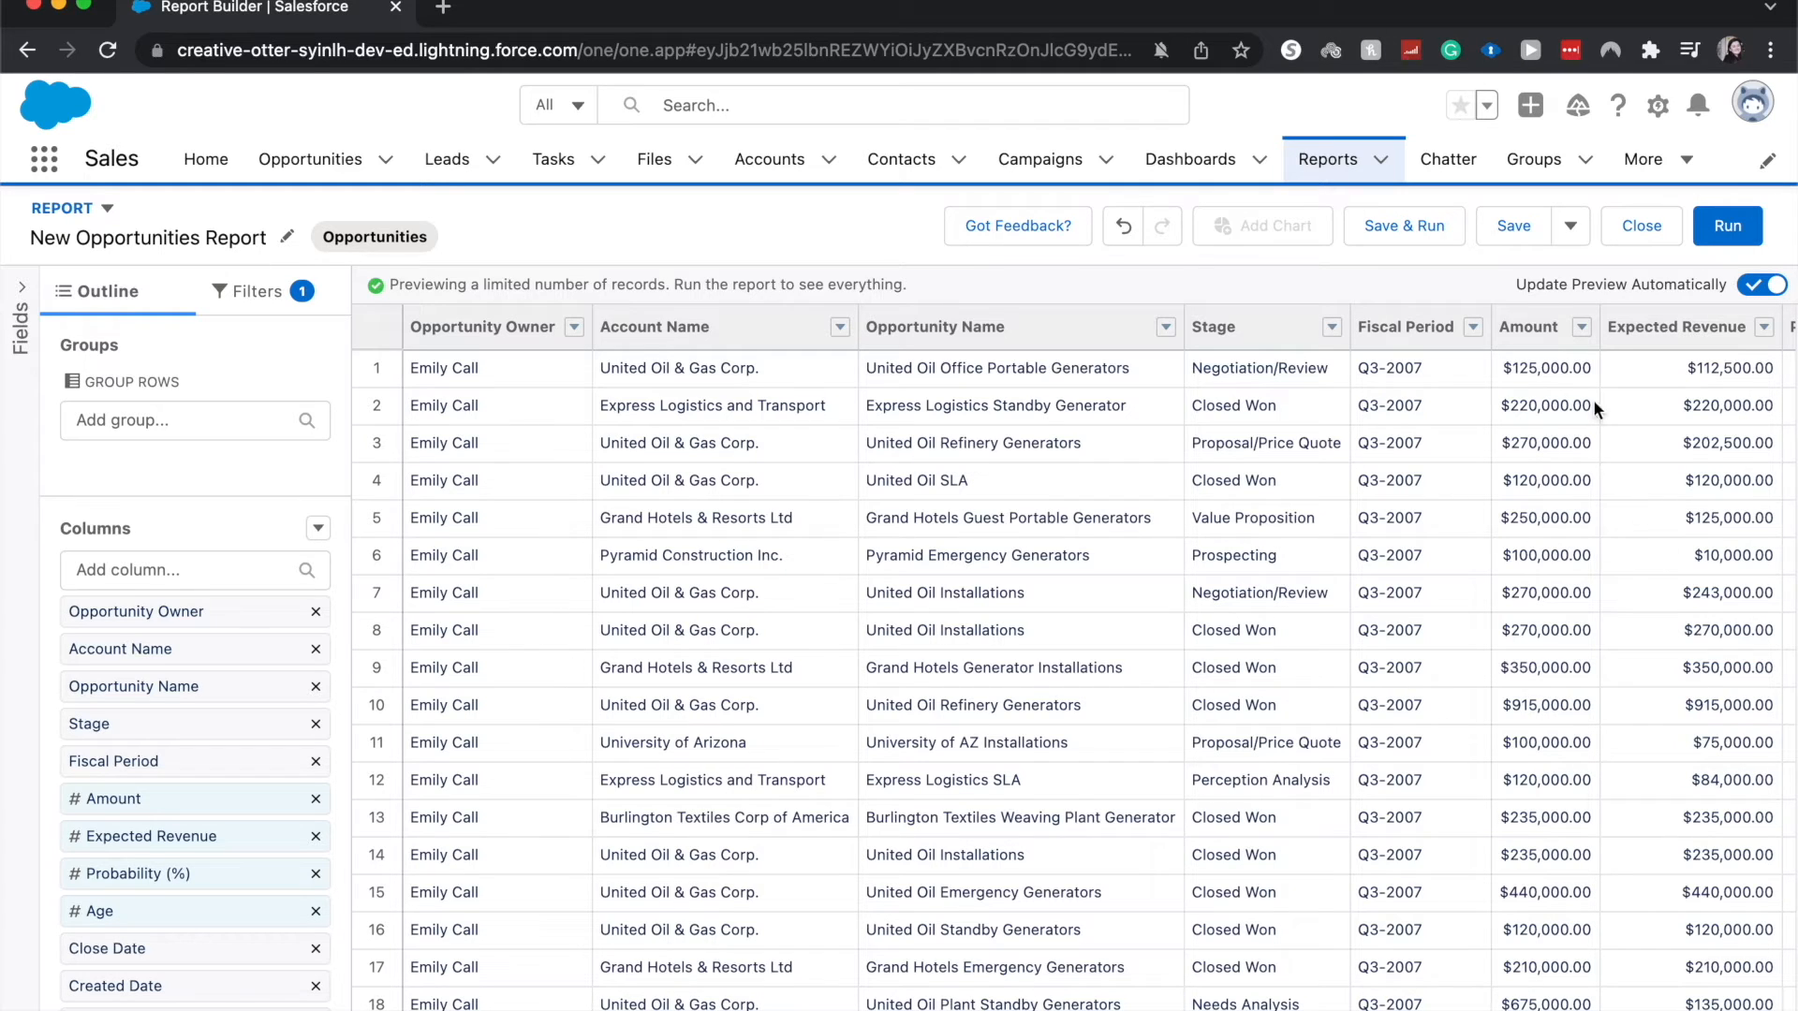
left_click(1583, 327)
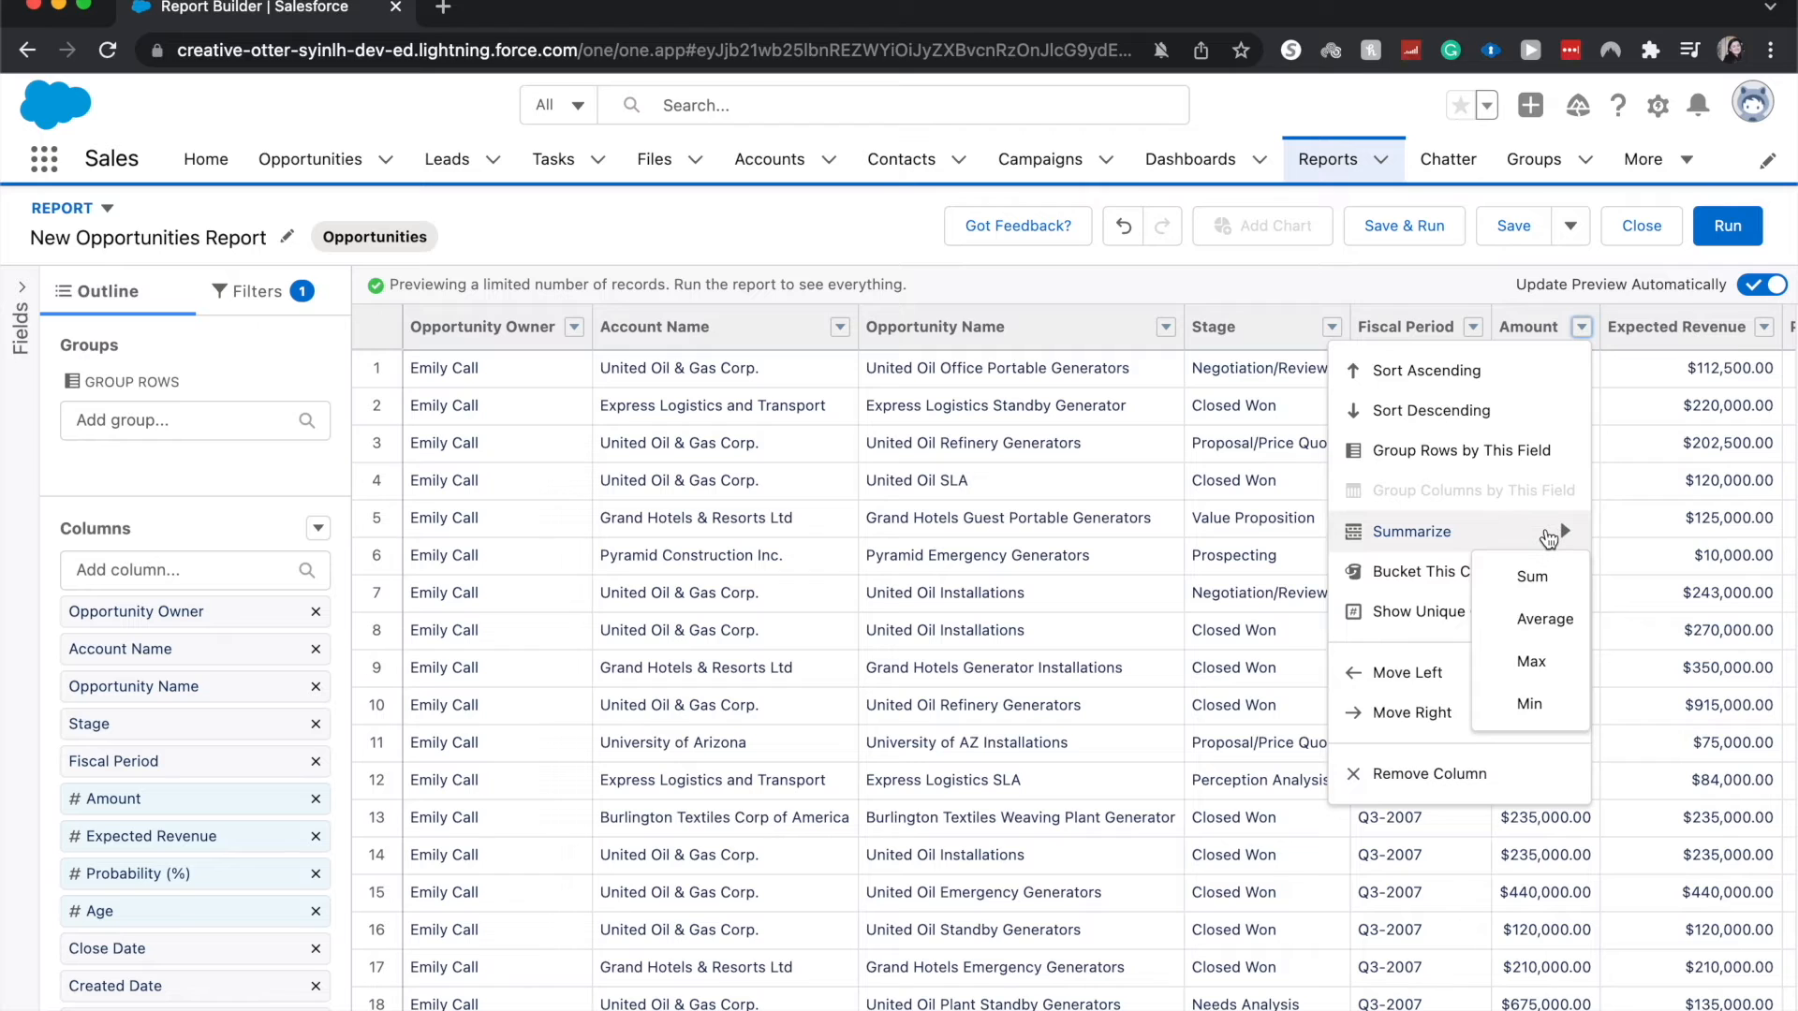
left_click(1533, 572)
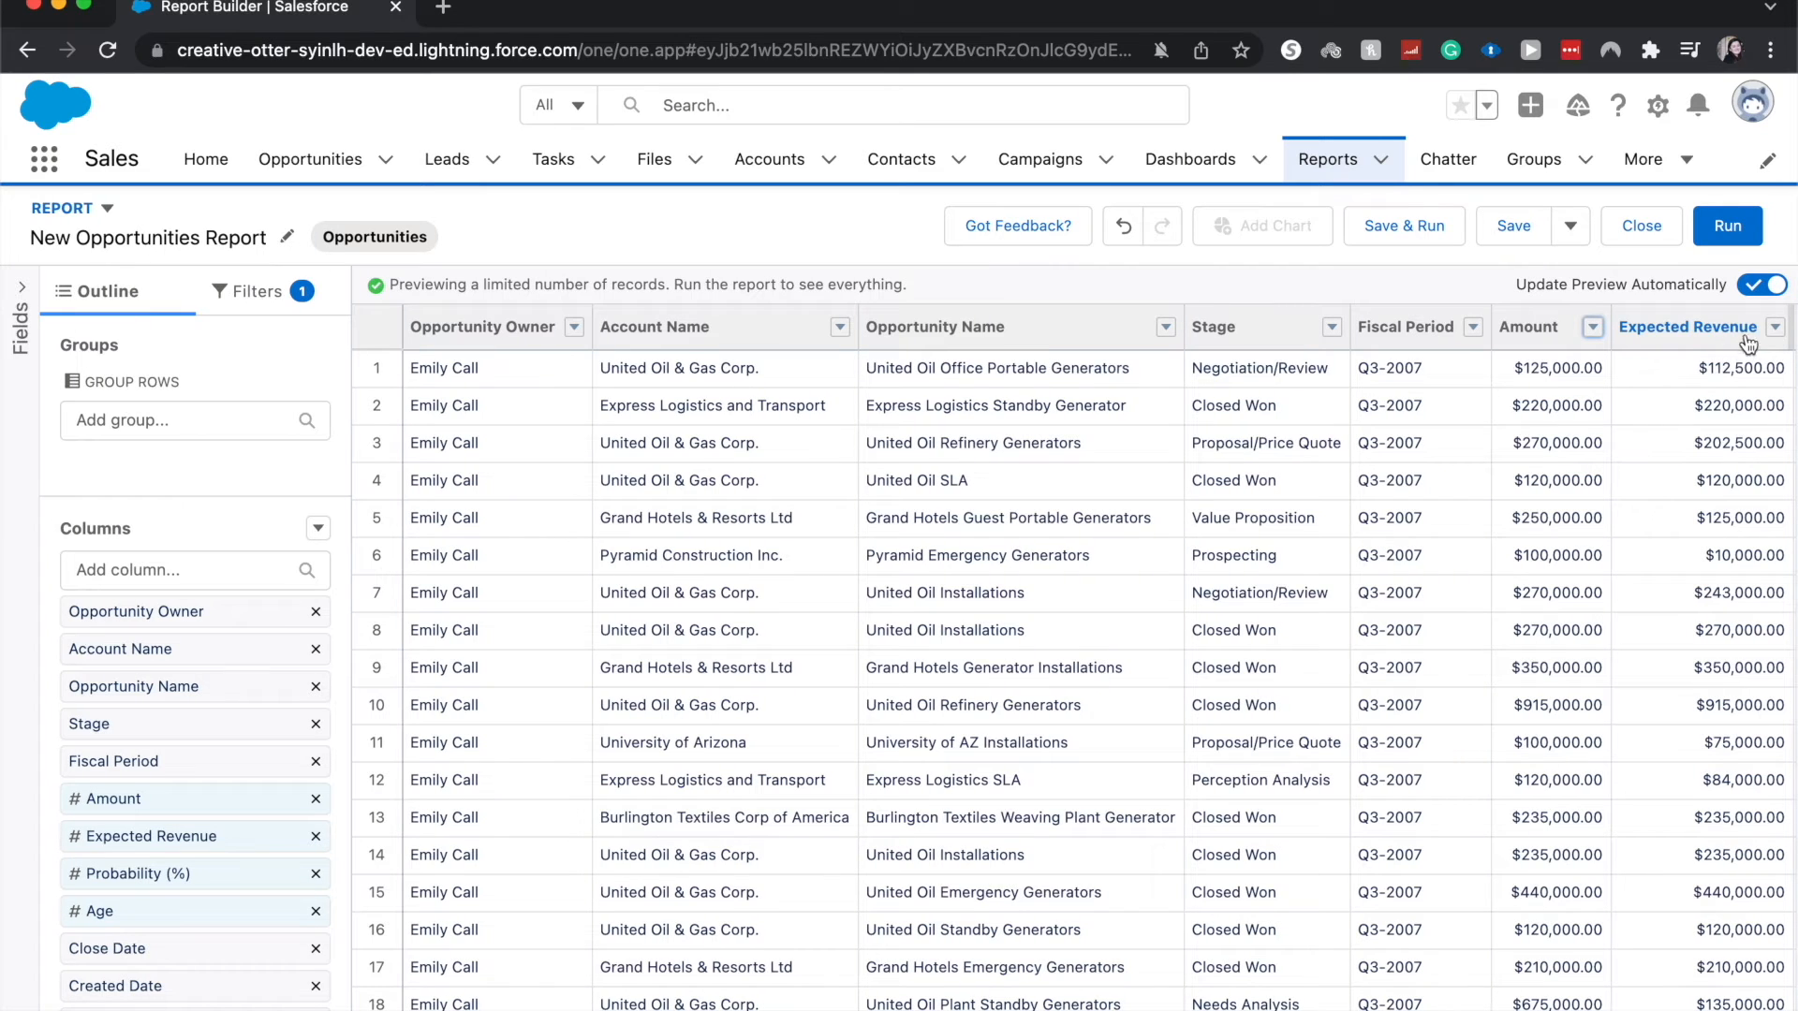
Step: Summarize the Expected Revenue column by Average
left_click(1775, 327)
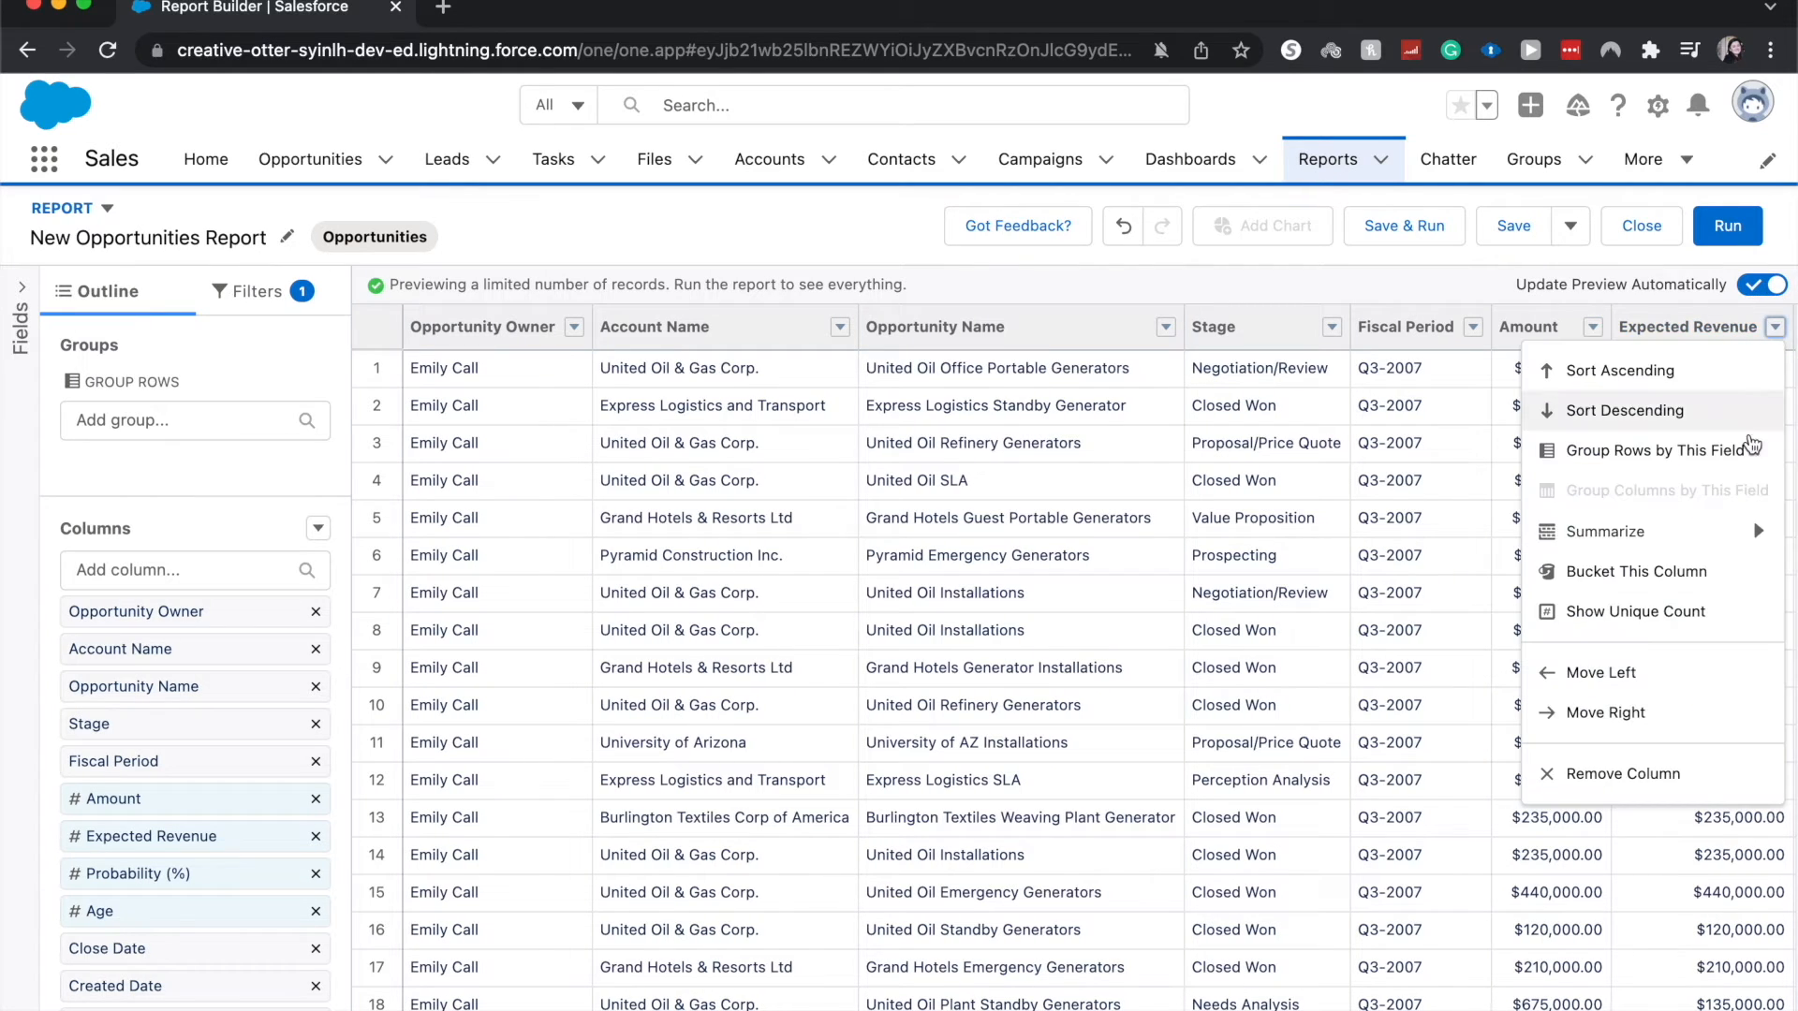
mouse_move(1726, 531)
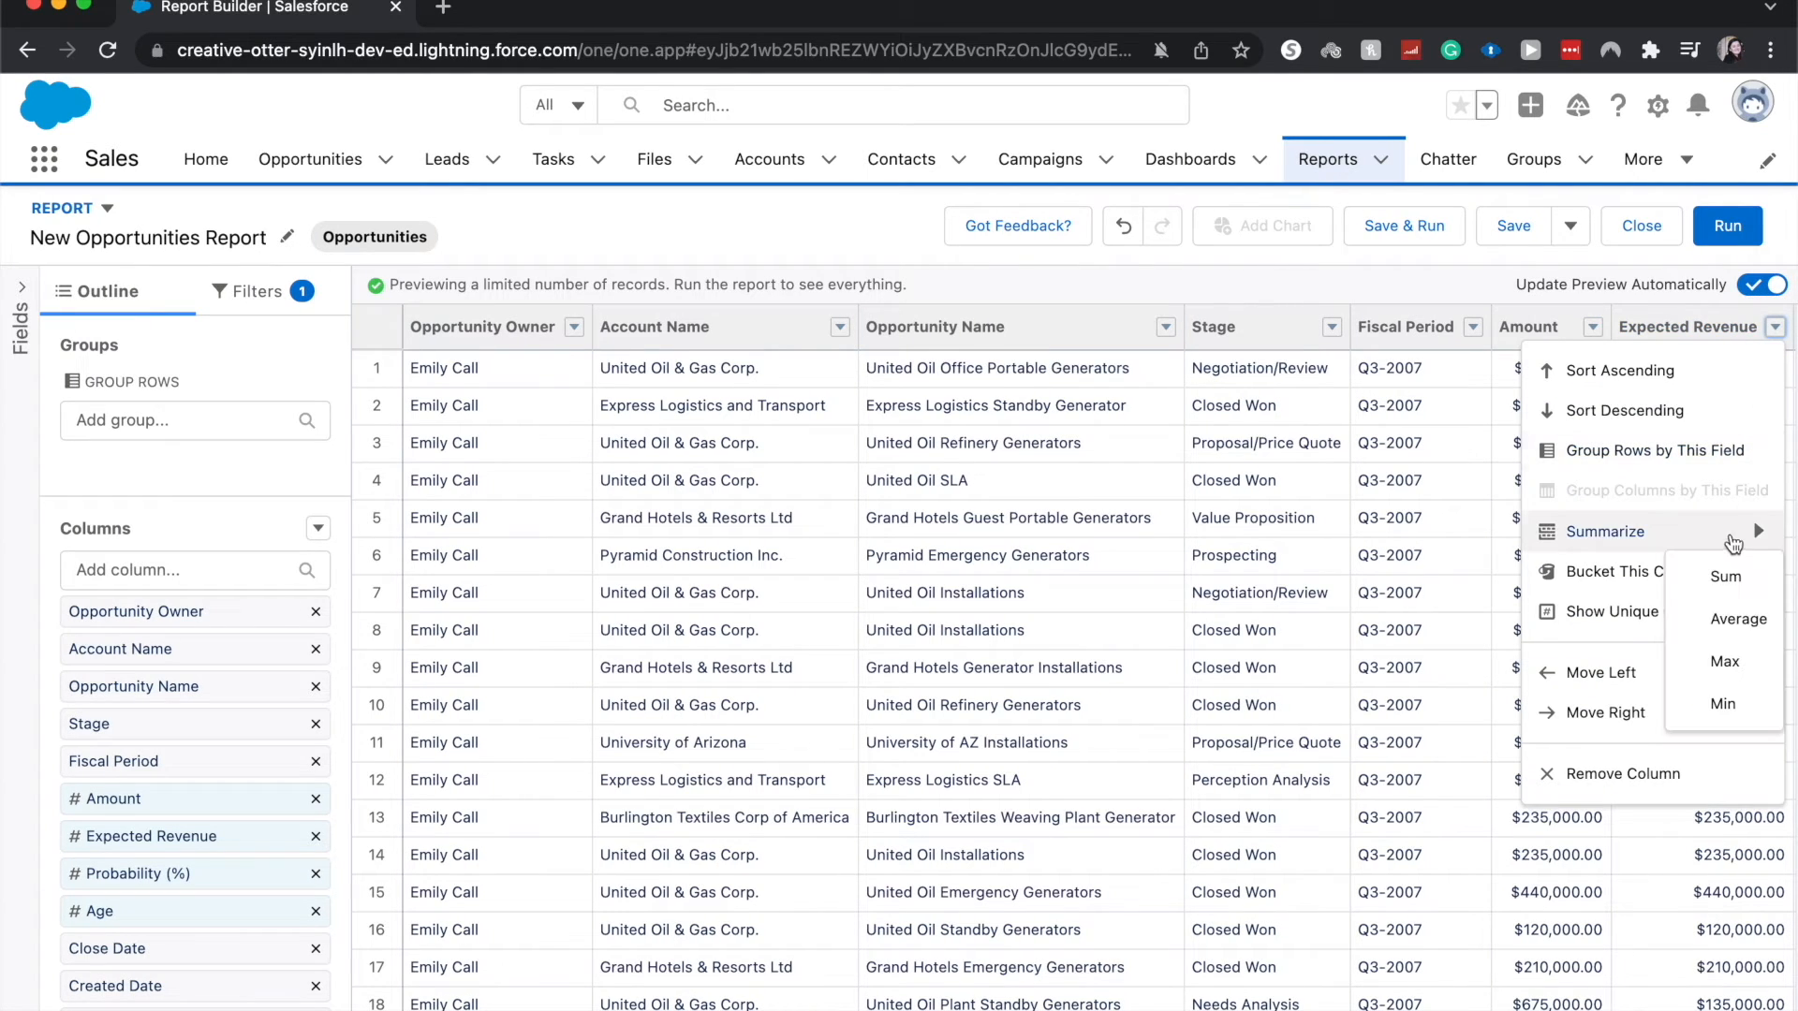
left_click(1737, 622)
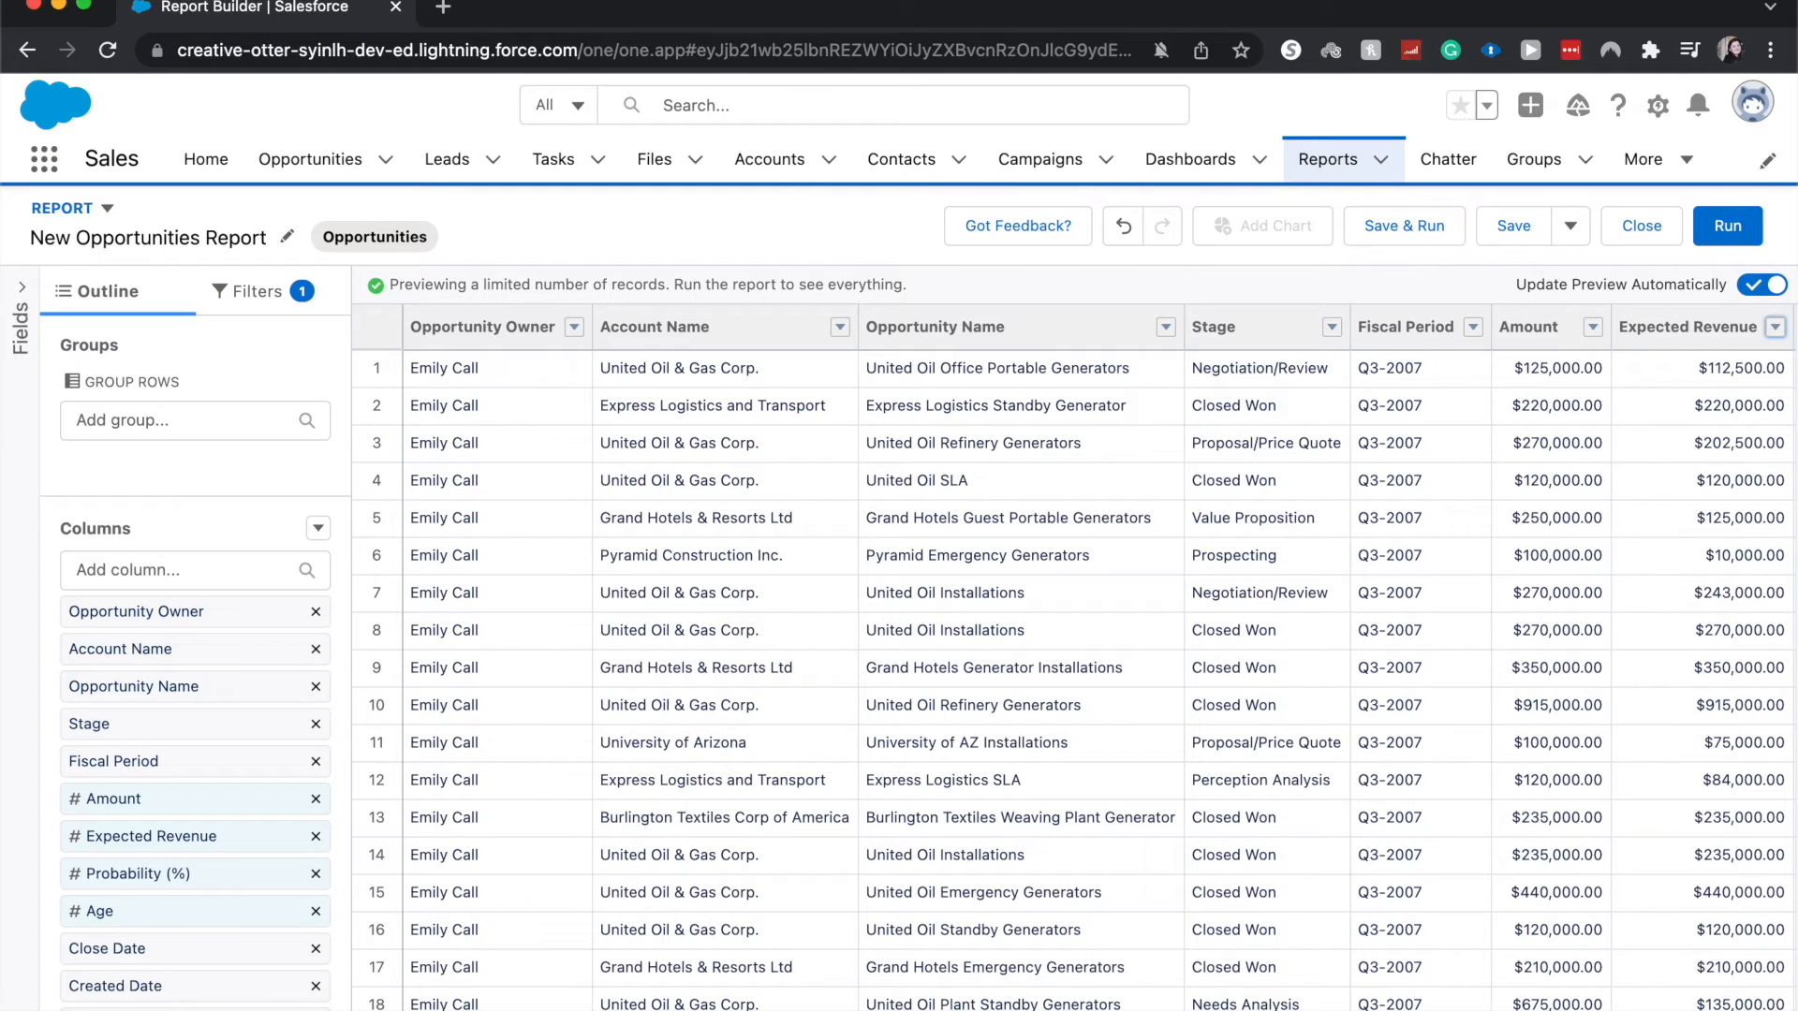
scroll(1099, 658, "right", 1)
scroll(1099, 657, "right", 5)
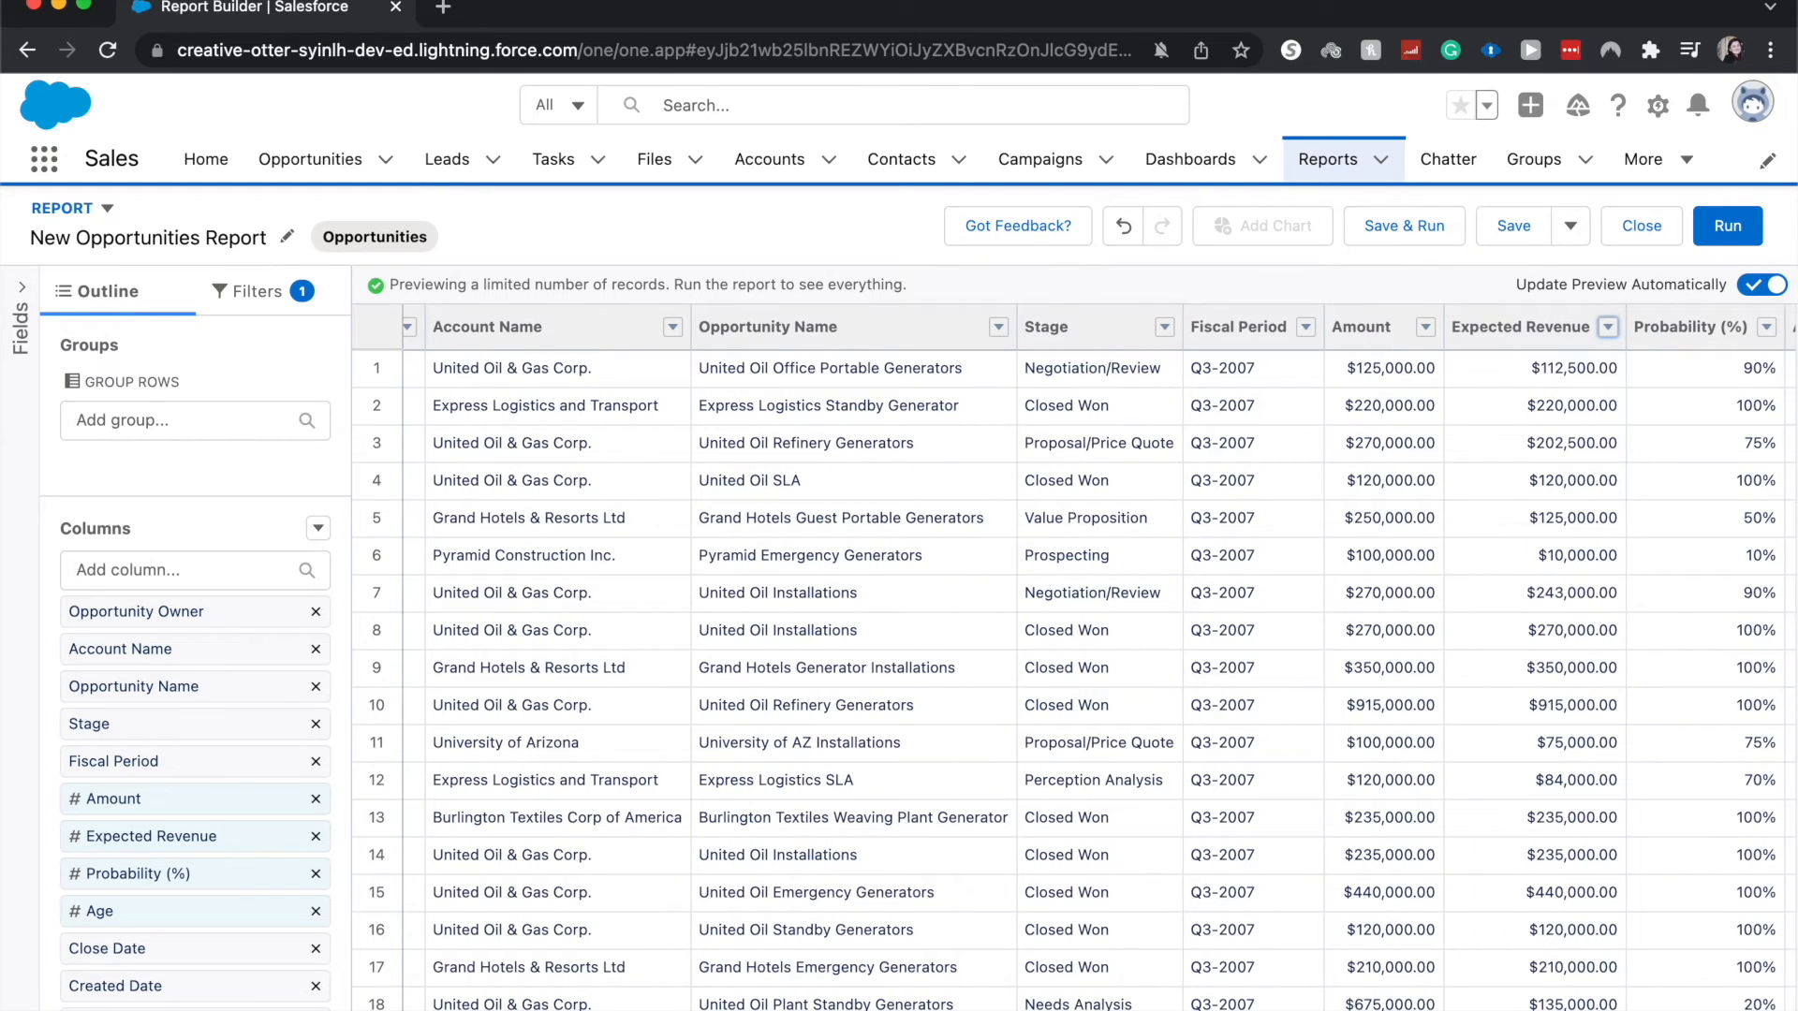
scroll(1099, 657, "right", 1)
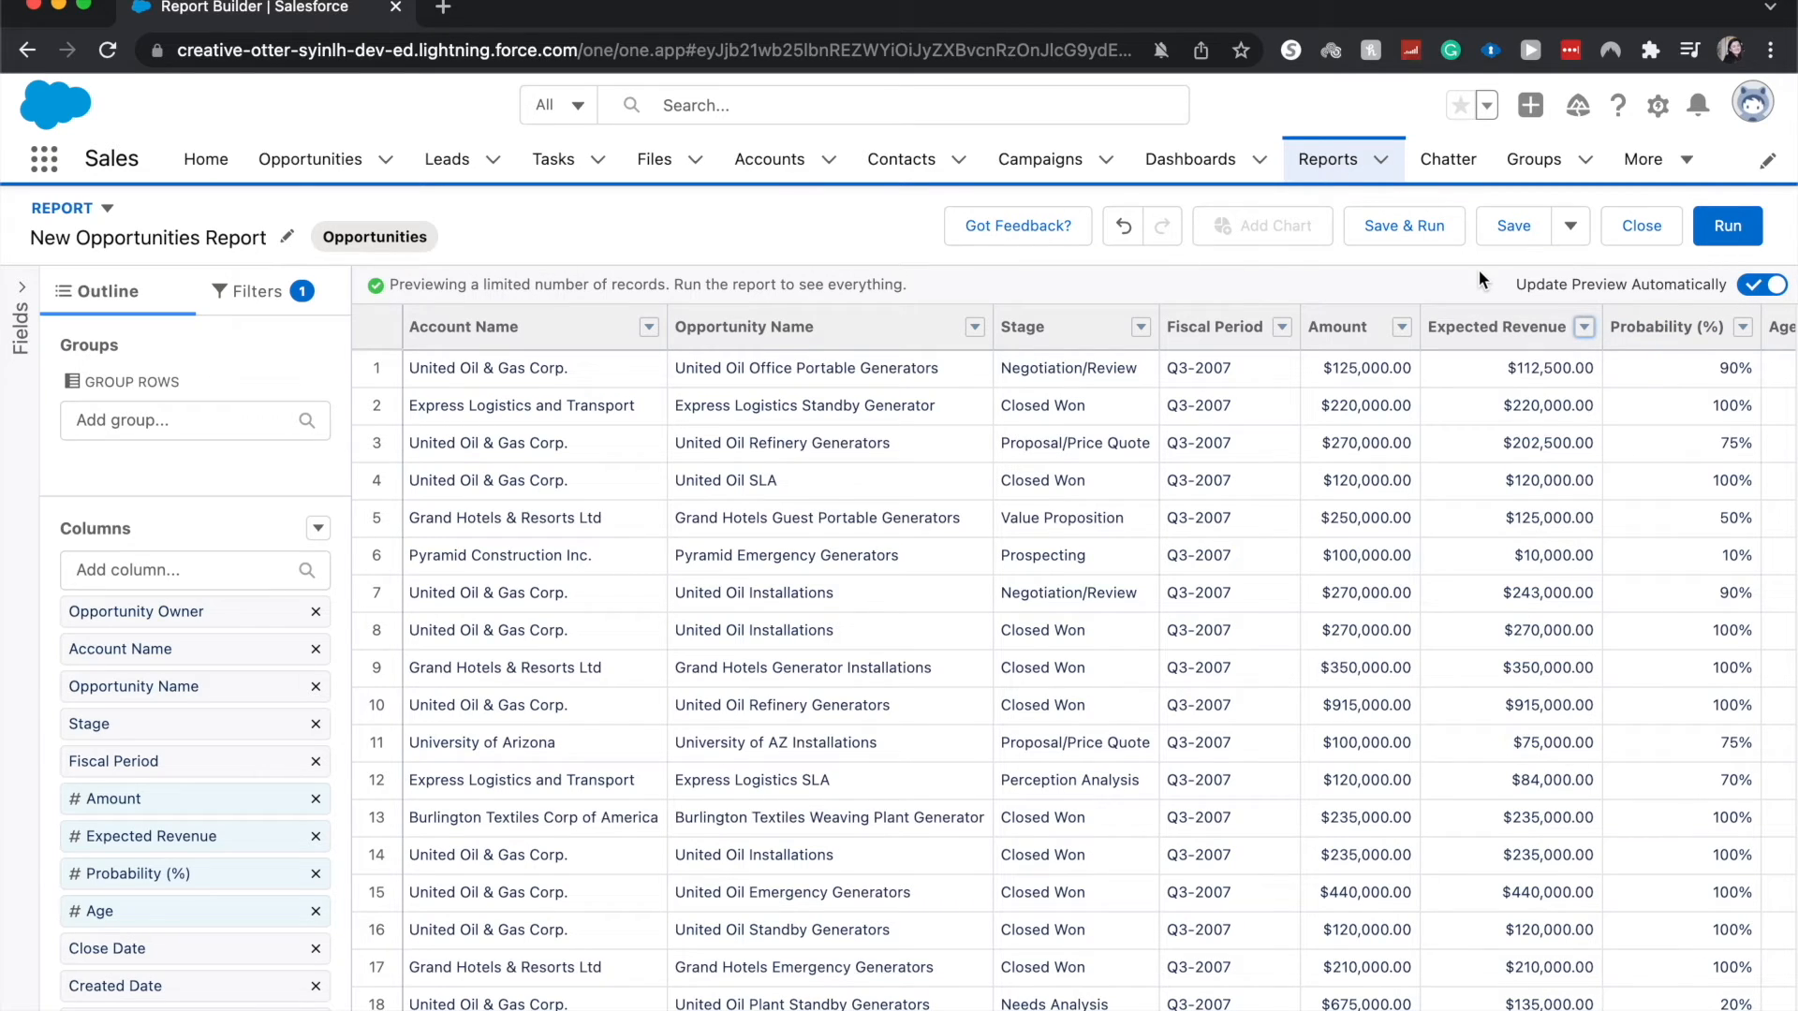
Step: Rename the report as Summary Report
left_click(292, 236)
type("S")
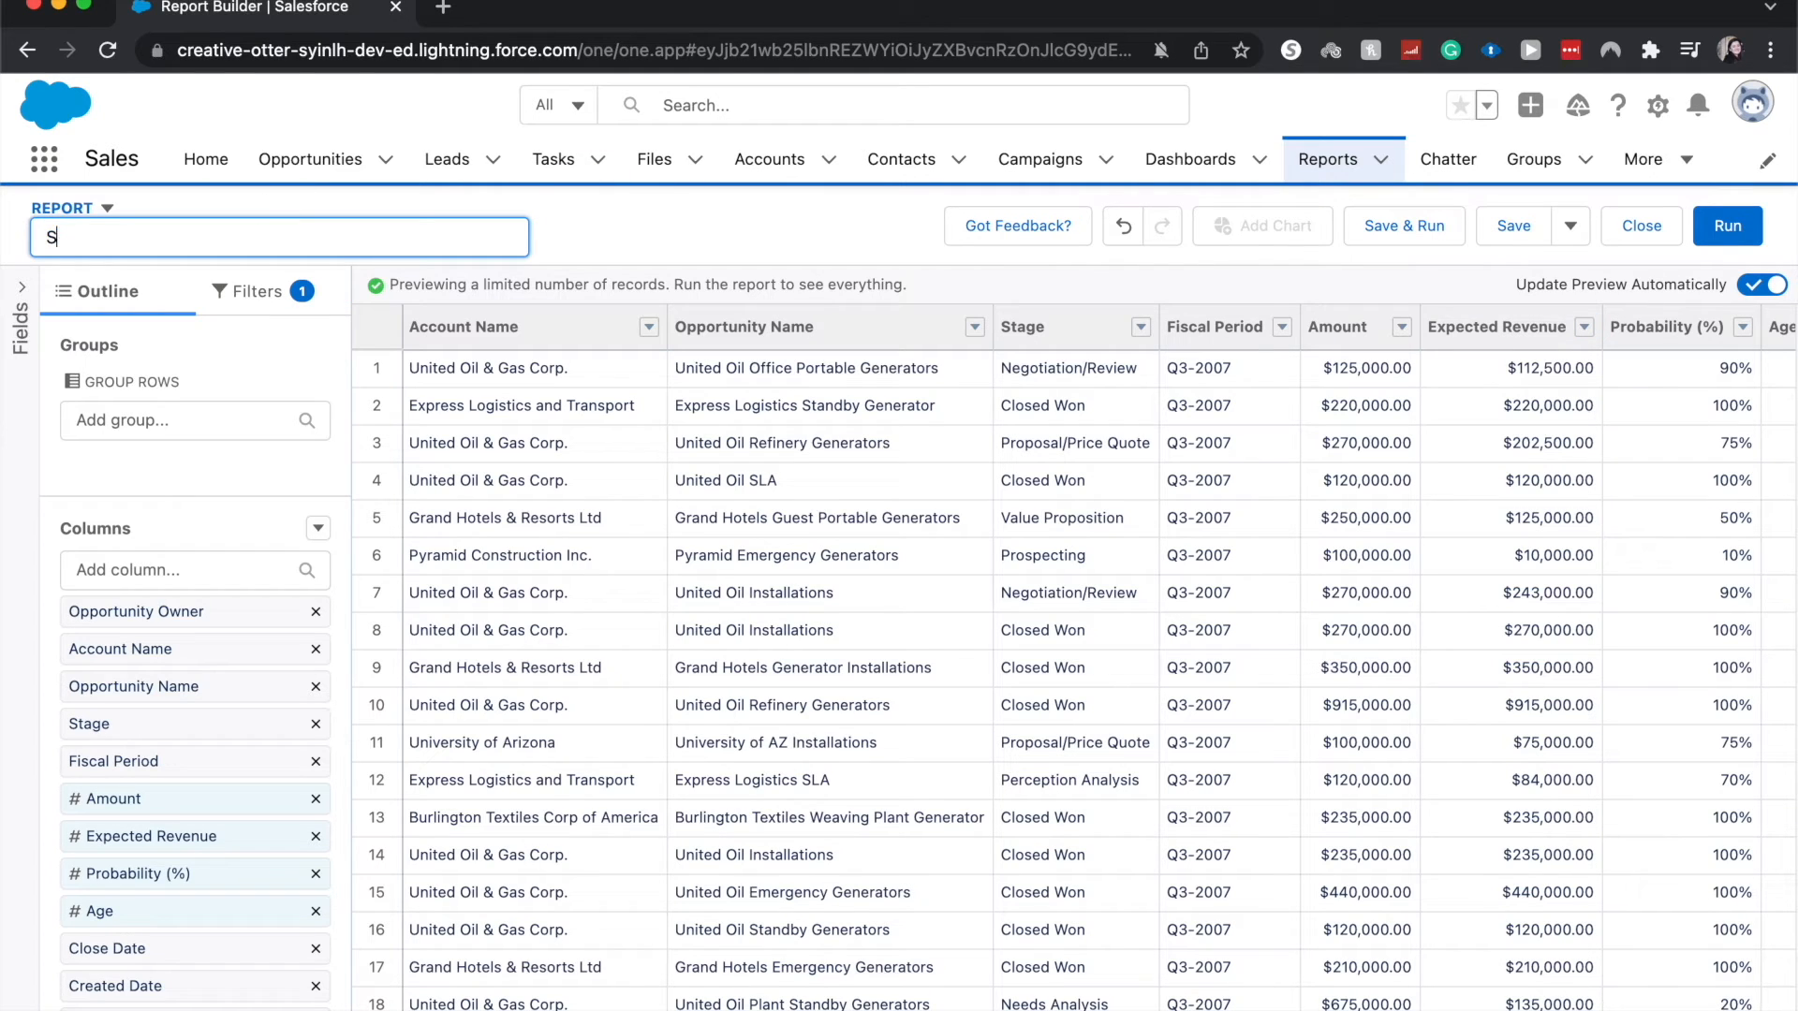
type("ummary Report")
left_click(637, 221)
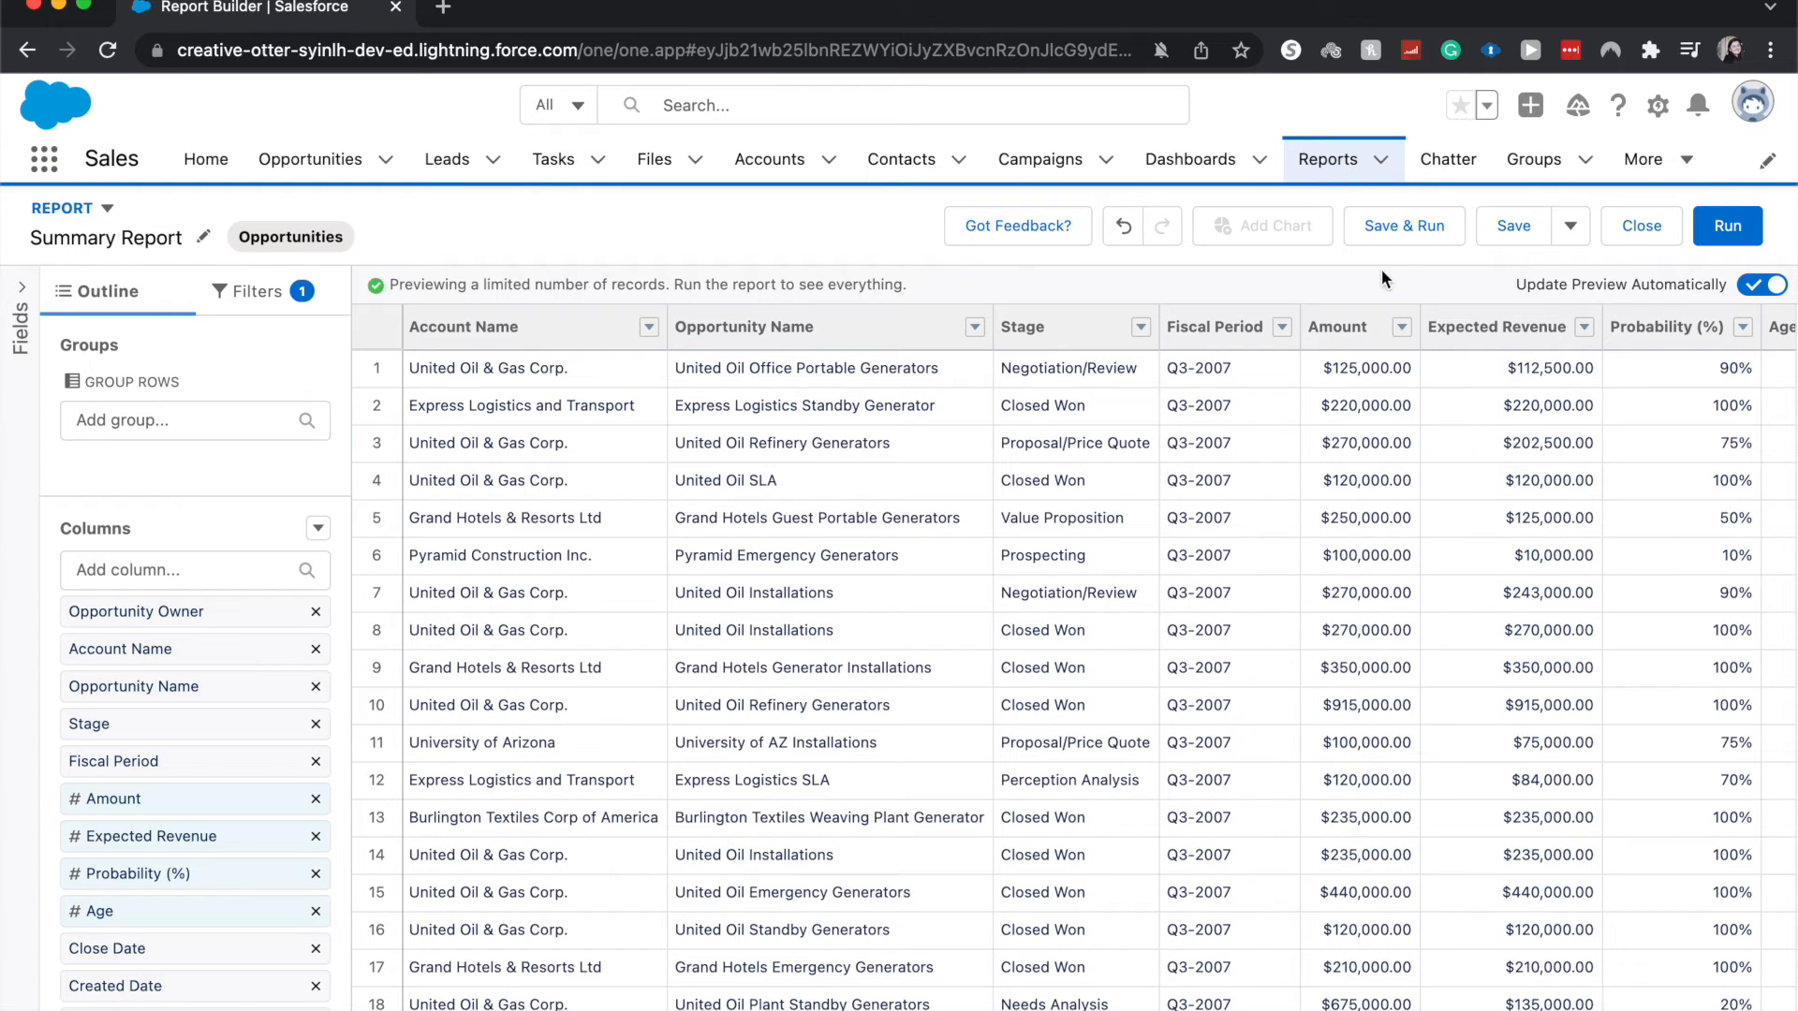
Step: Save the report under the name Summary Report in the Private Reports folder, with an automatically filled unique name and no description
left_click(1516, 232)
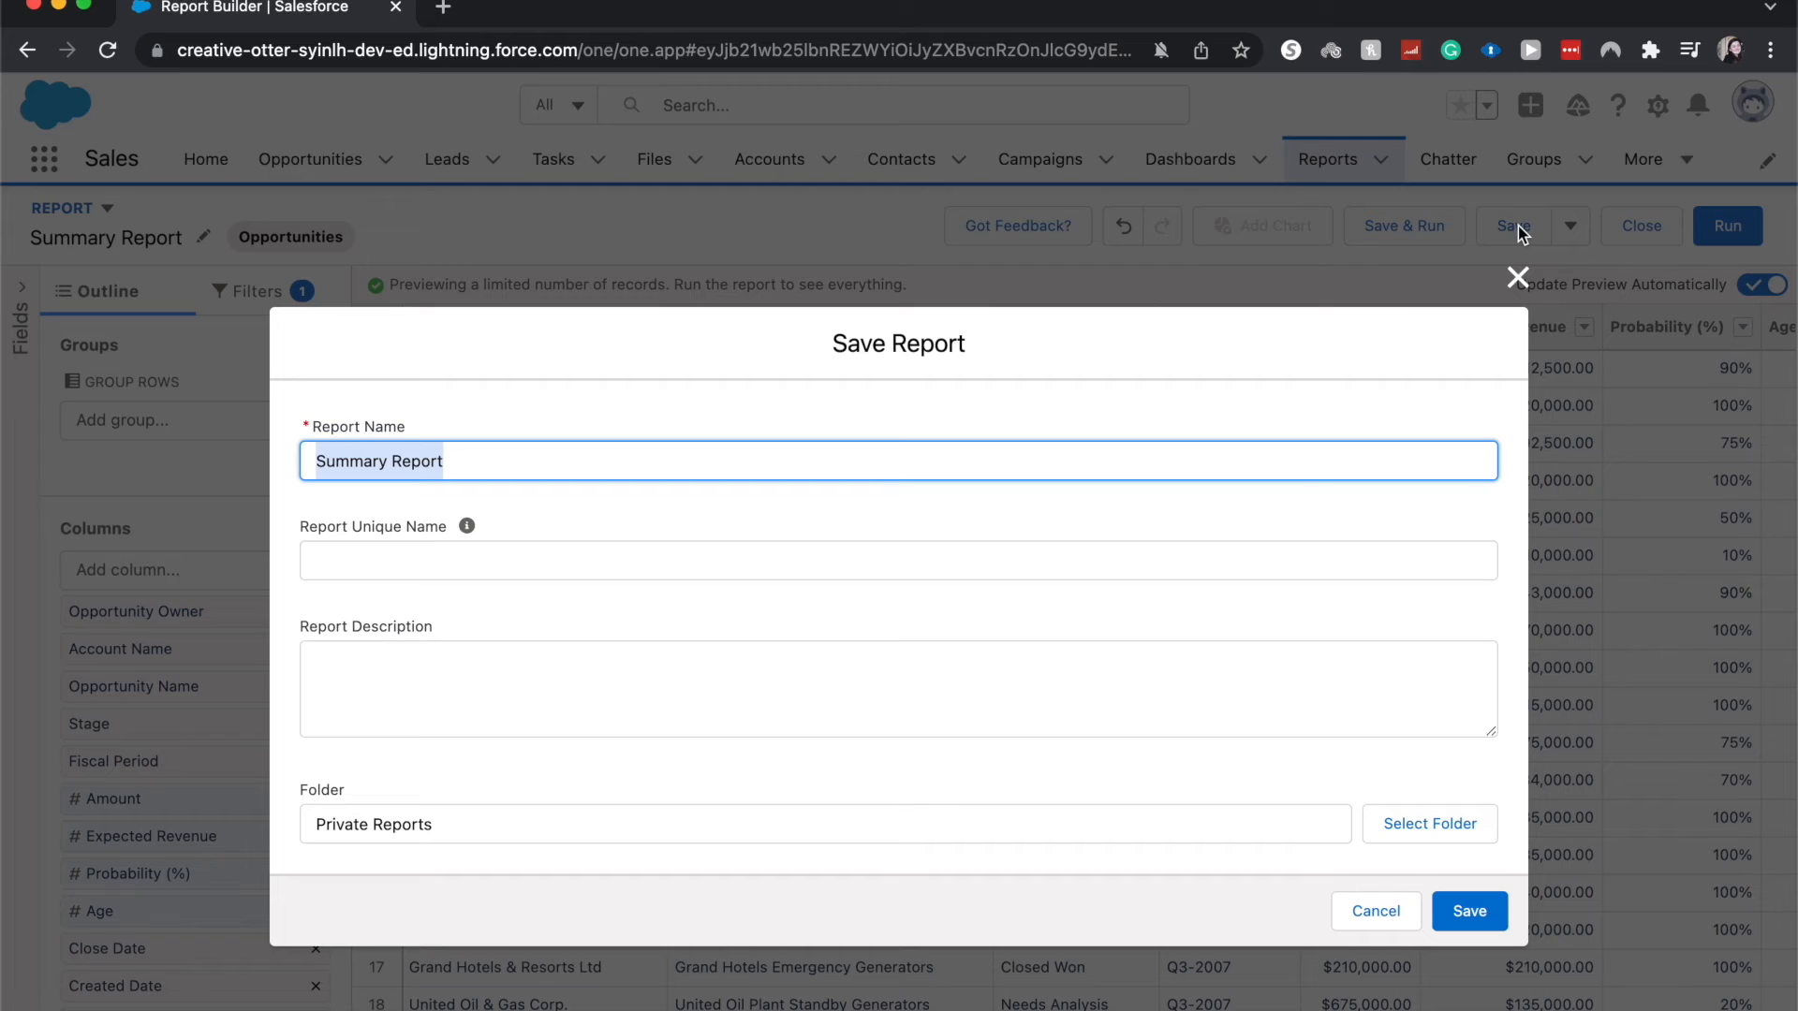
left_click(862, 458)
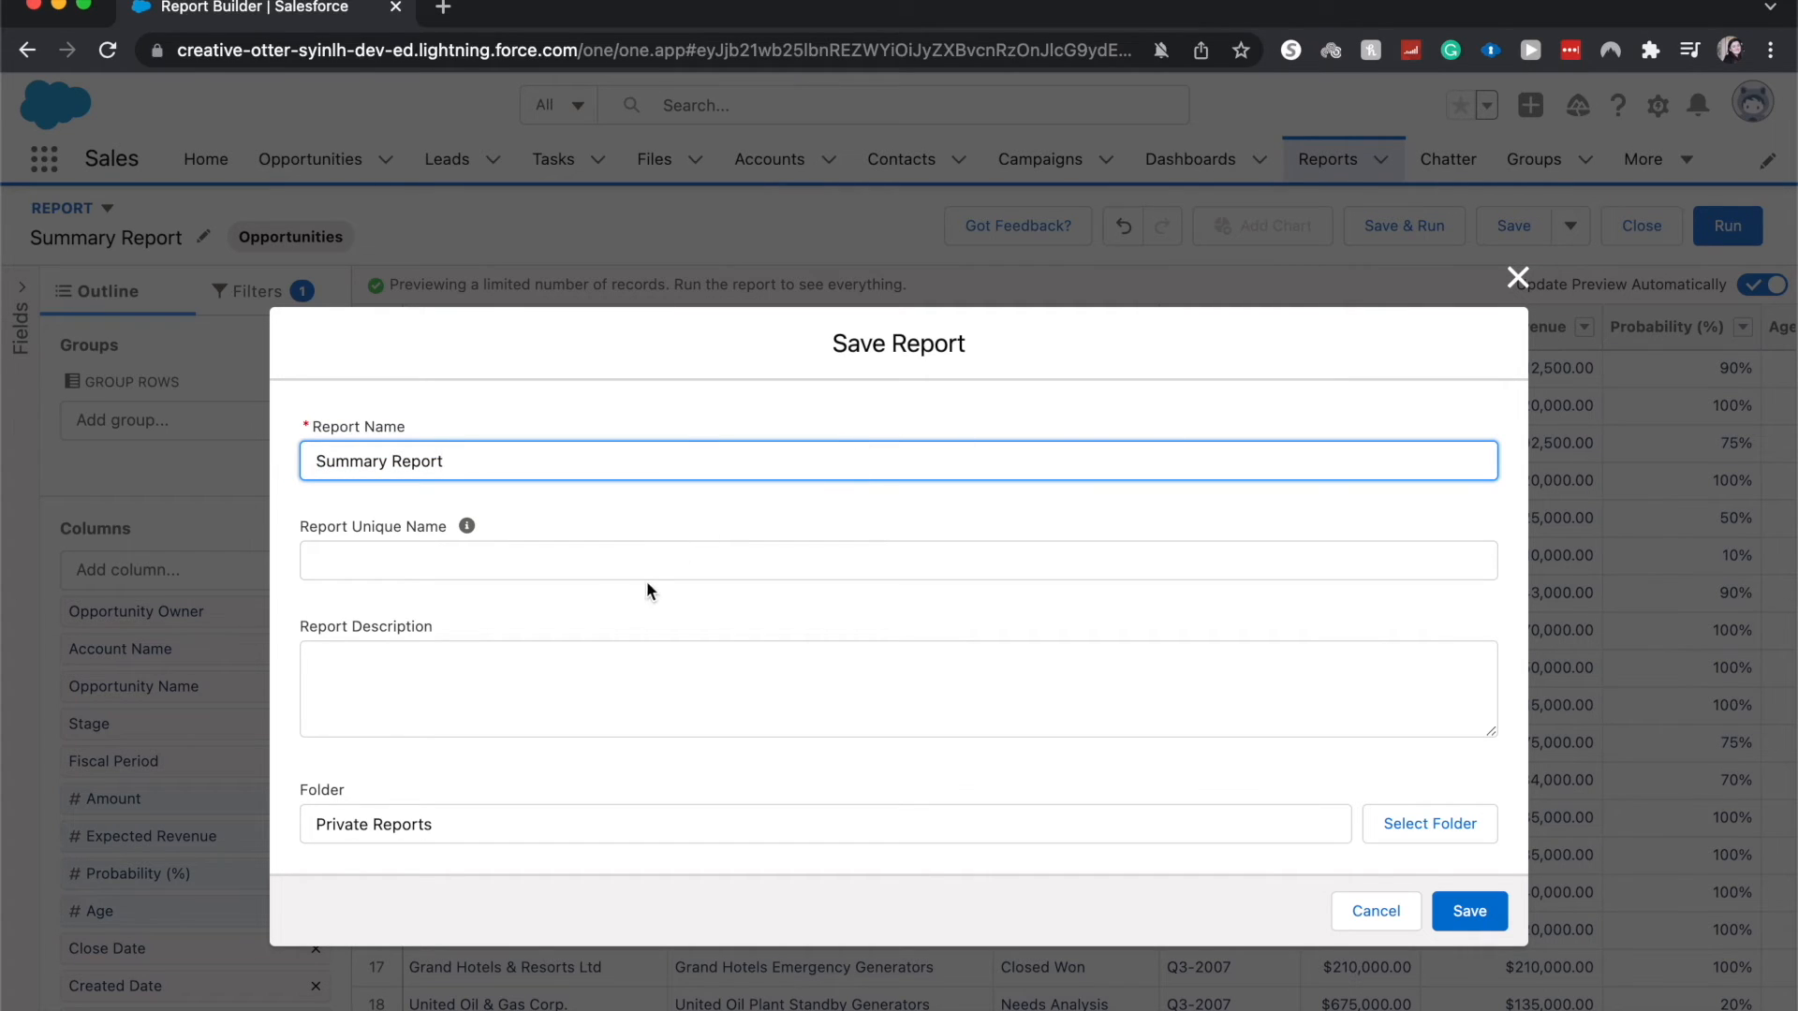
left_click(649, 550)
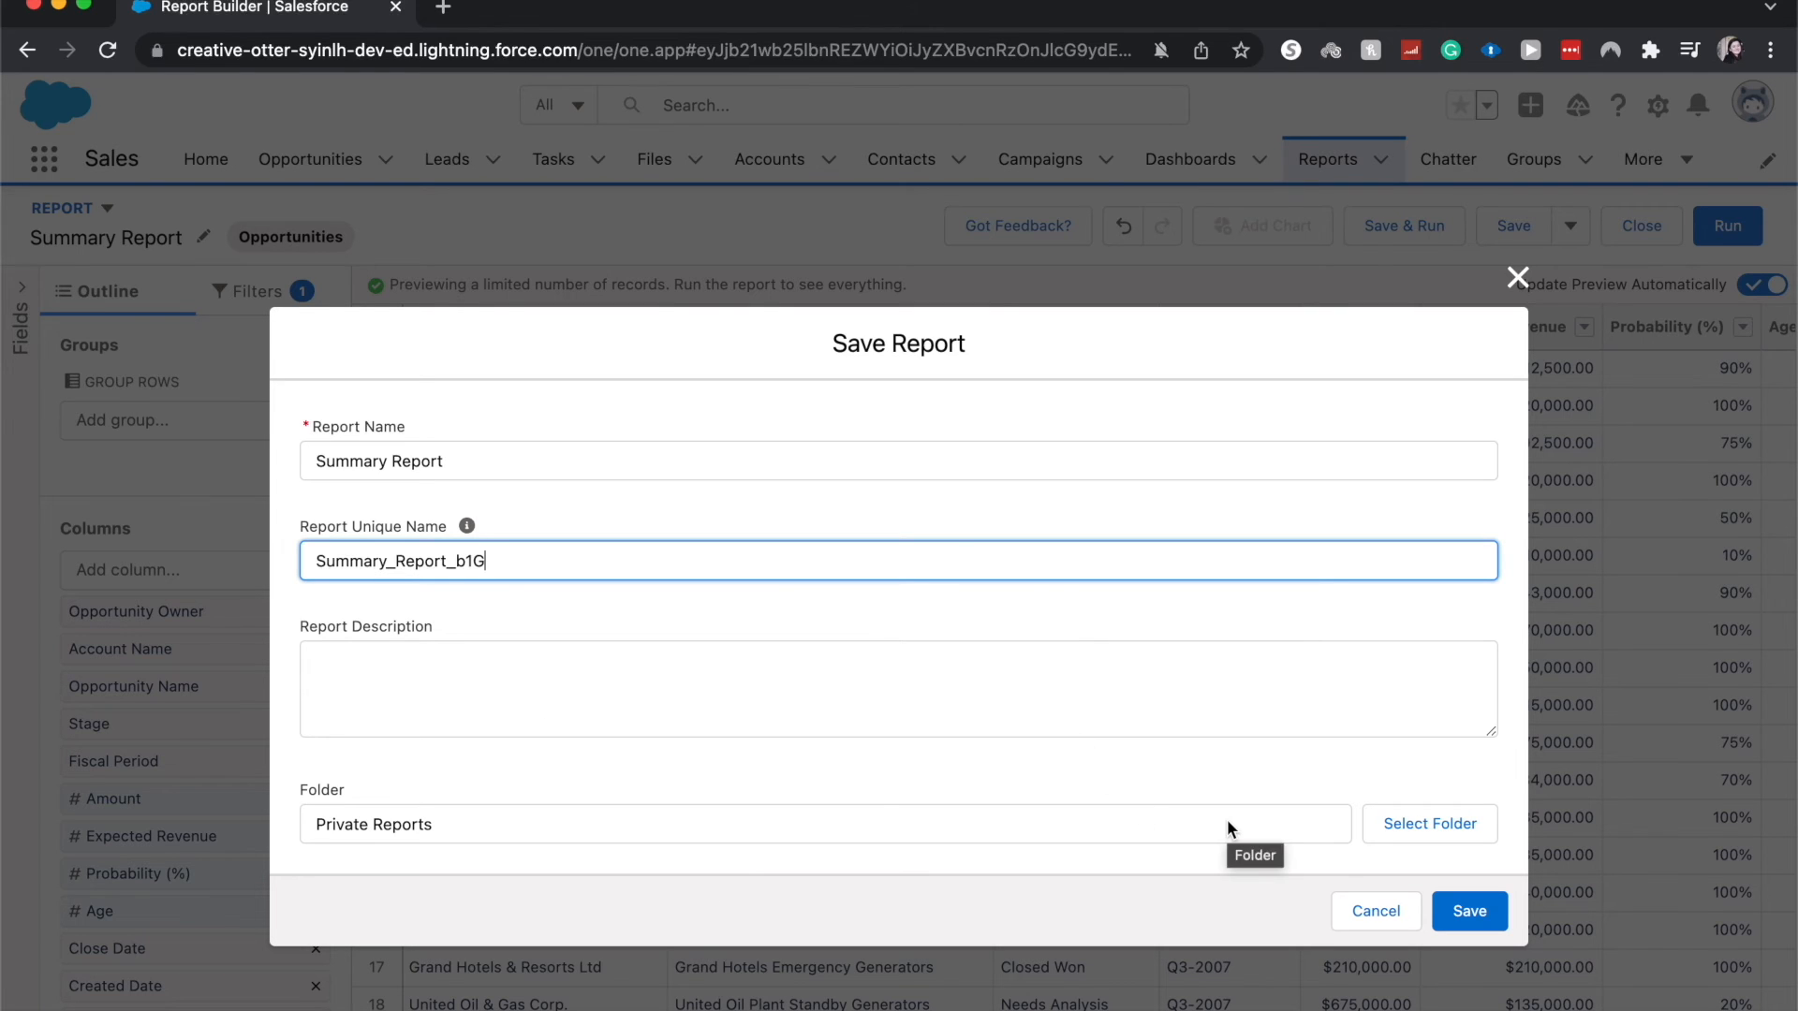
left_click(1418, 823)
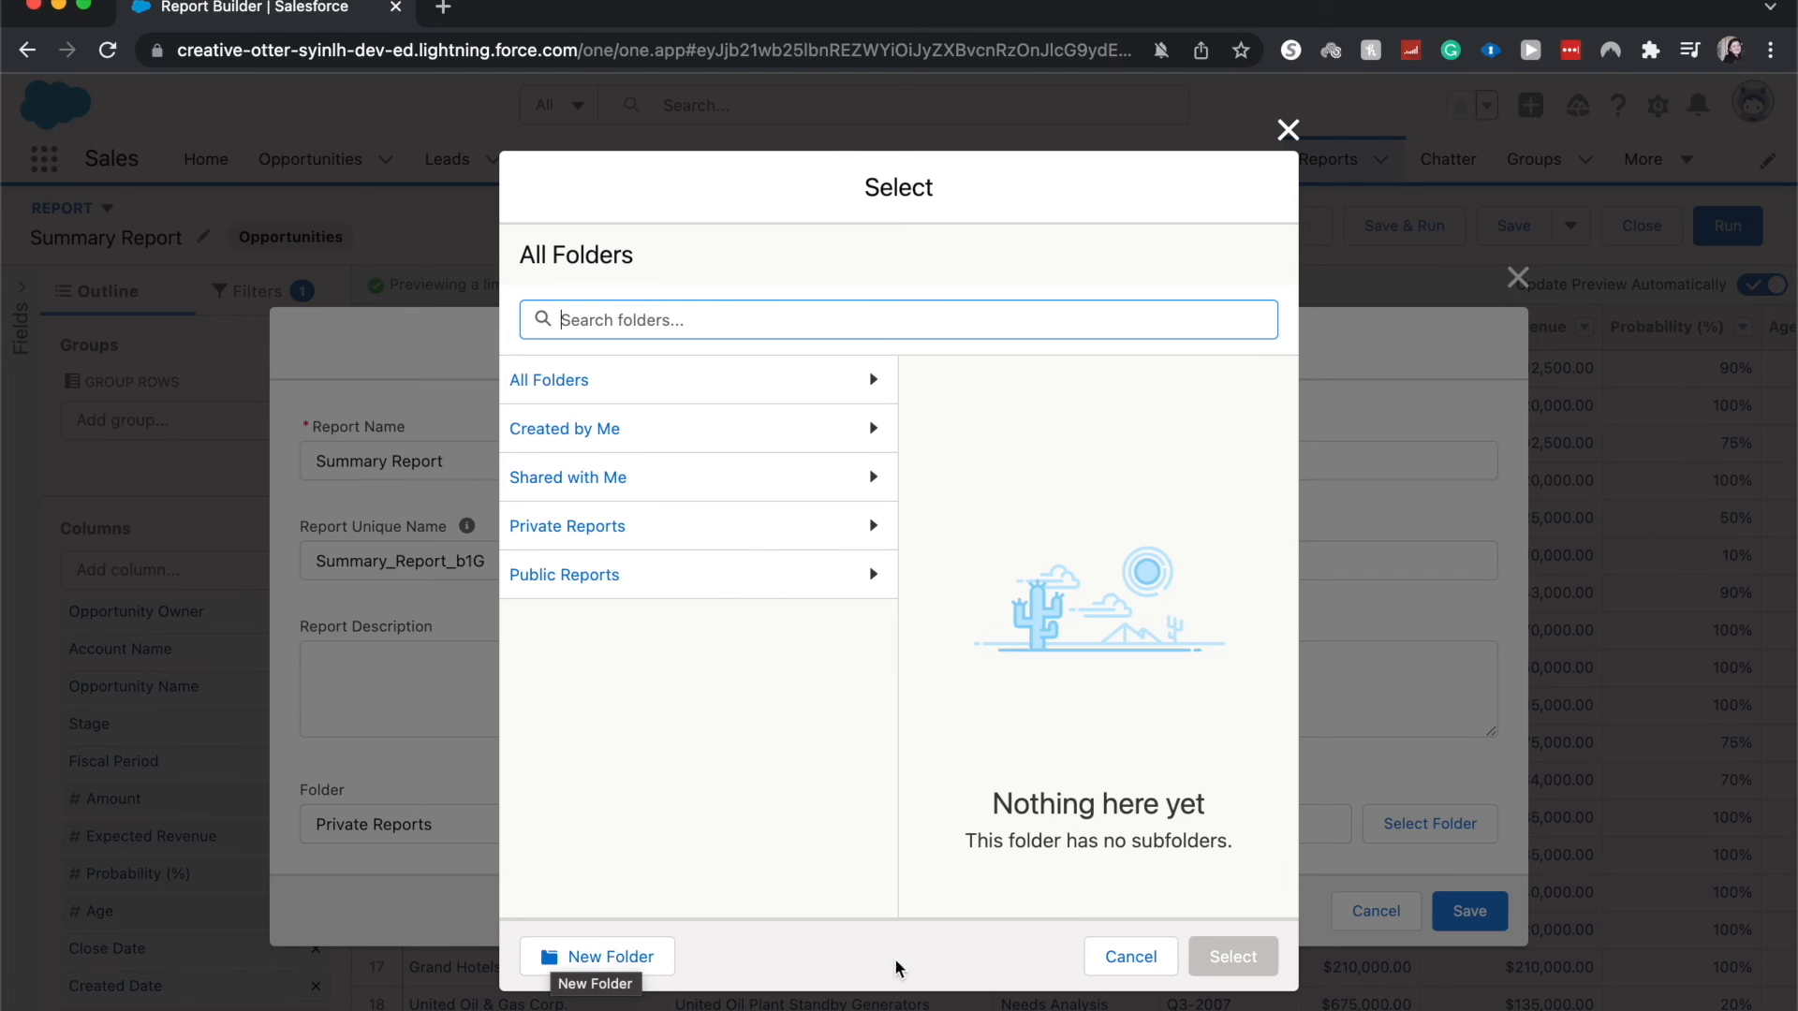
left_click(1118, 953)
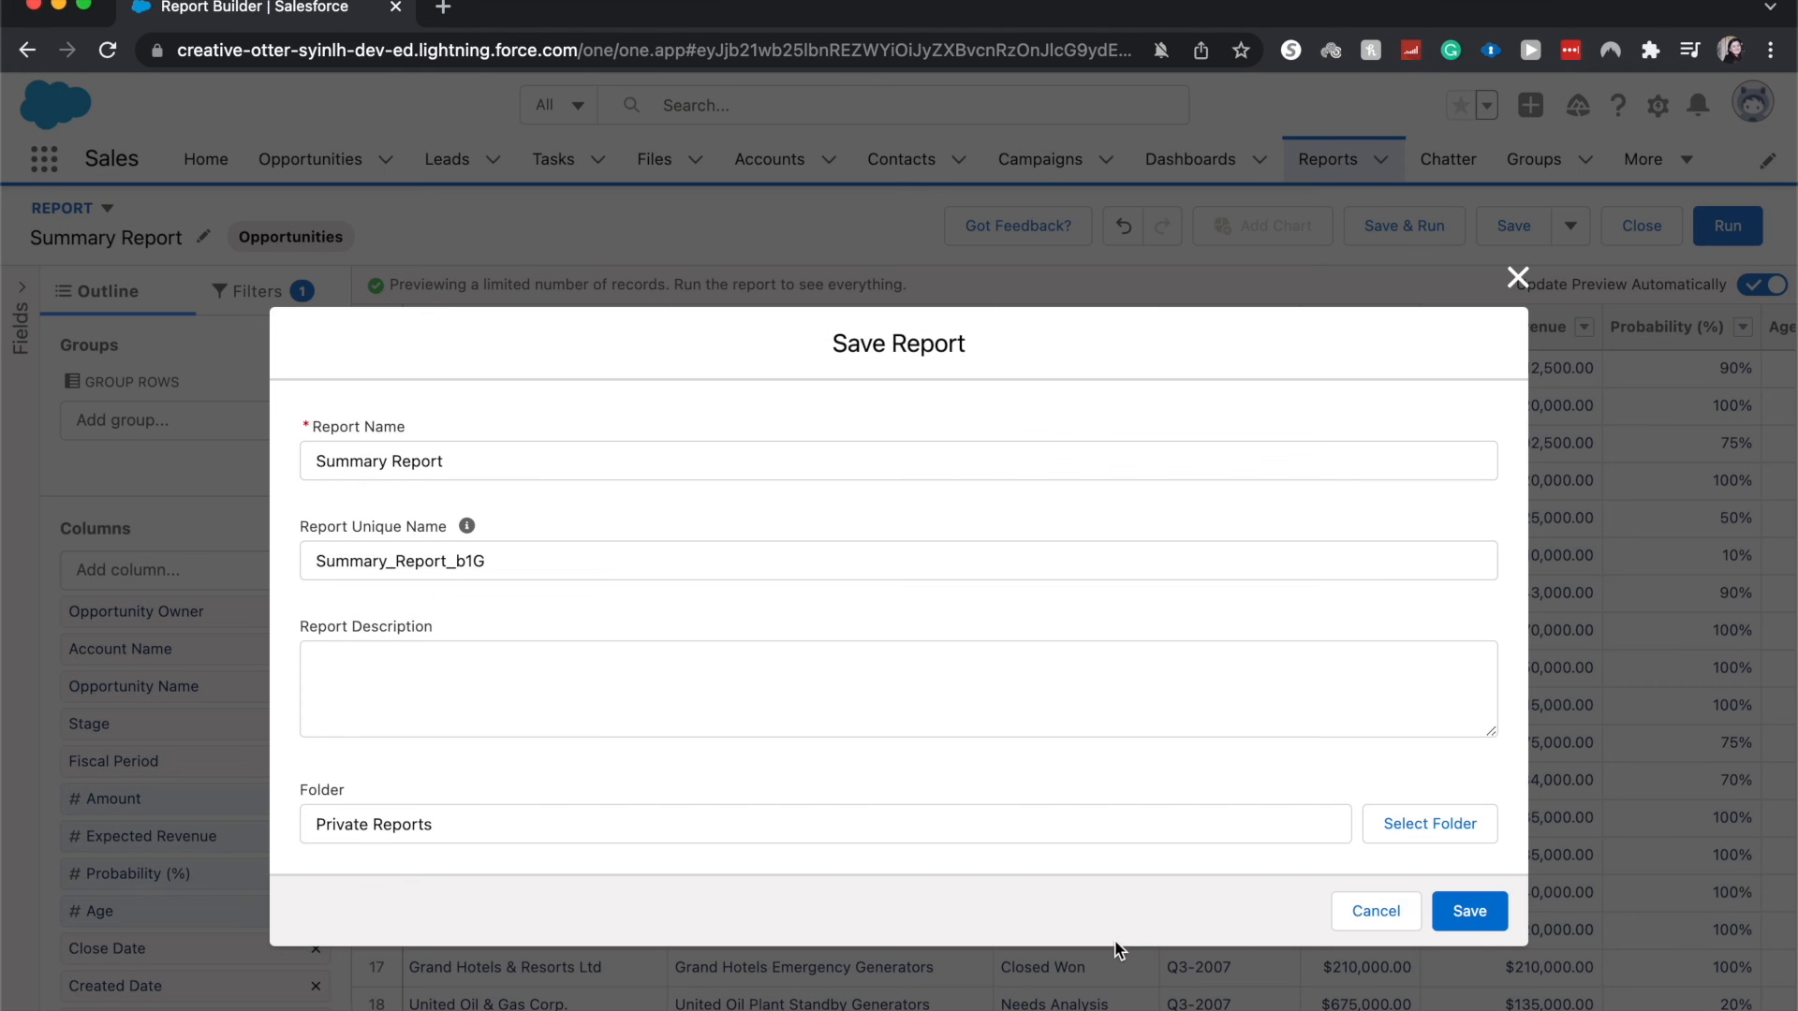
left_click(1479, 923)
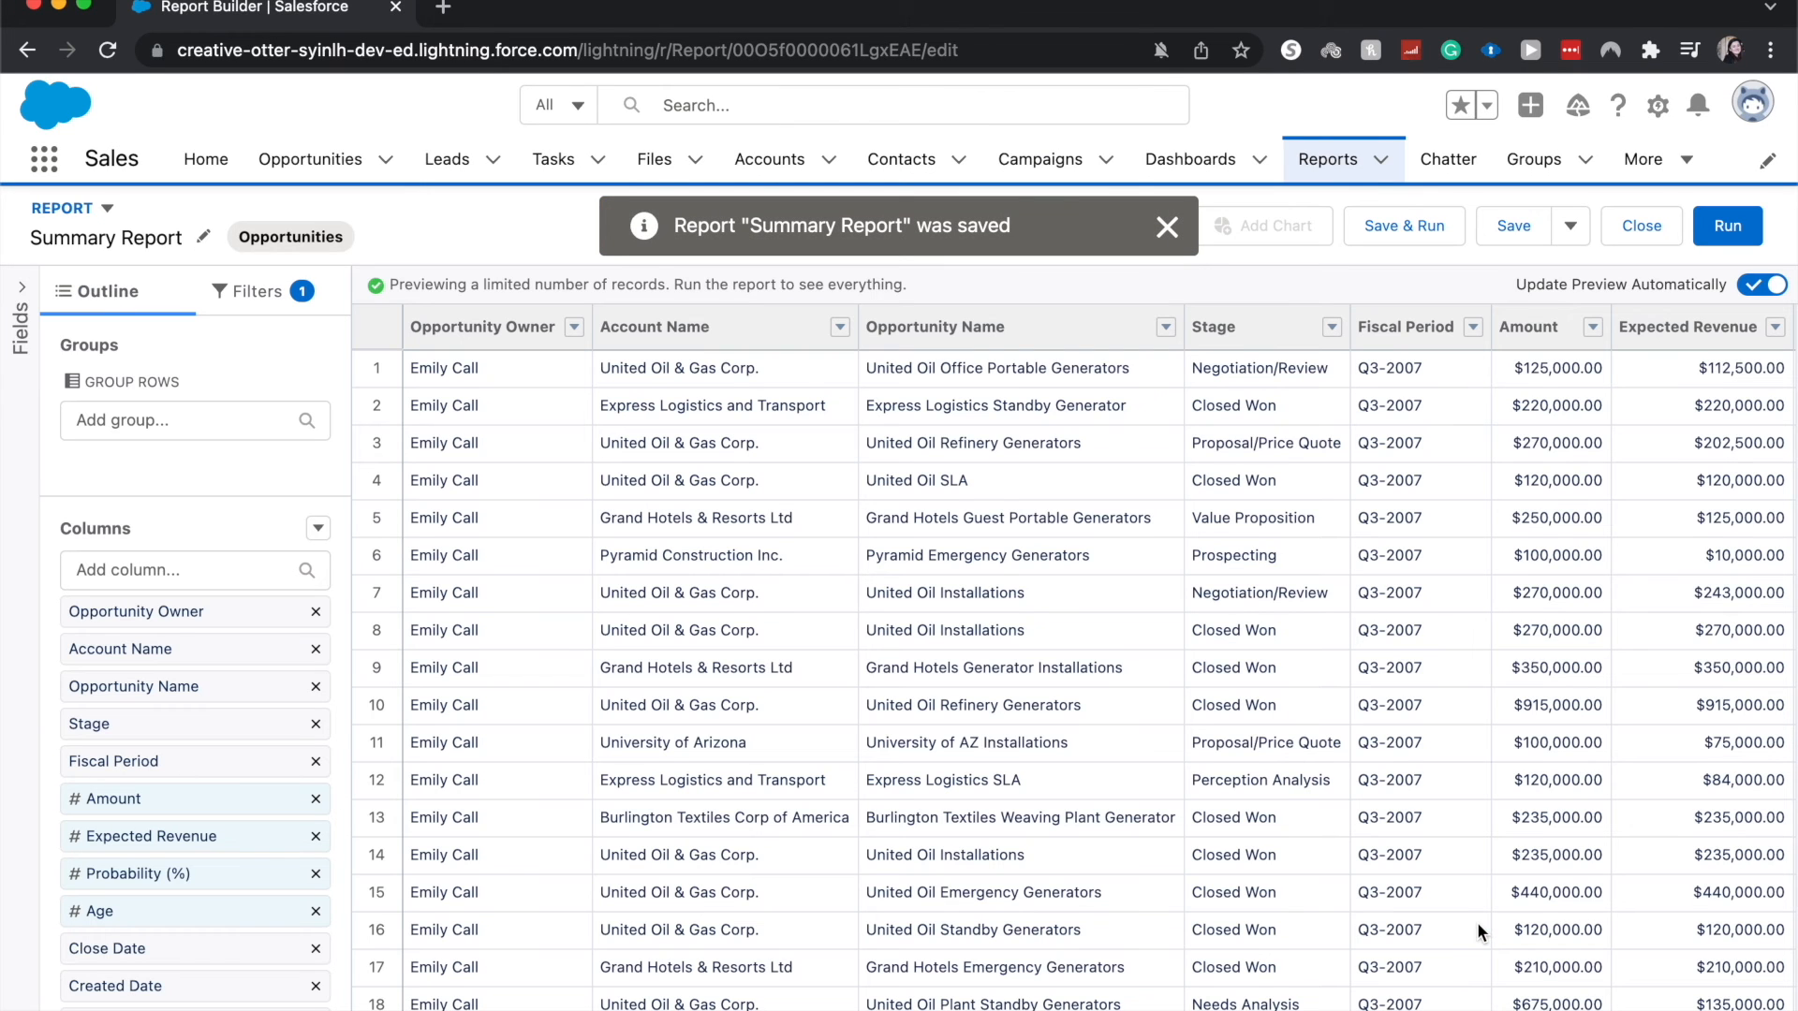
Step: Run the saved report and look over its summary totals and rows
left_click(1756, 240)
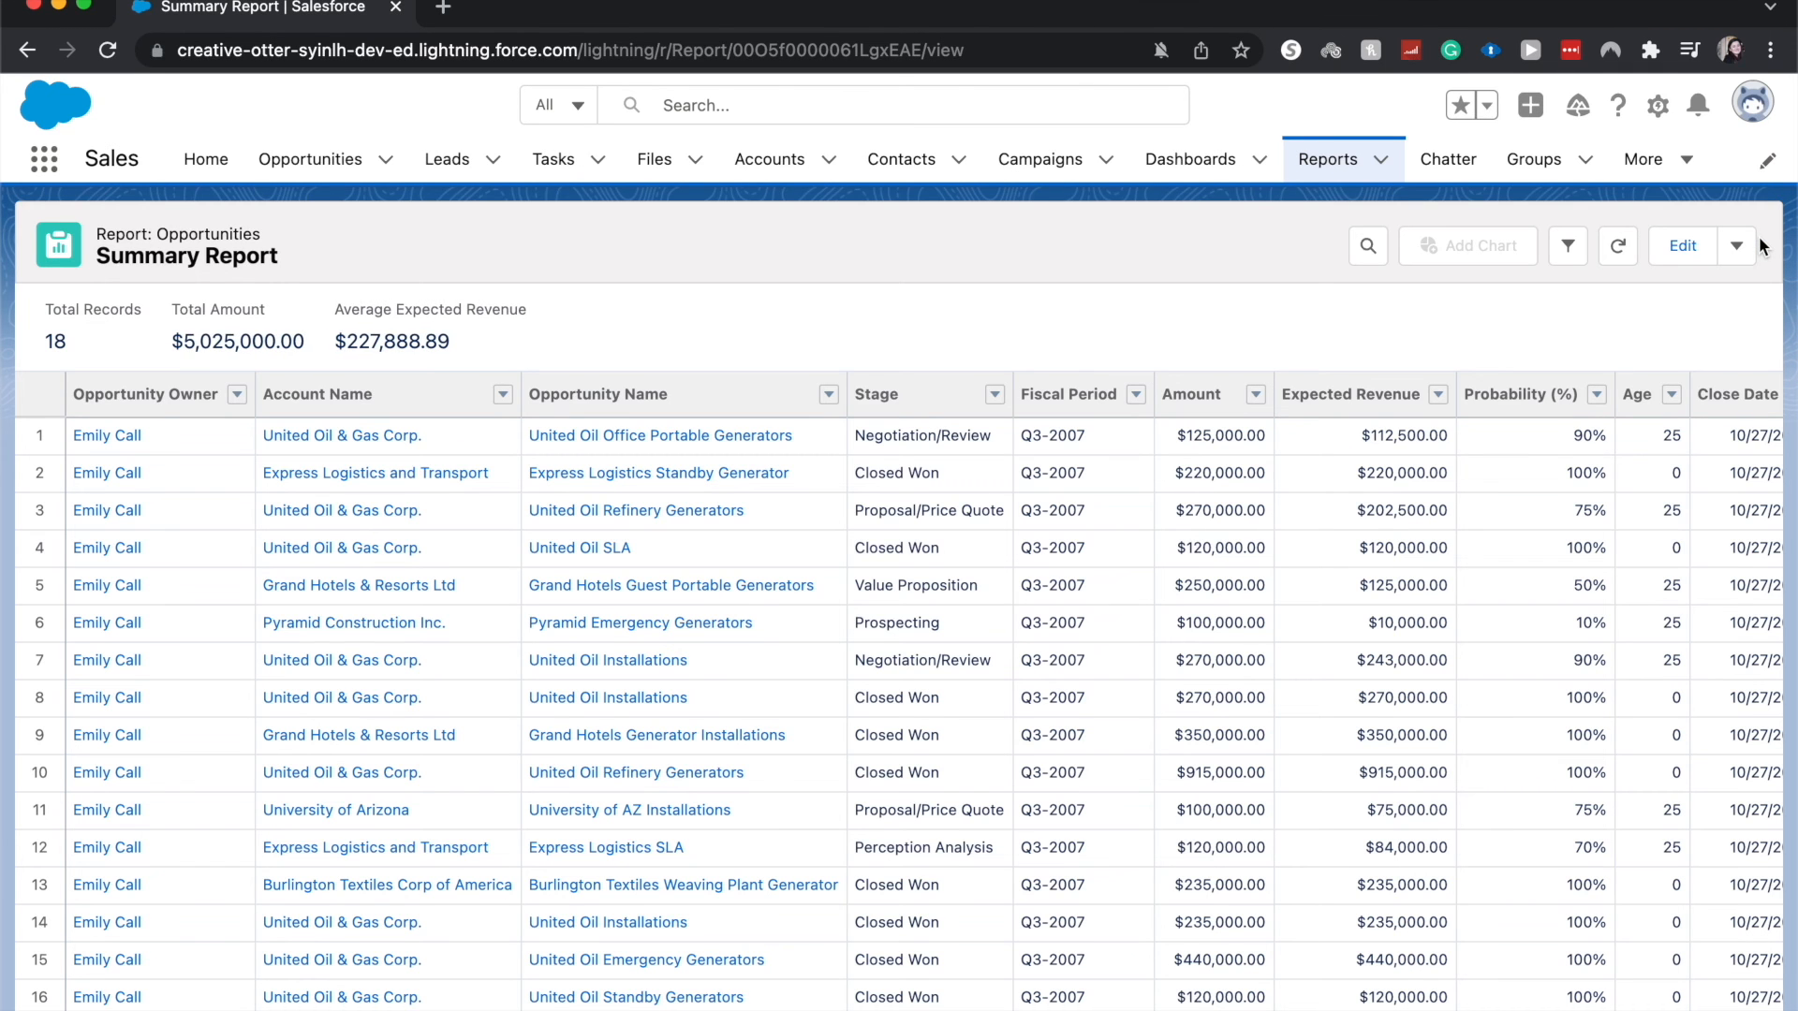
scroll(1665, 477, "down", 1)
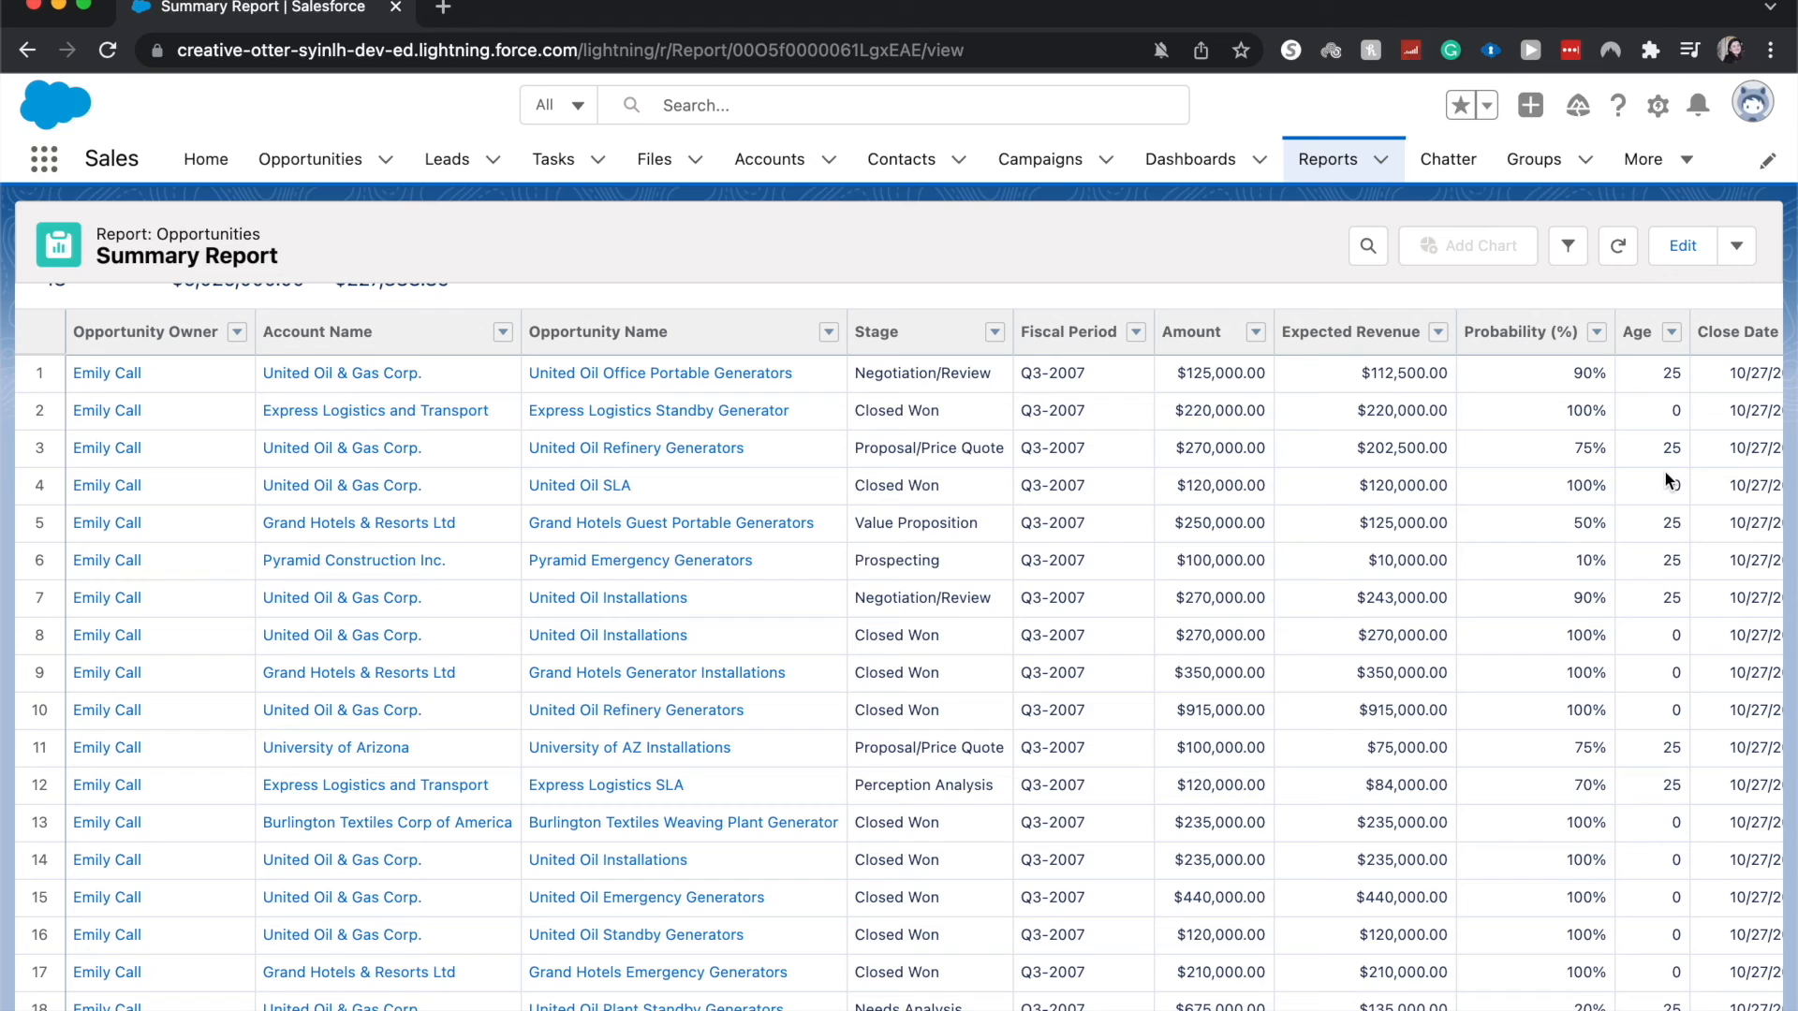
scroll(1665, 477, "up", 1)
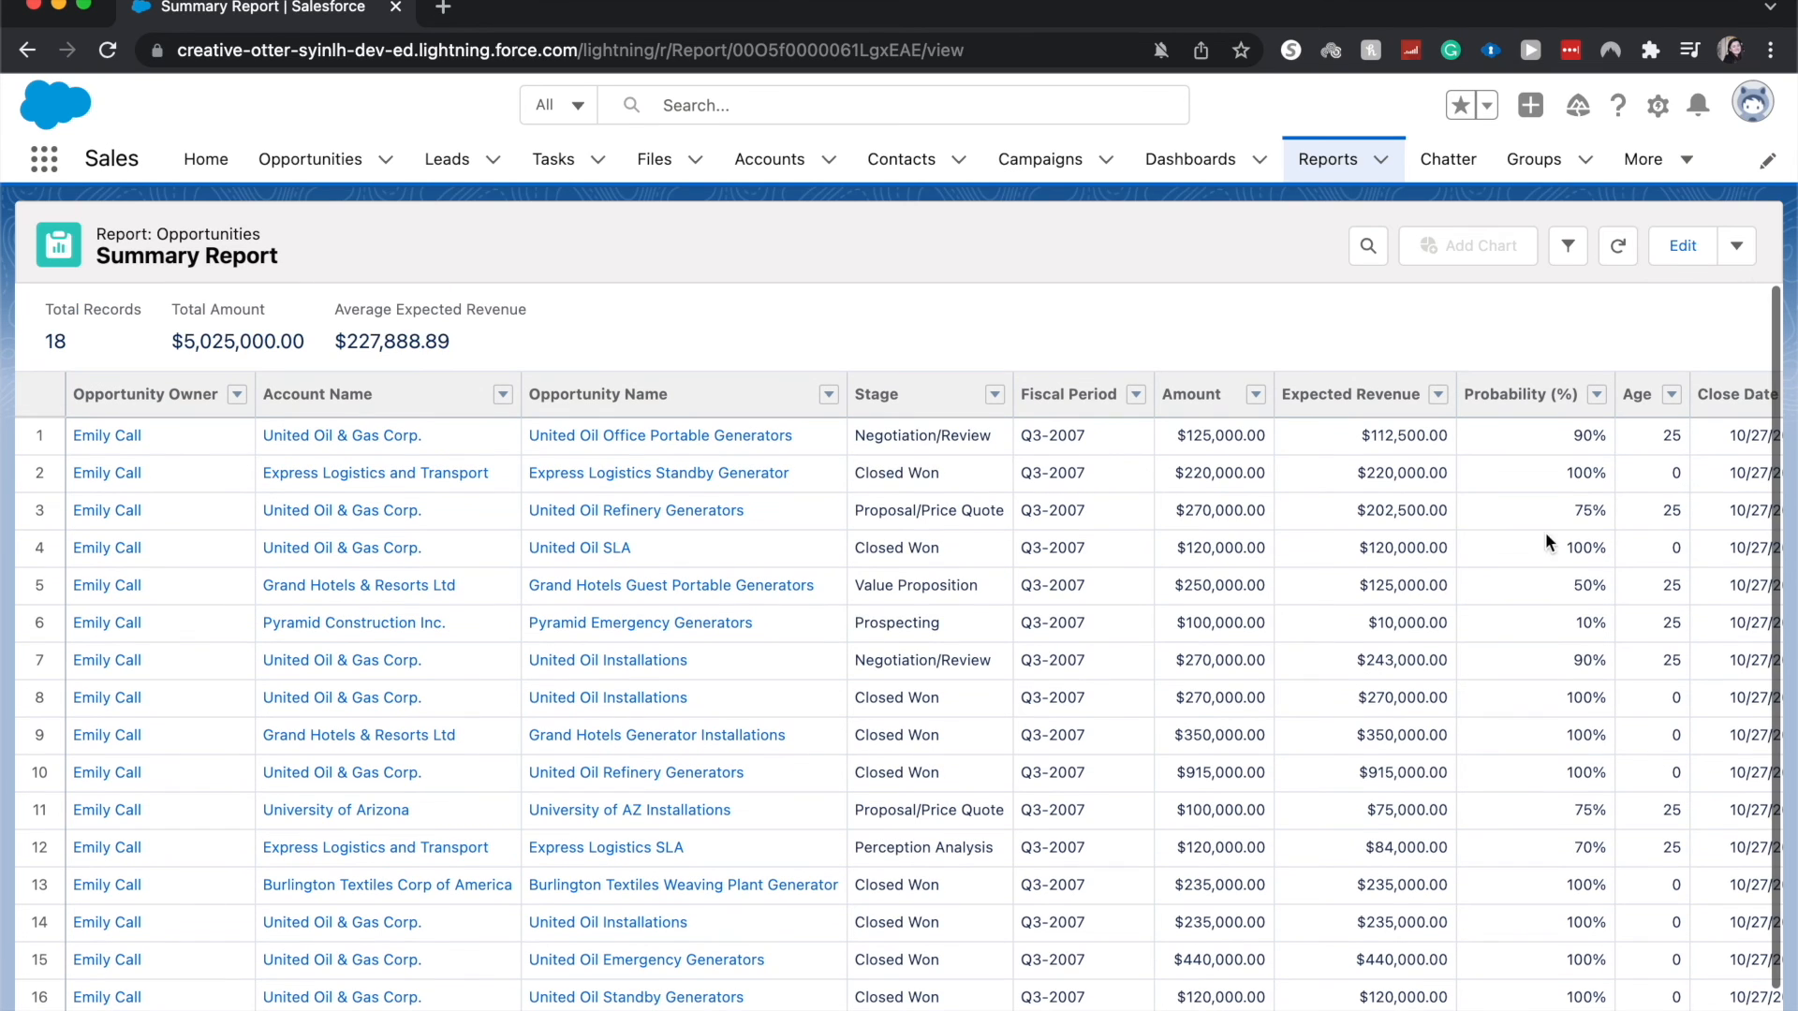